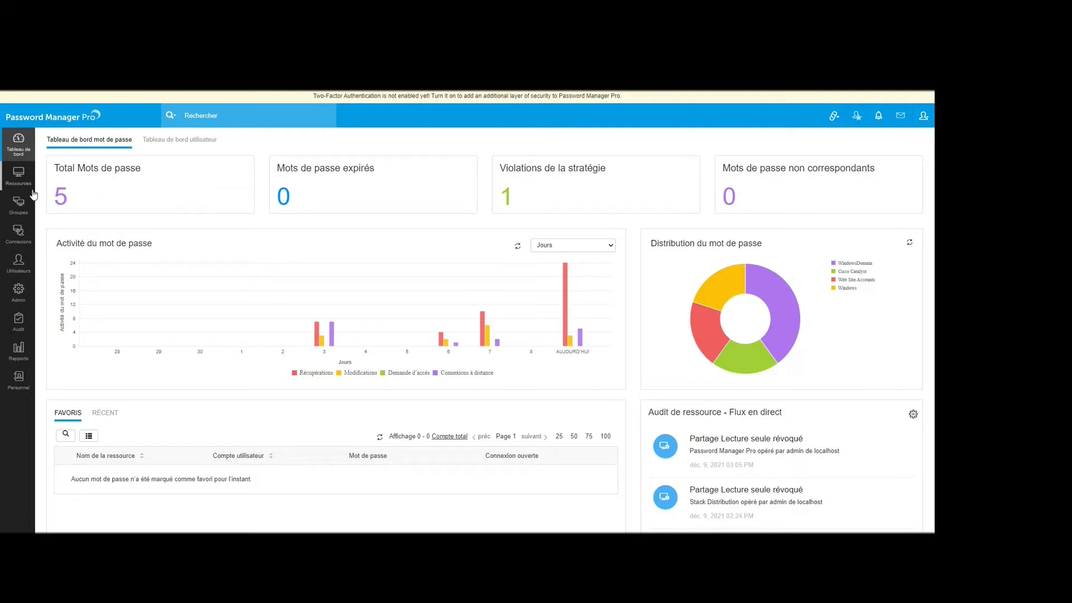
- Open the resource list and review the options for adding resources manually, discovering Windows domain resources and running resource actions
left_click(19, 174)
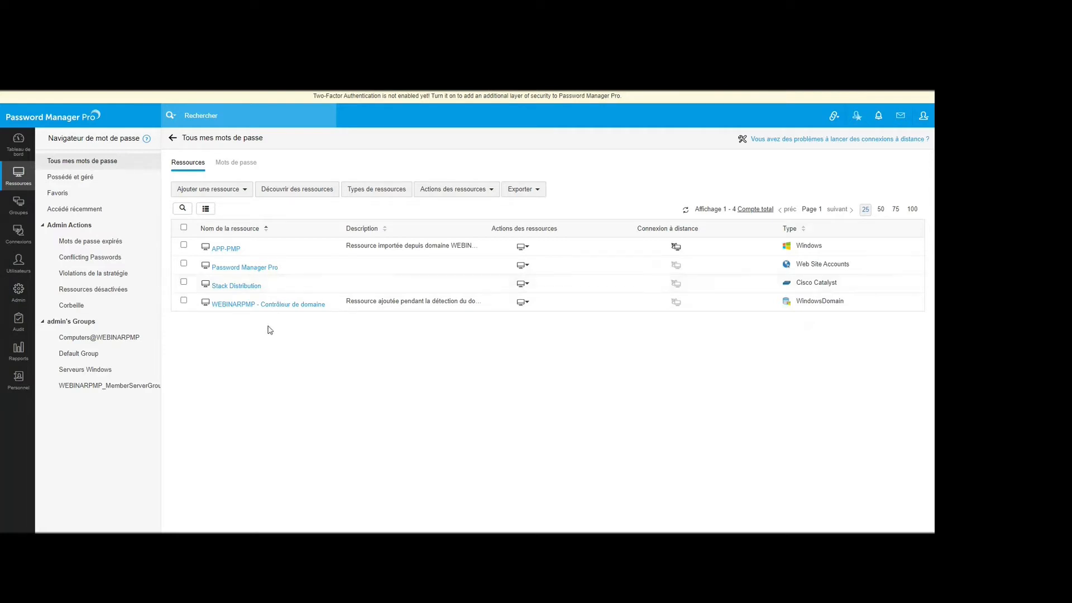
left_click(222, 192)
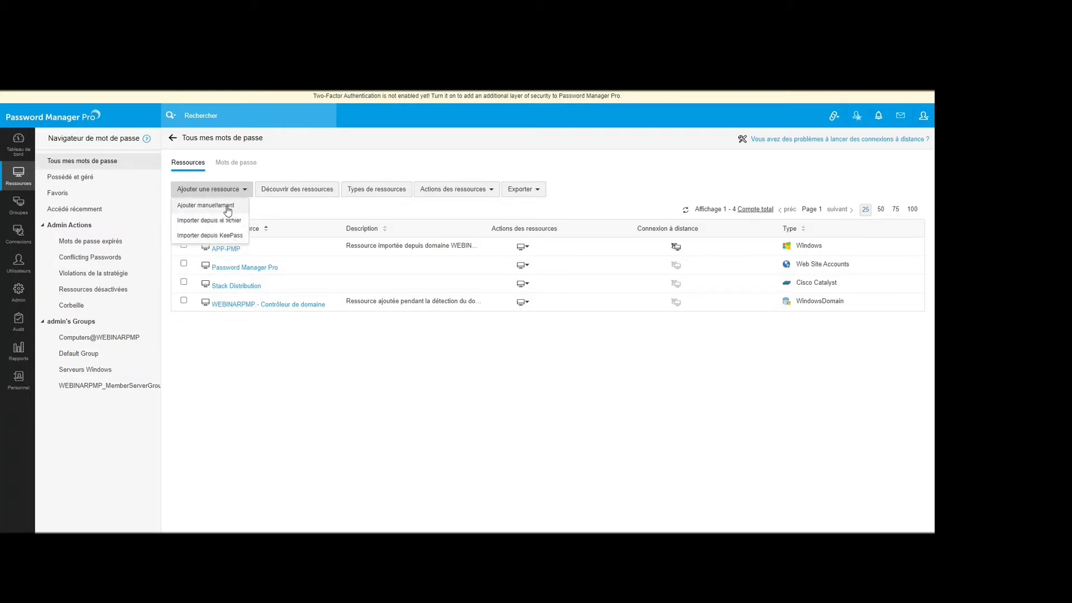
left_click(290, 194)
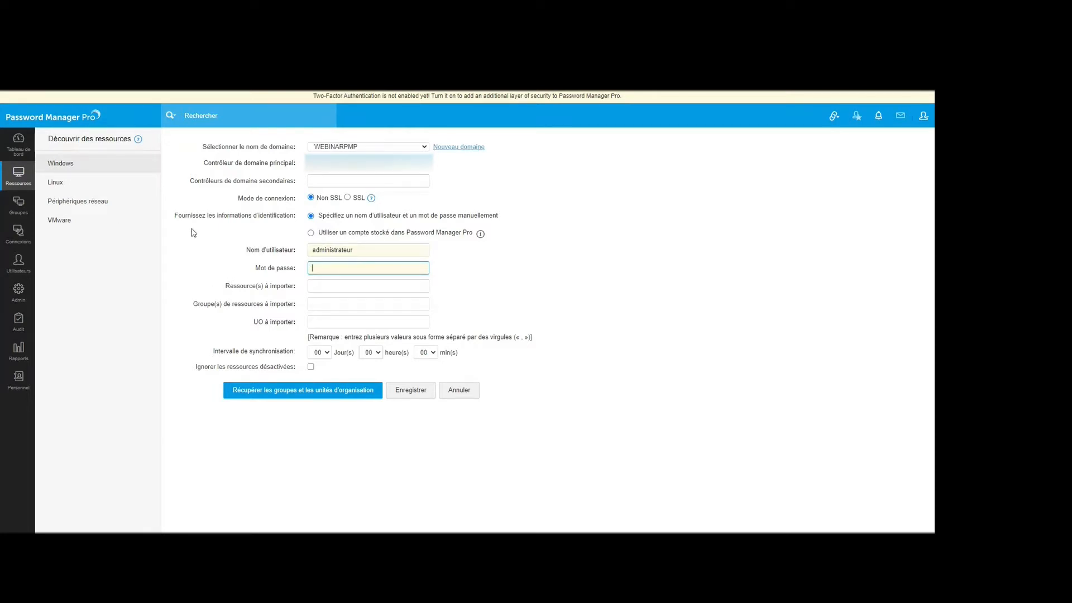
left_click(18, 174)
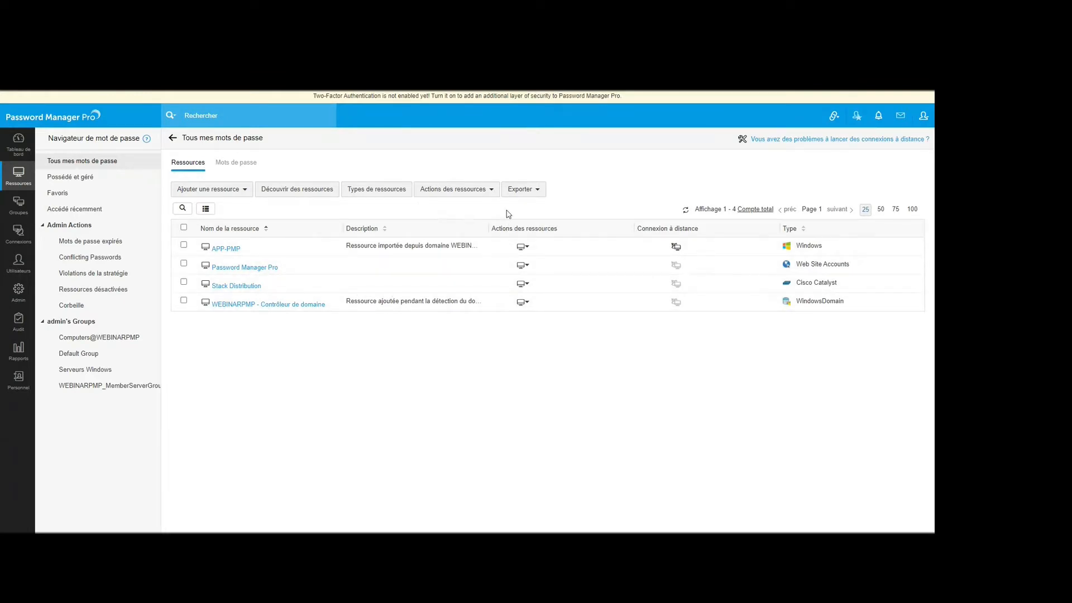
left_click(491, 190)
mouse_move(468, 251)
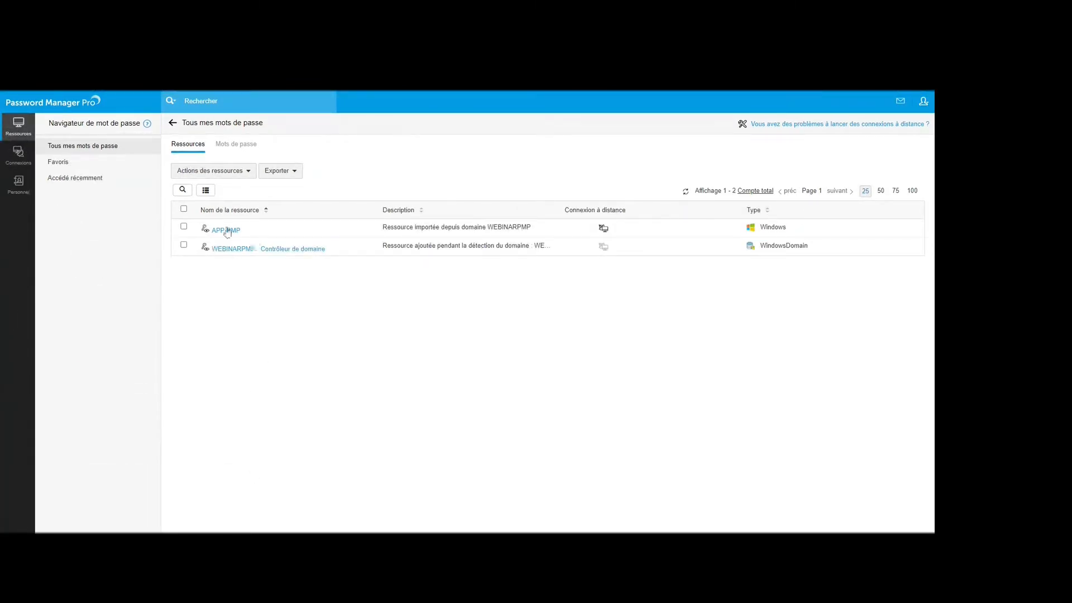
- In the demo user's session, check the signed-in profile and start a Windows Remote Desktop connection to APP-PMP with the Administrateur account
left_click(924, 101)
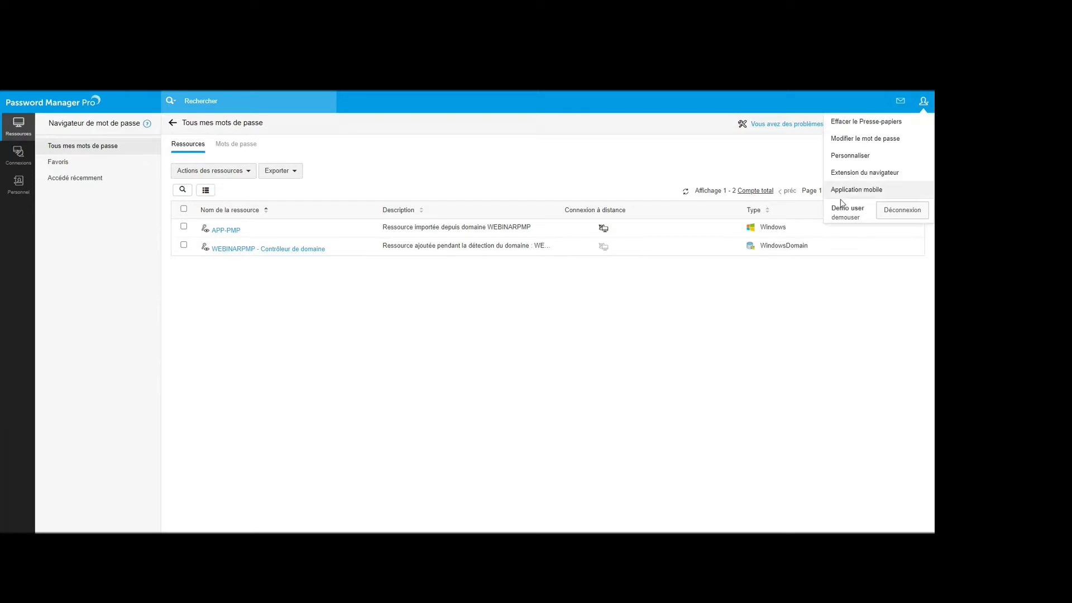
left_click(556, 317)
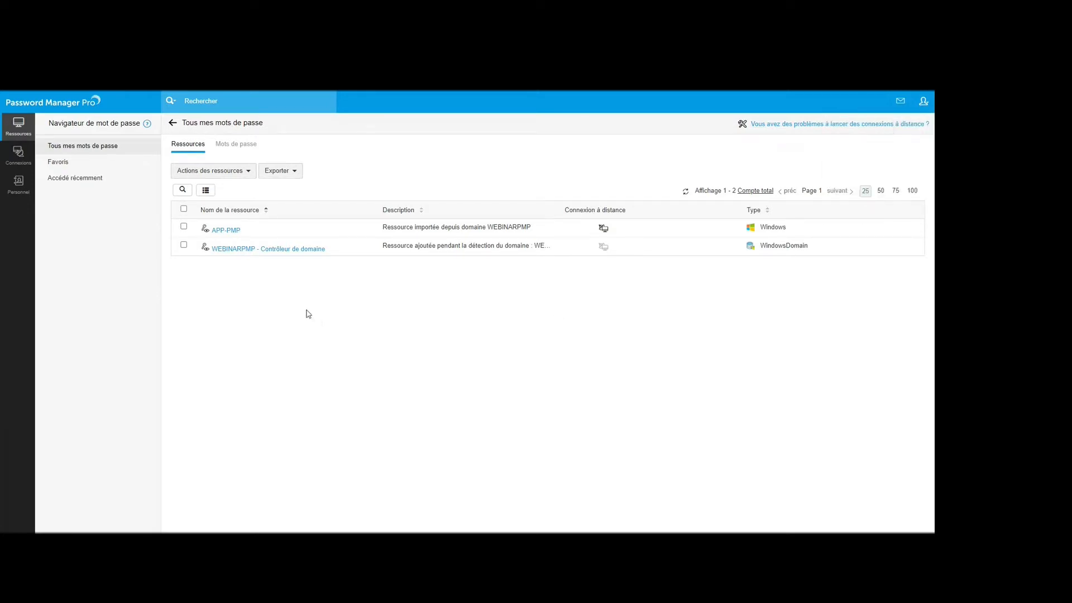
left_click(234, 233)
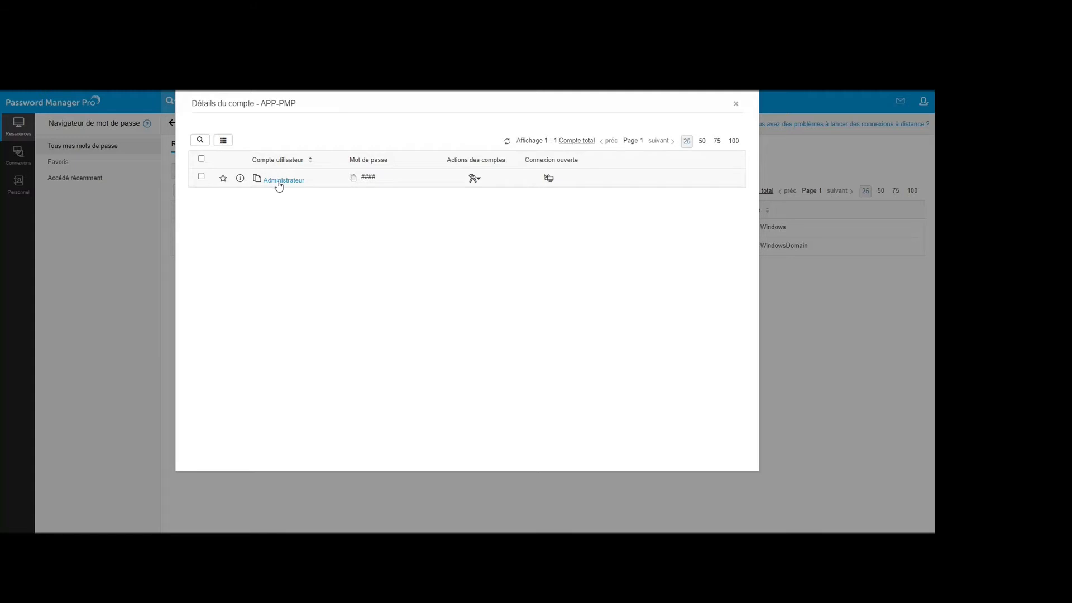
mouse_move(372, 181)
left_click(548, 178)
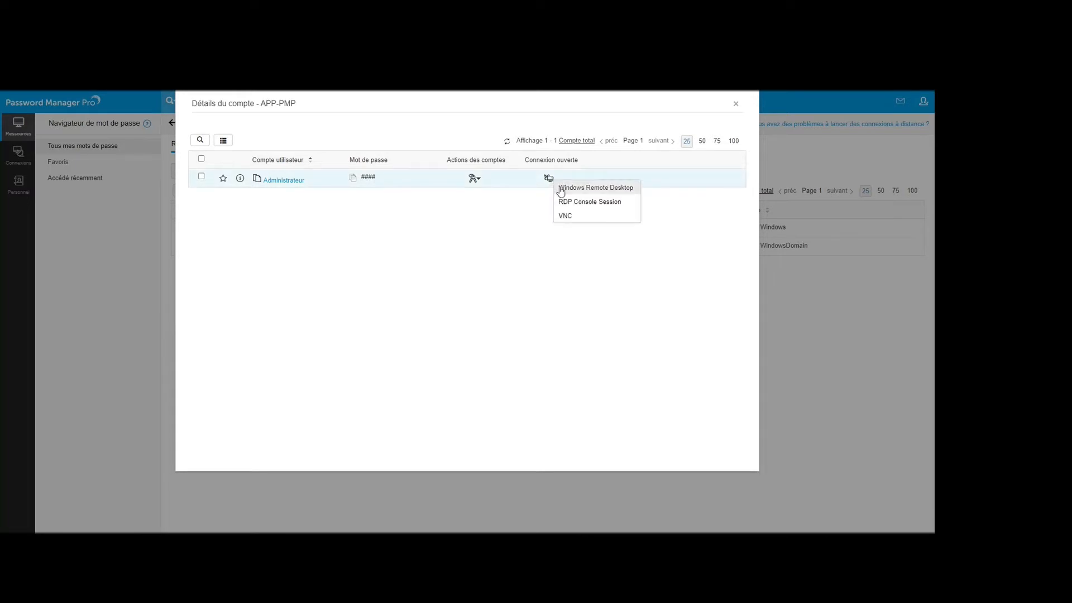
left_click(561, 189)
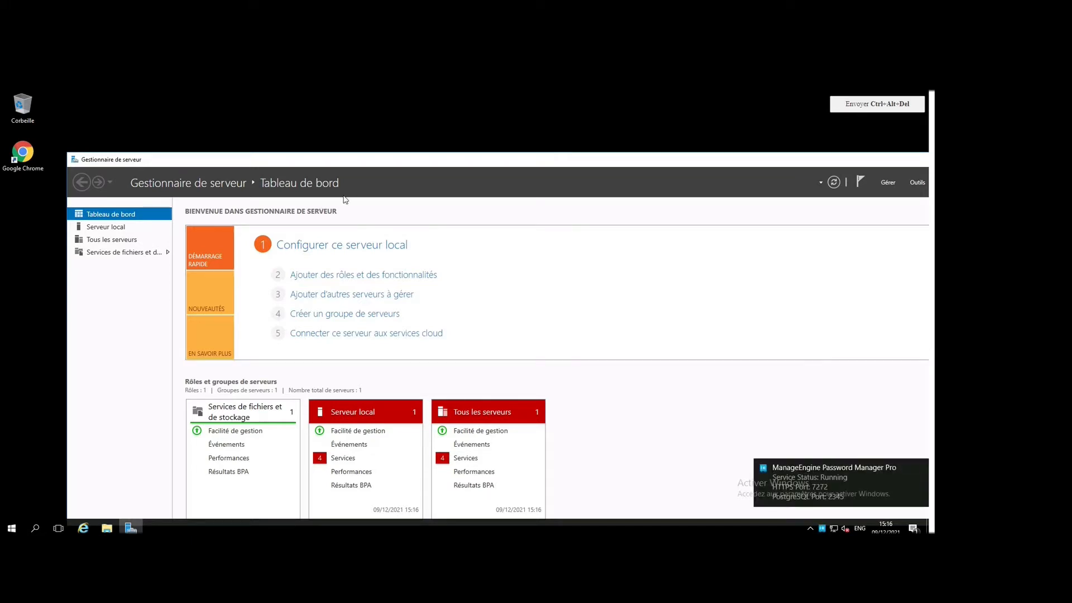
- Reposition the Server Manager window on the remote desktop and view the session's file transfer window
left_click_drag(407, 162, 369, 135)
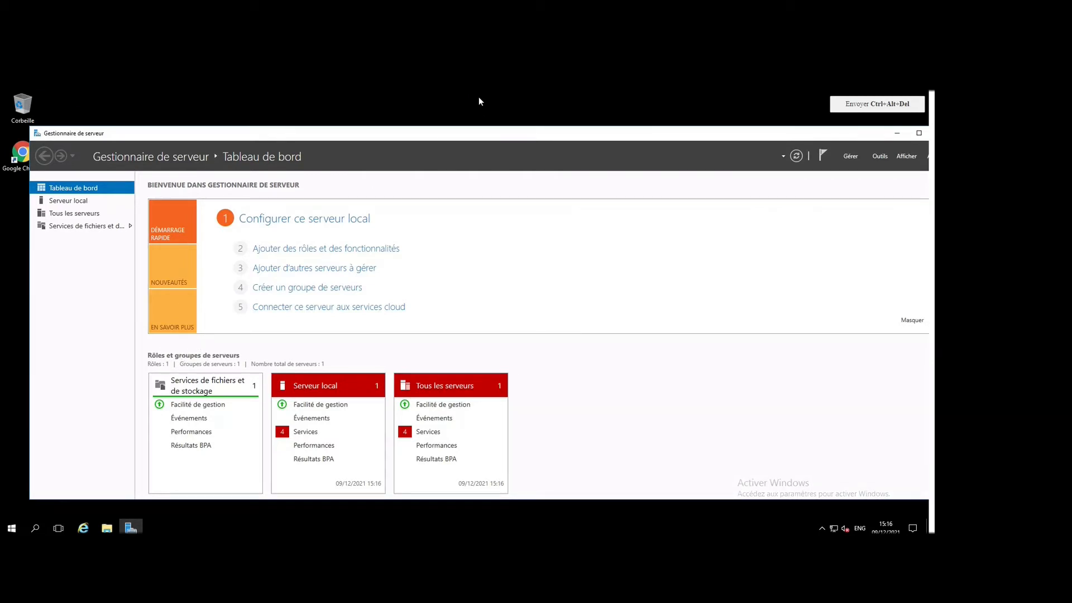
left_click(431, 101)
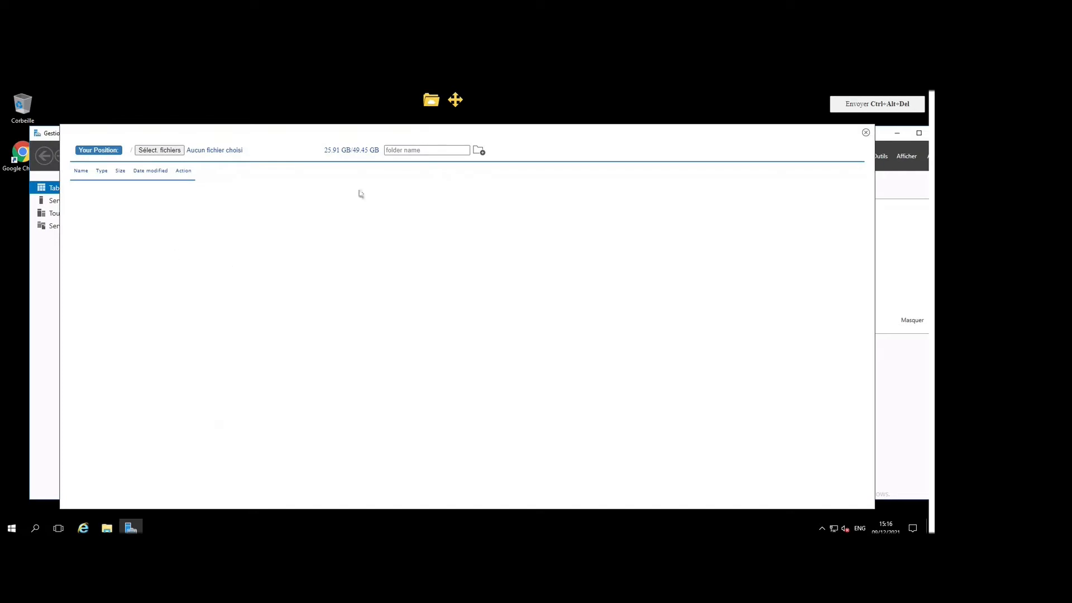
left_click(865, 133)
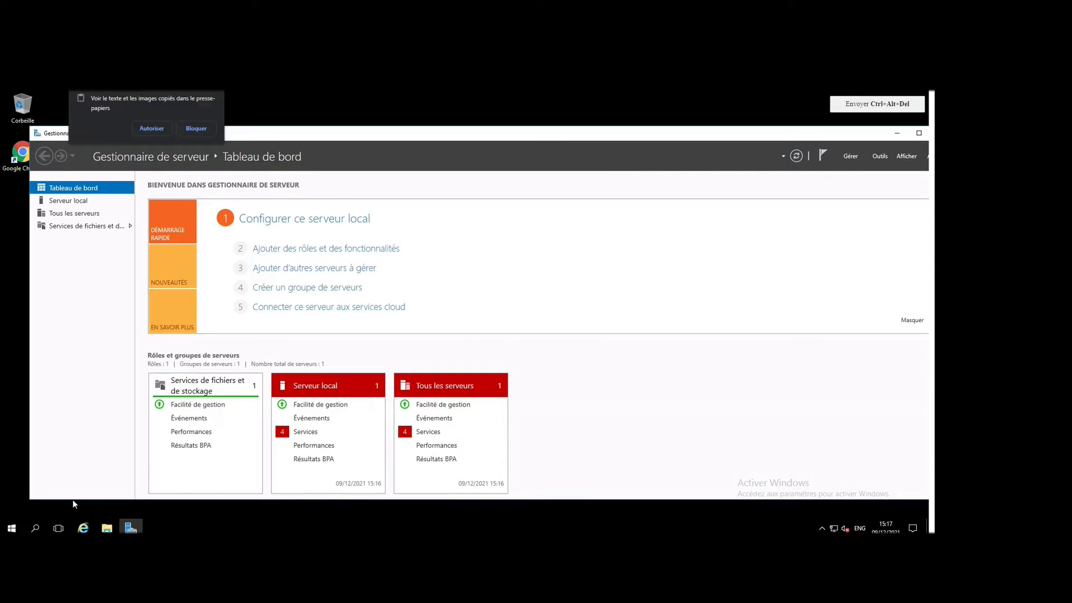
- Sign out of the remote Windows session and close the APP-PMP account details
left_click(11, 528)
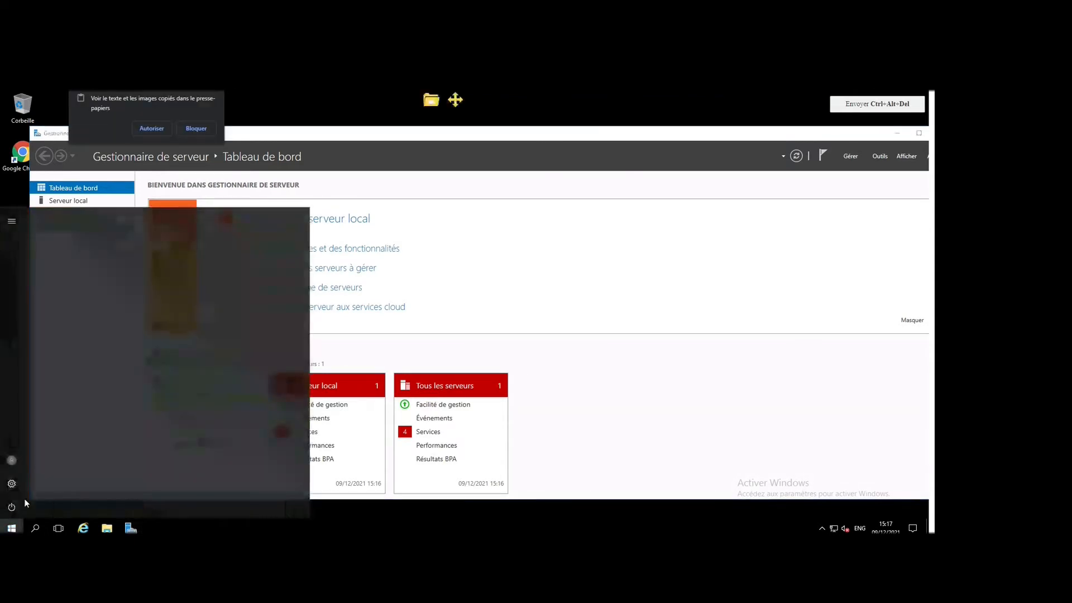
left_click(12, 463)
left_click(33, 434)
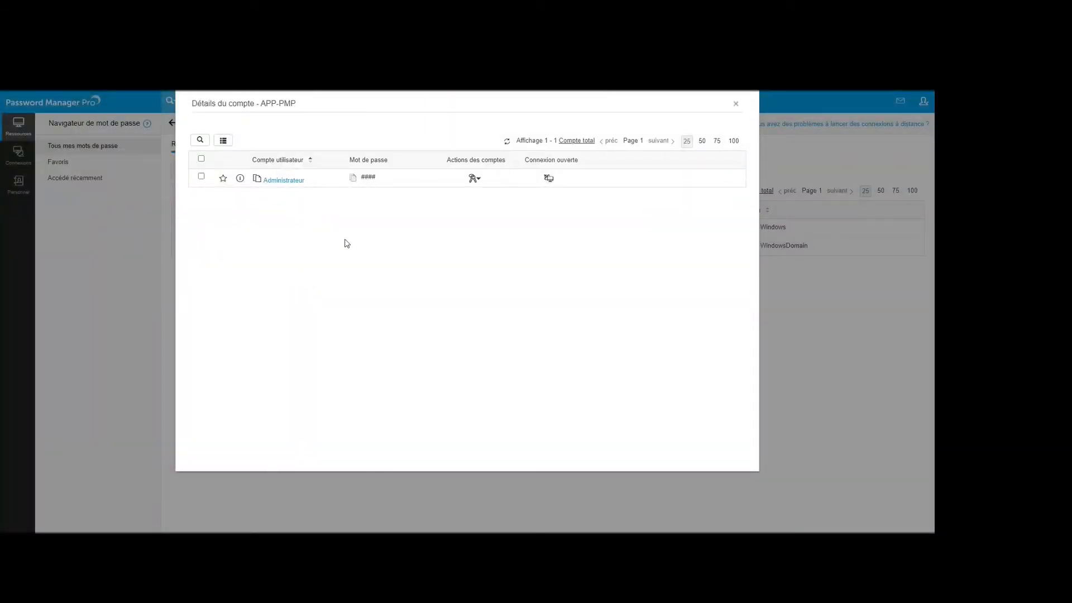
left_click(735, 104)
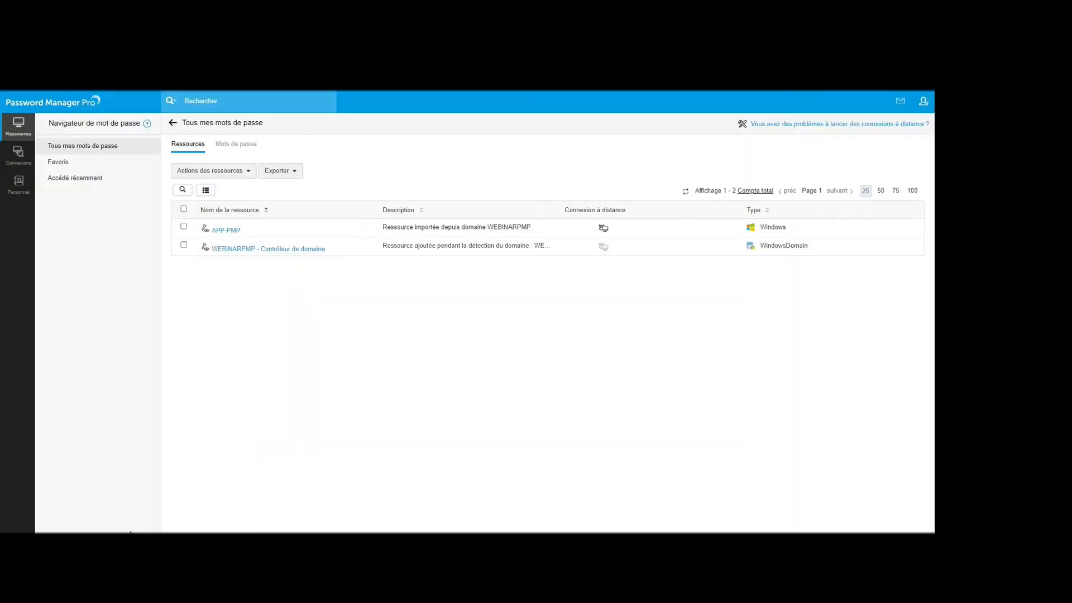
- Switch to the administrator's session, open an SSH connection to Stack Distribution with the admin account, and exit it
left_click(143, 522)
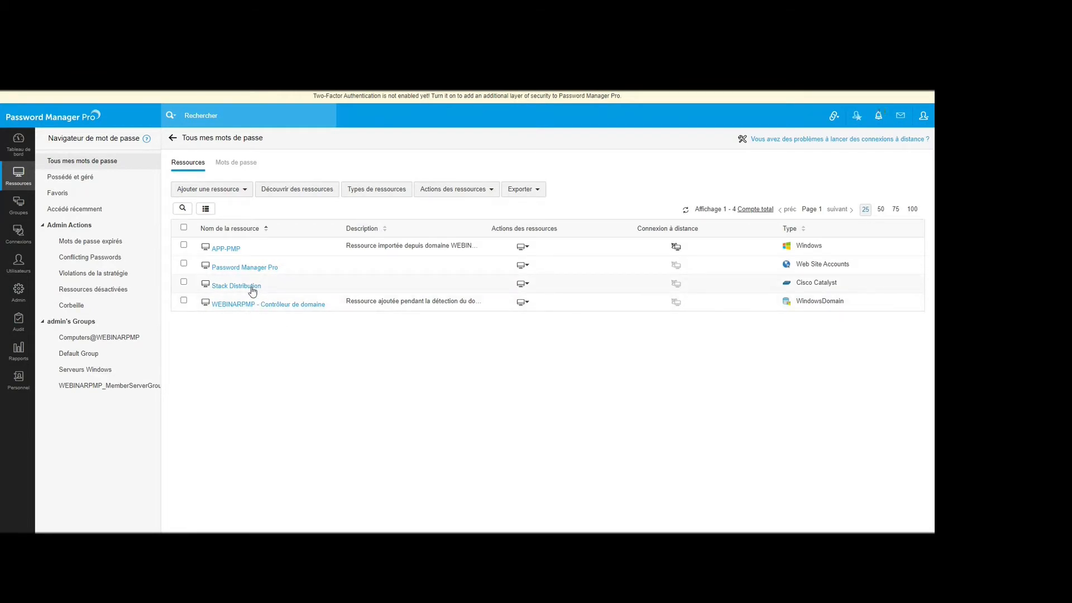
left_click(253, 286)
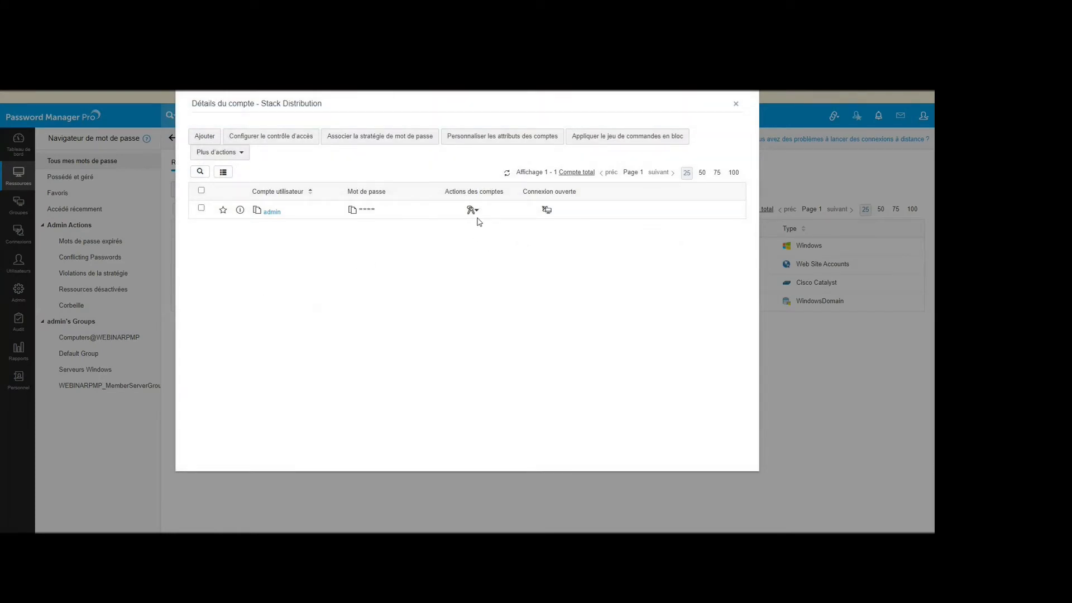
left_click(547, 210)
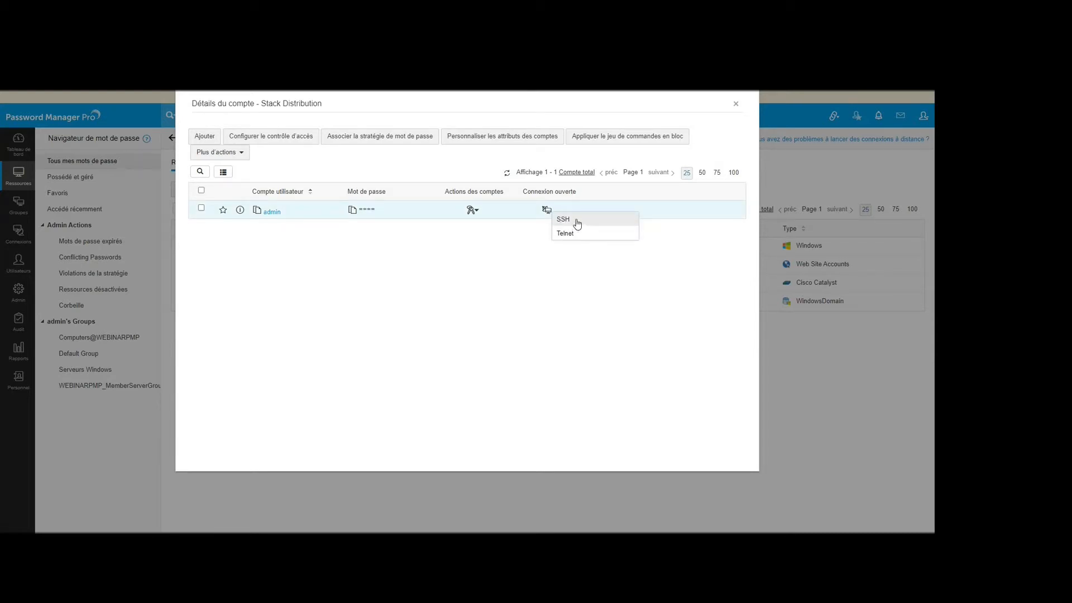
left_click(577, 224)
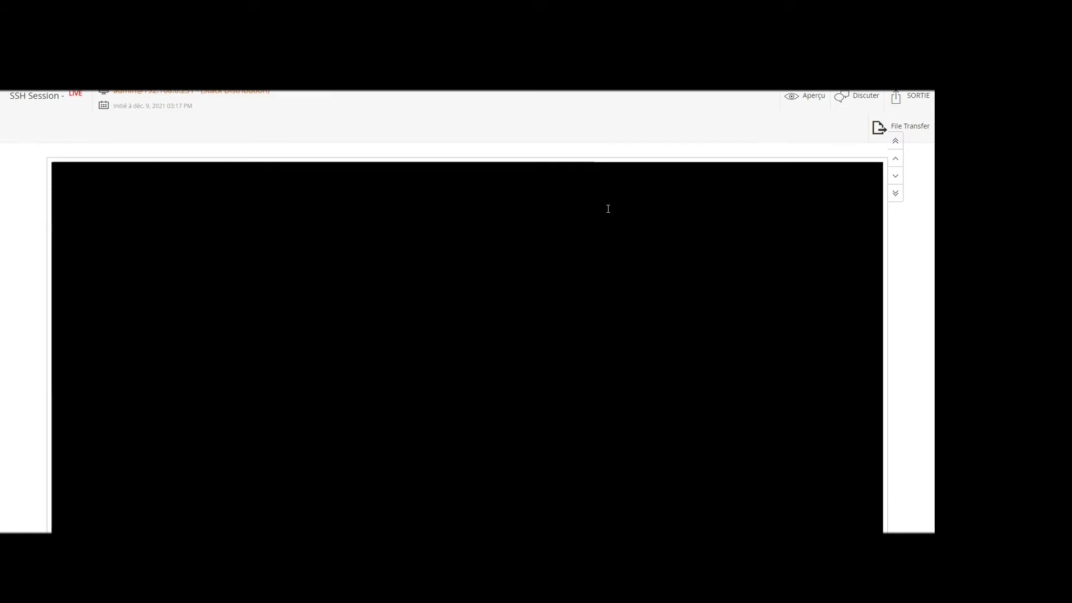
left_click(904, 105)
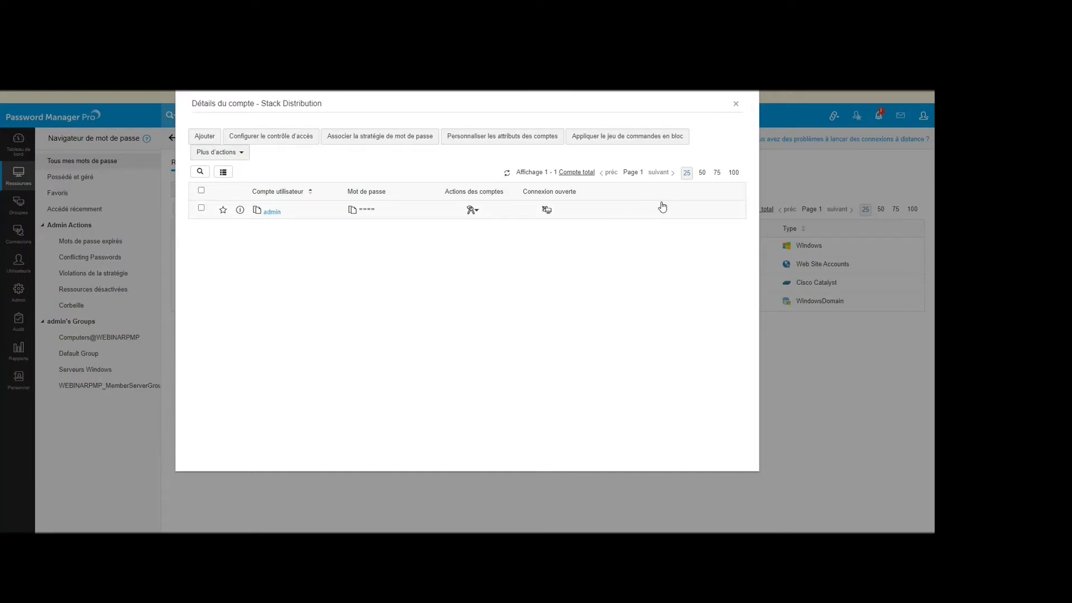
left_click(736, 103)
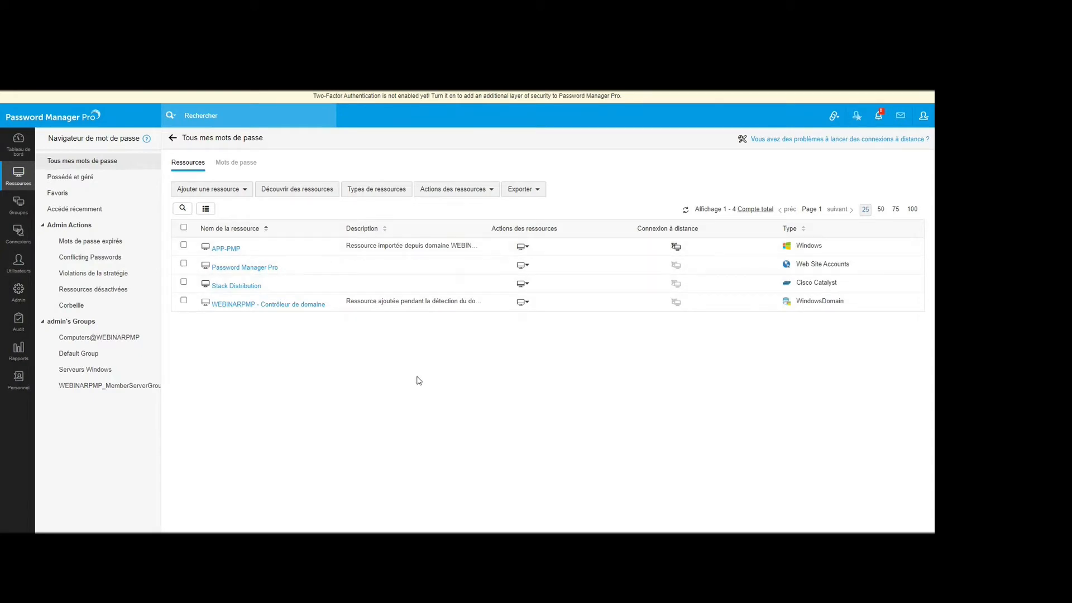
- Examine which services run under the svc_pmp account of the WEBINARPMP domain controller resource
left_click(273, 305)
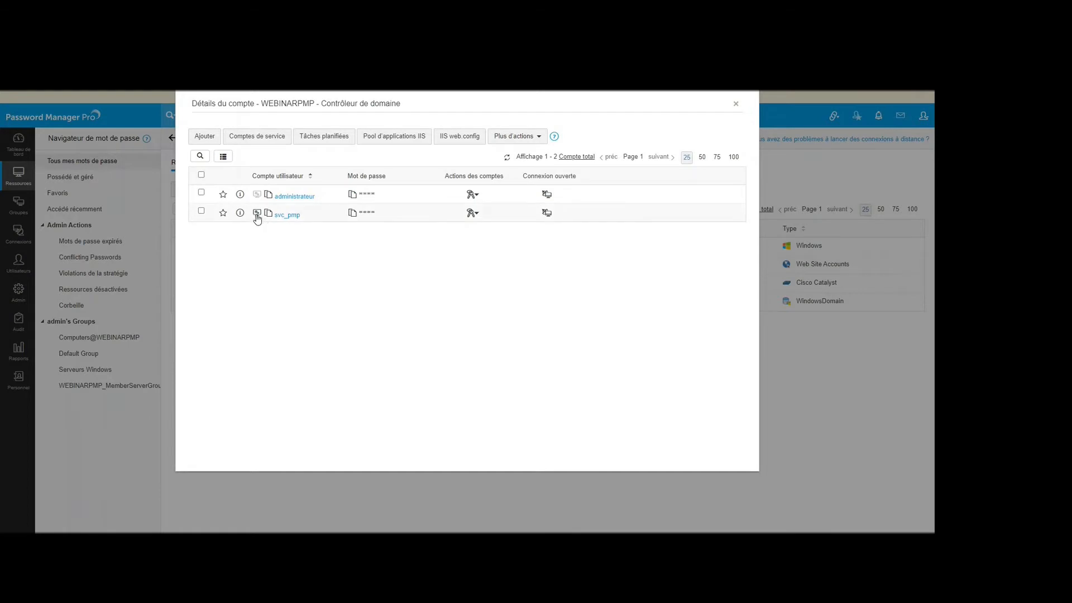
left_click(201, 211)
left_click(256, 141)
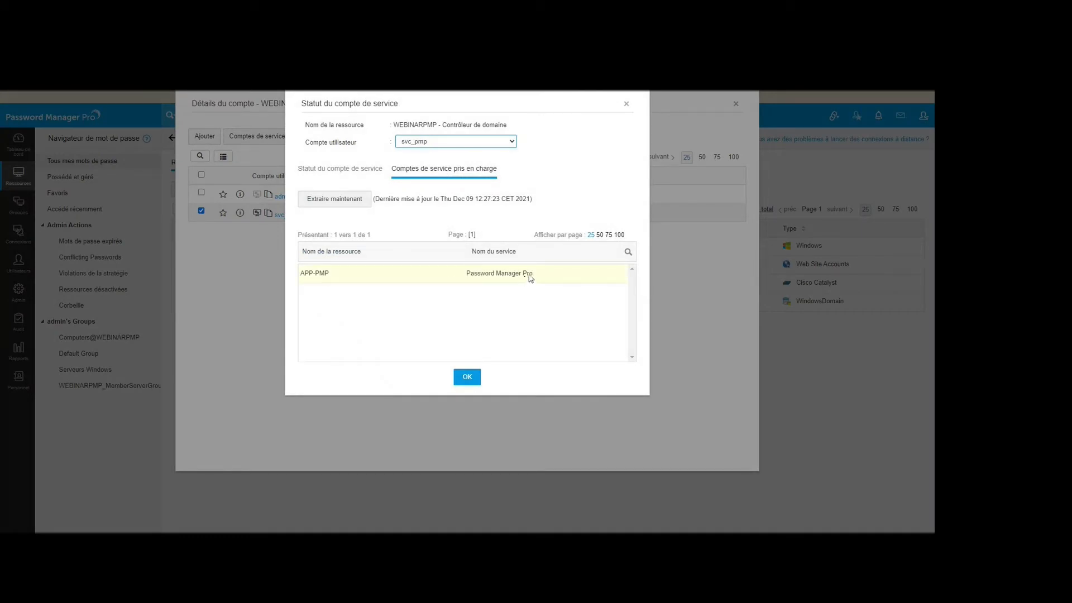
left_click(626, 104)
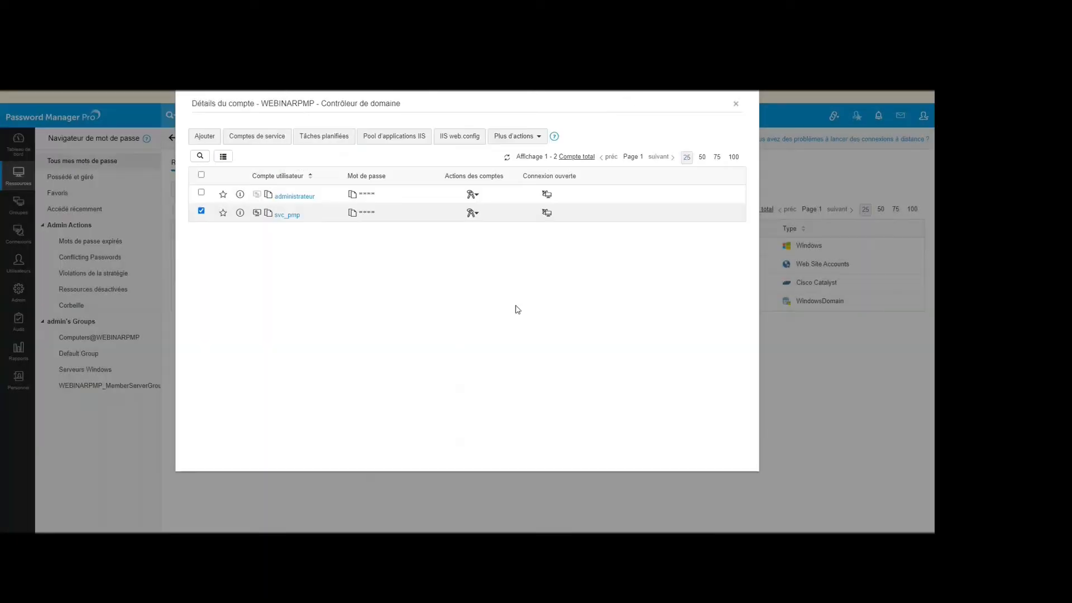
- Review the password change form for the svc_pmp account and dismiss it
left_click(471, 215)
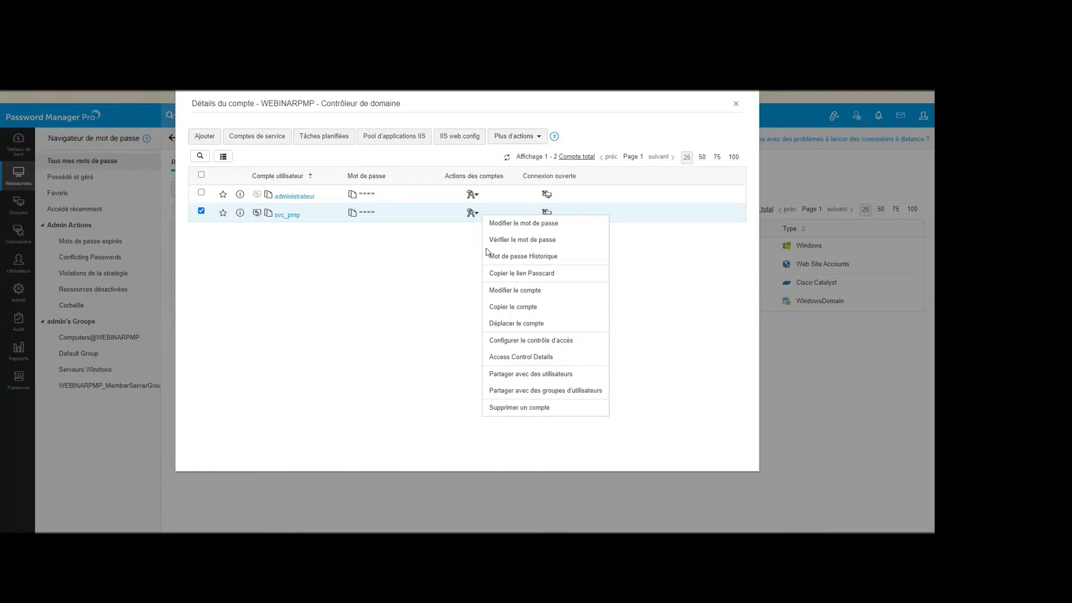
left_click(501, 224)
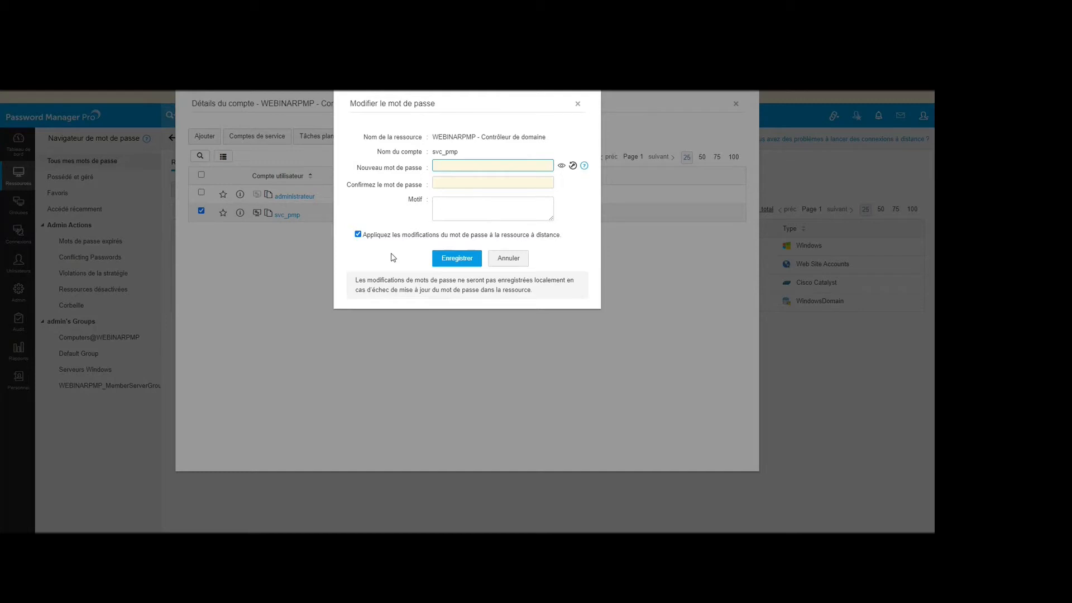
left_click(506, 258)
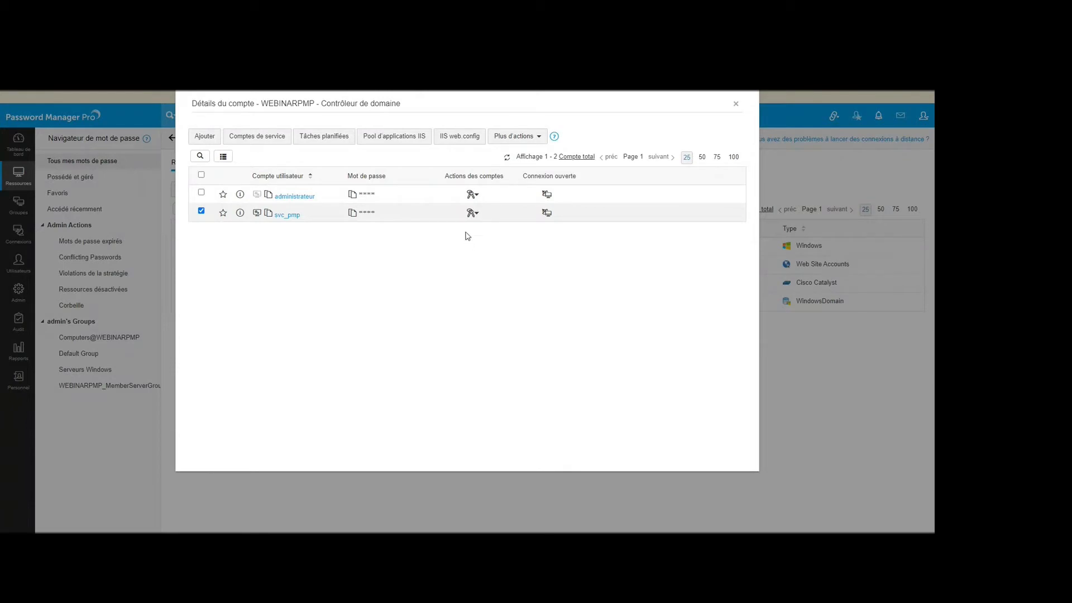
- Verify the svc_pmp account's stored password against the domain controller and close the account details
left_click(472, 216)
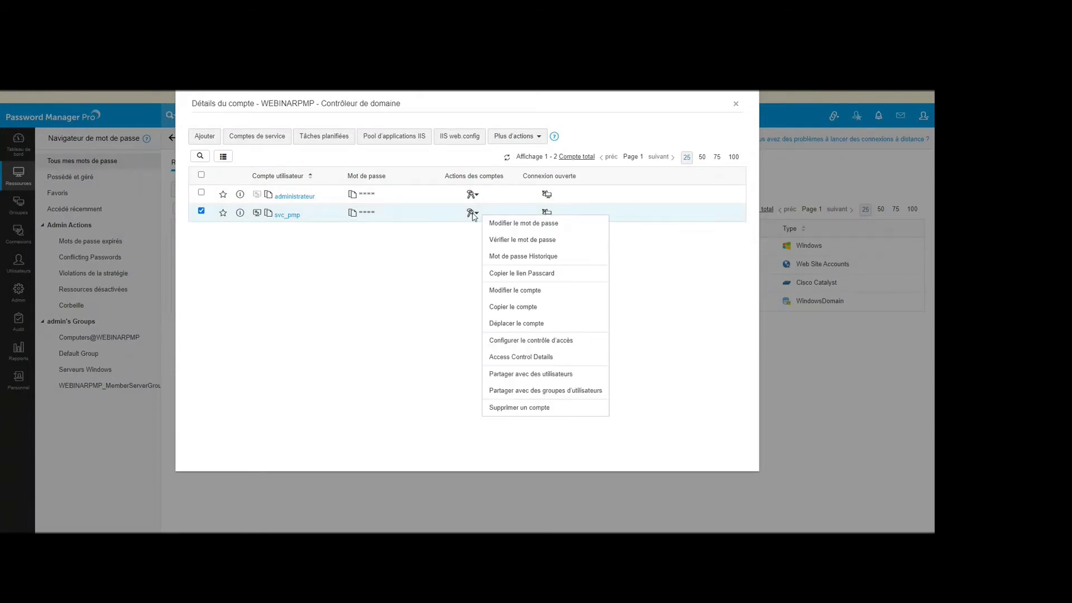
left_click(501, 243)
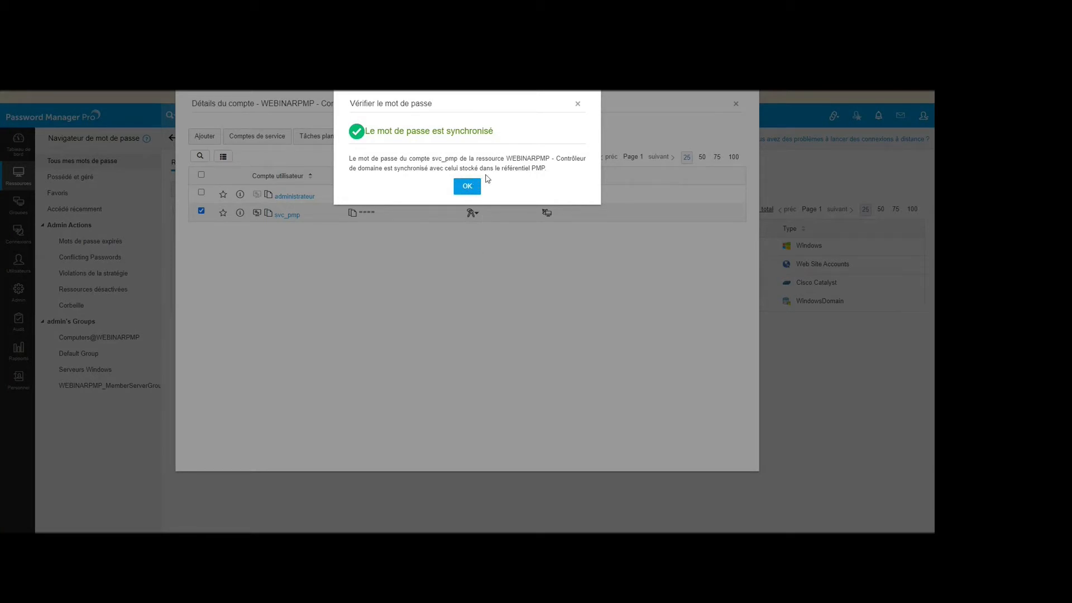
left_click(578, 104)
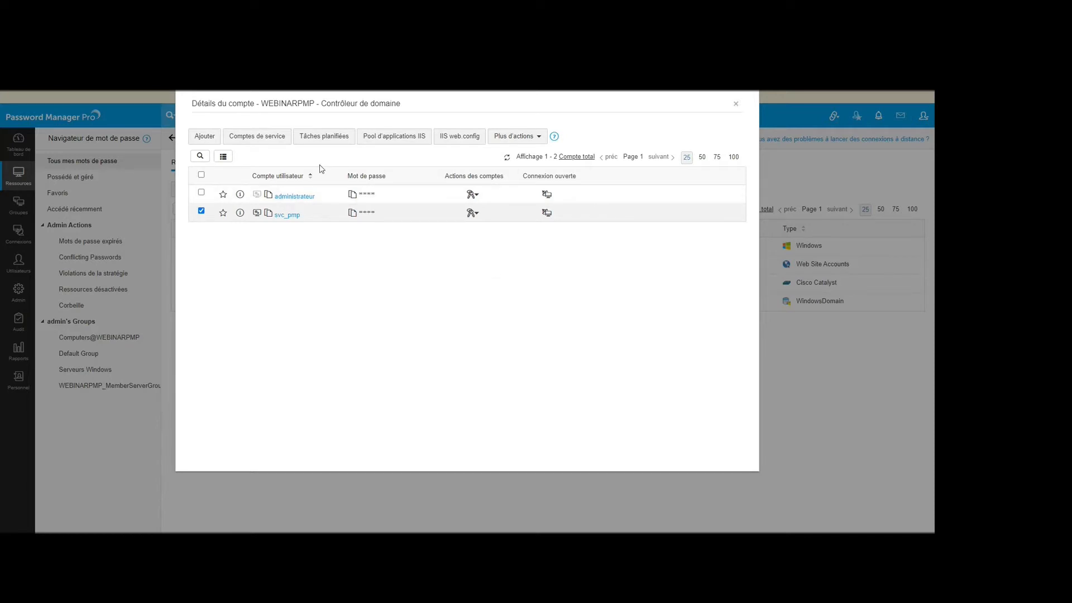
left_click(736, 104)
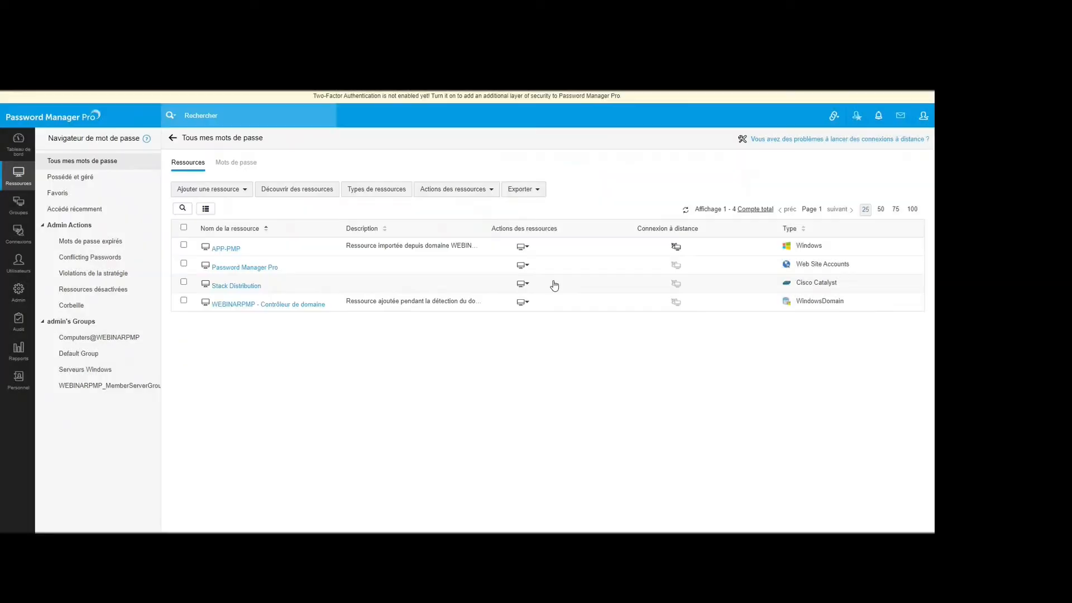
- Generate a new password for the Administrateur account of APP-PMP, fill in both password fields, and save it with remote application enabled
left_click(225, 248)
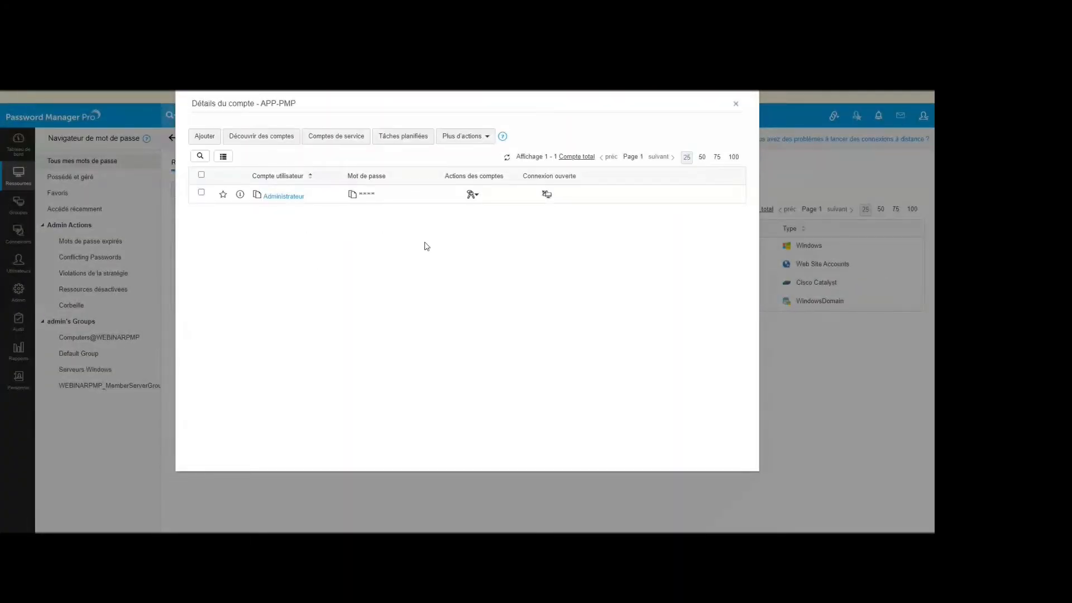
left_click(472, 195)
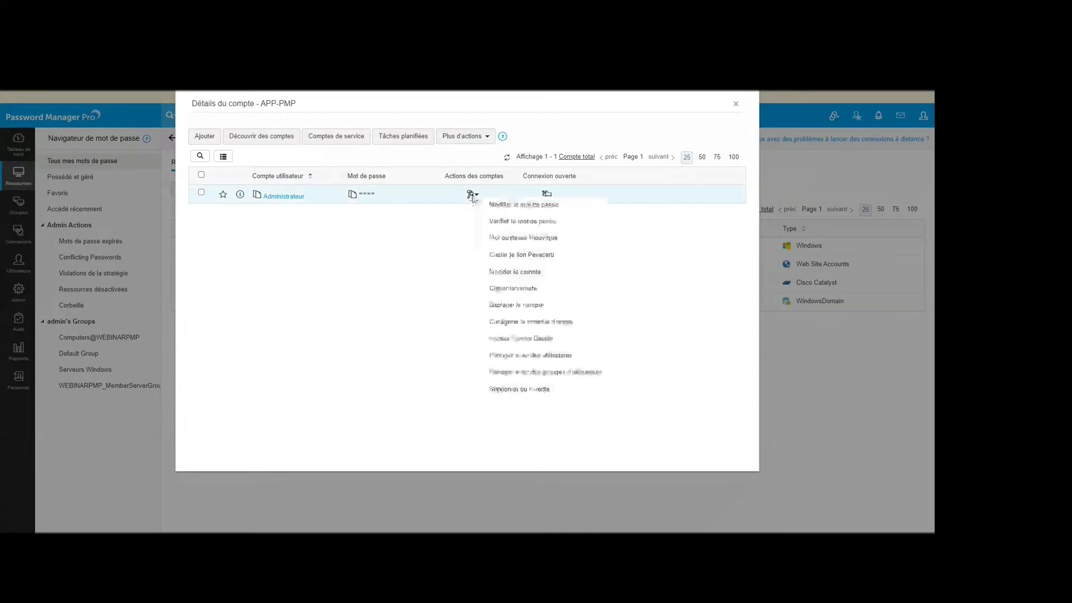
left_click(491, 204)
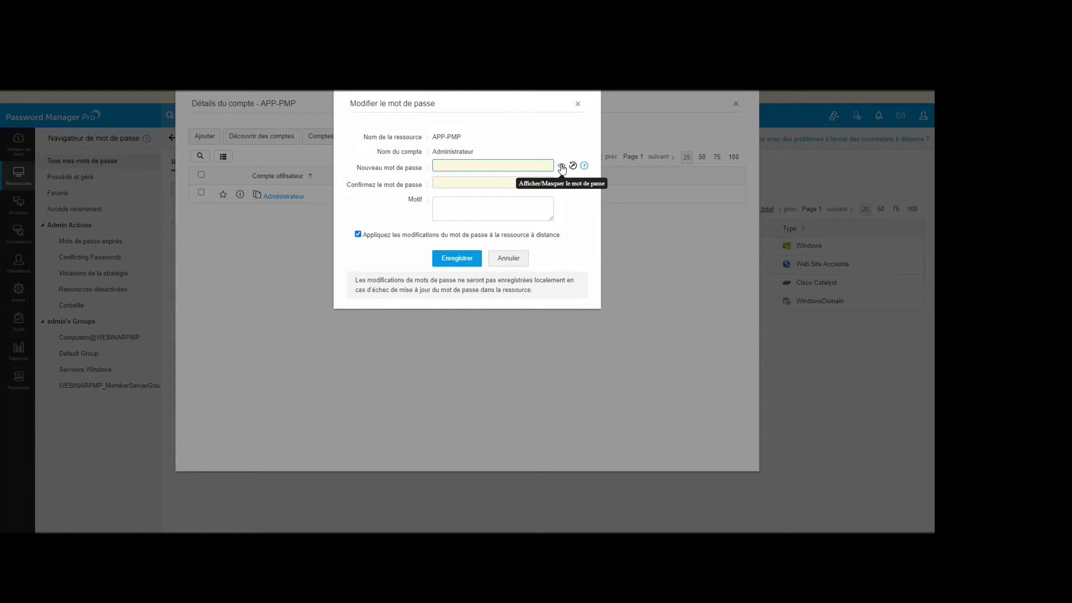
left_click(573, 166)
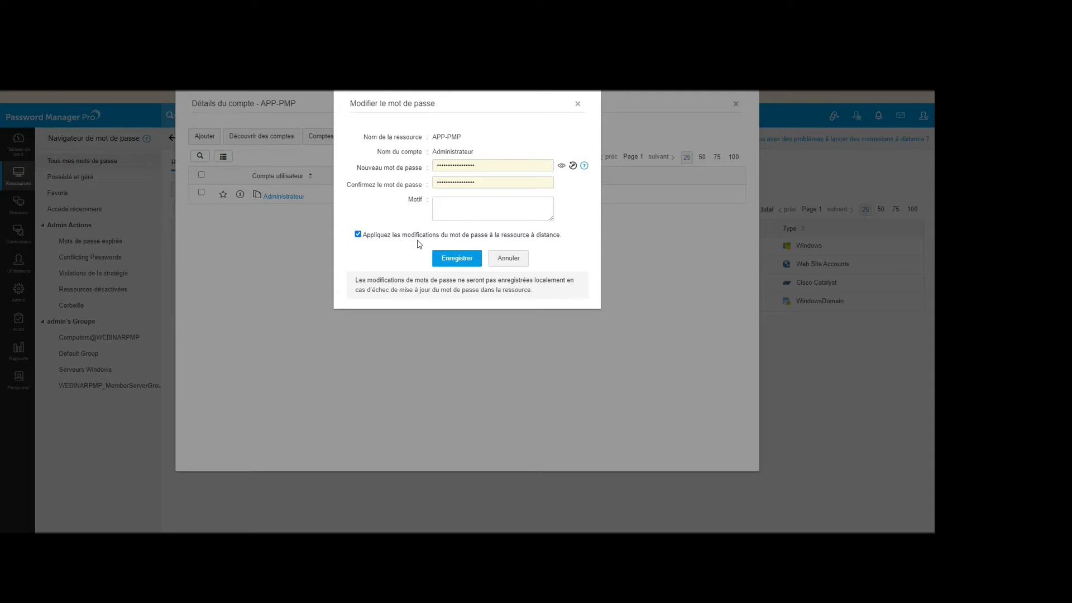
left_click(457, 258)
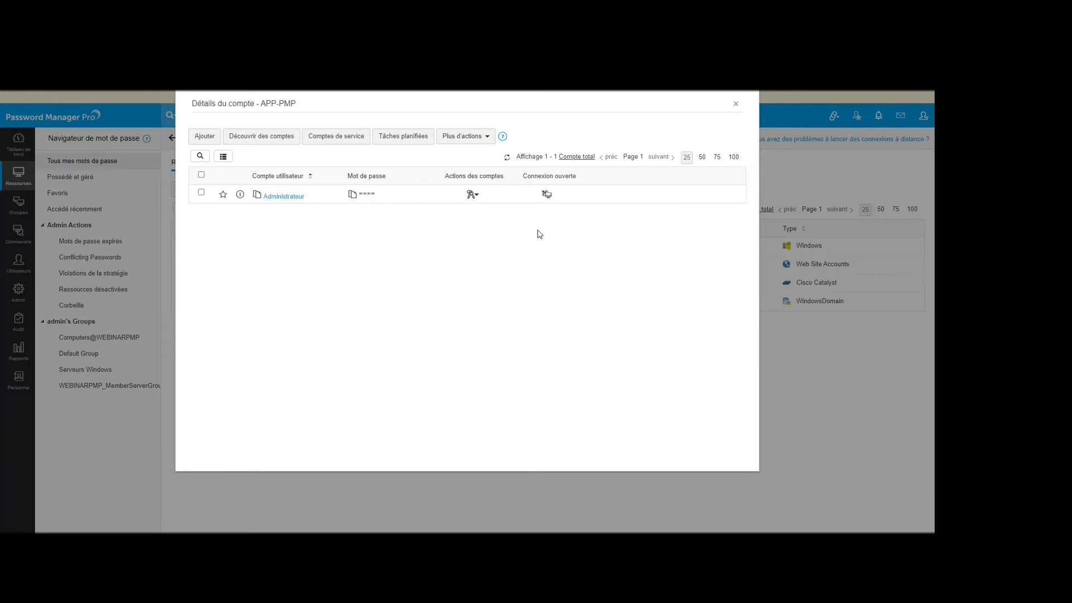
- Open Windows Remote Desktop connections to APP-PMP with the Administrateur account from the administrator's session and from the demo user's session
left_click(547, 193)
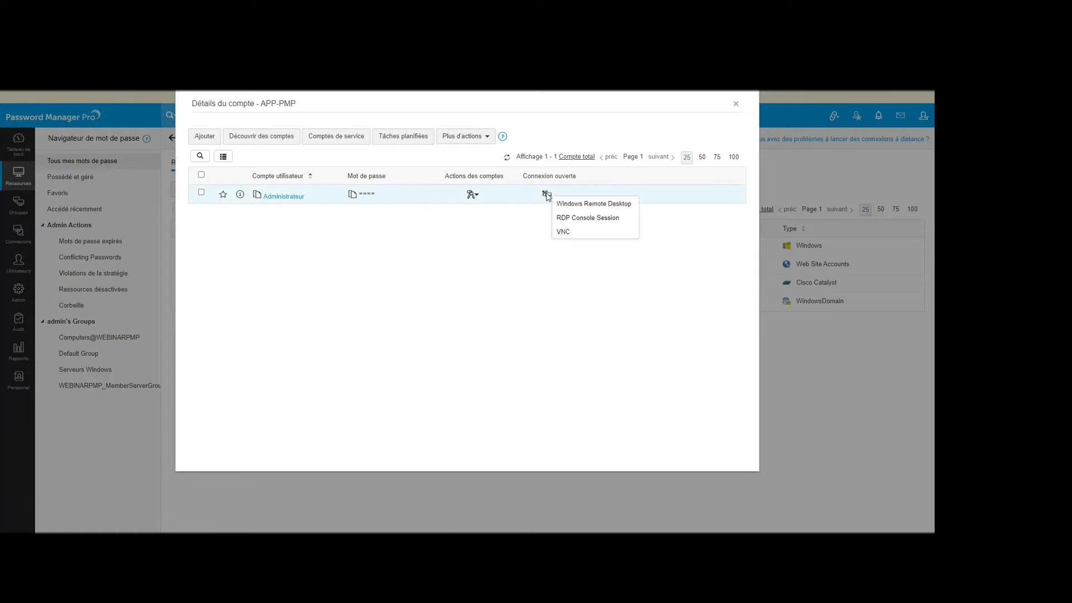
left_click(562, 204)
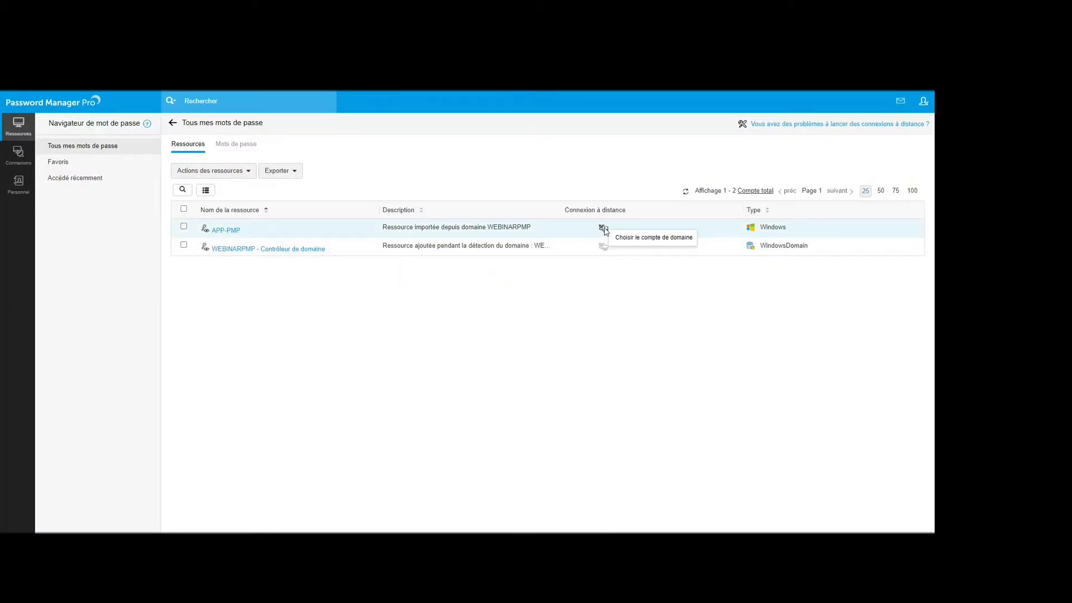
left_click(225, 231)
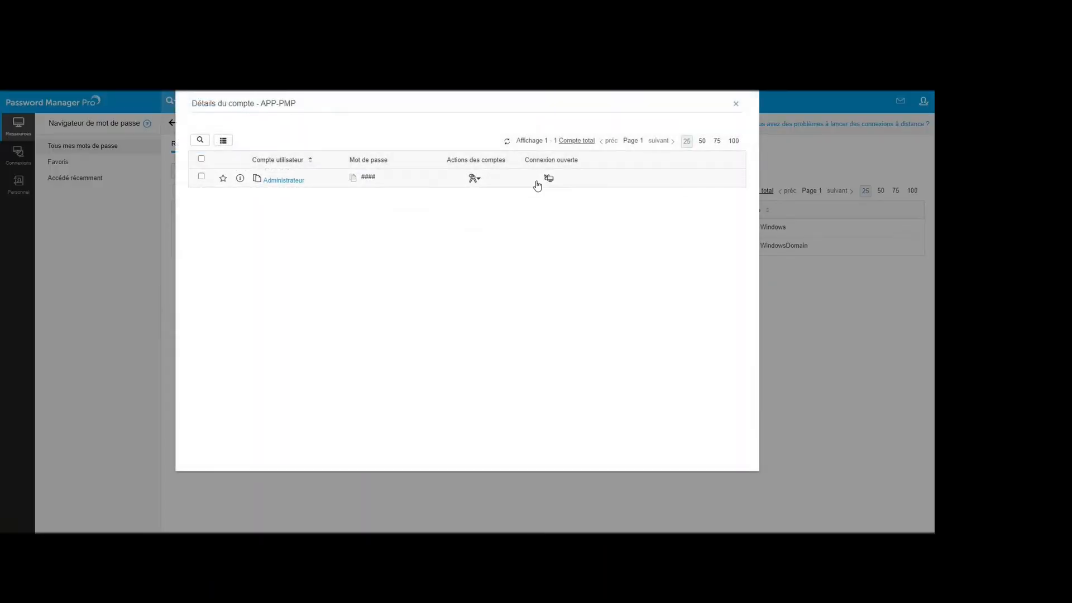
left_click(547, 178)
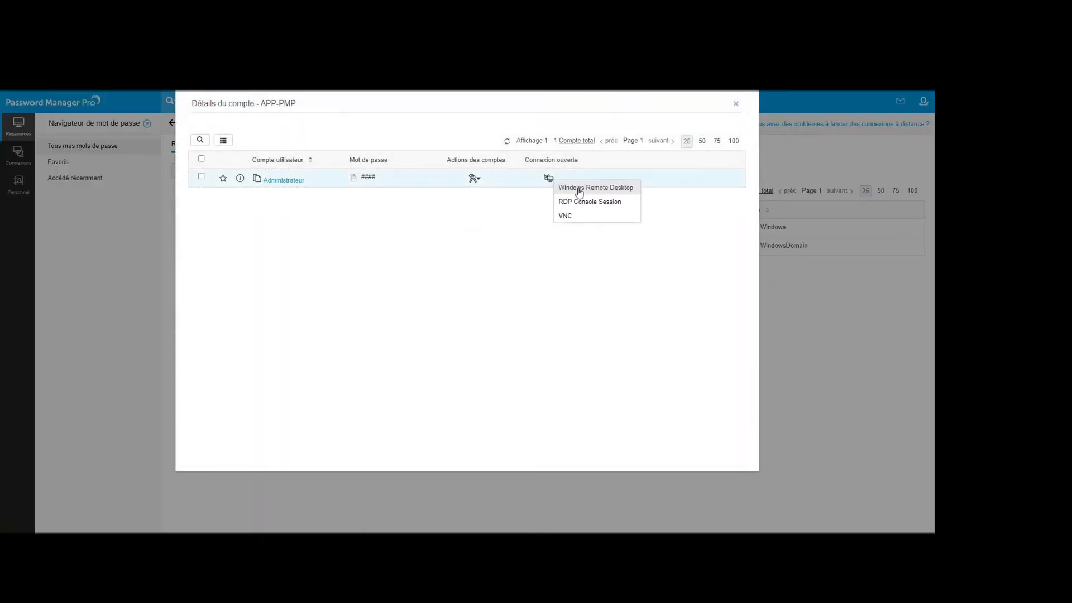
left_click(579, 190)
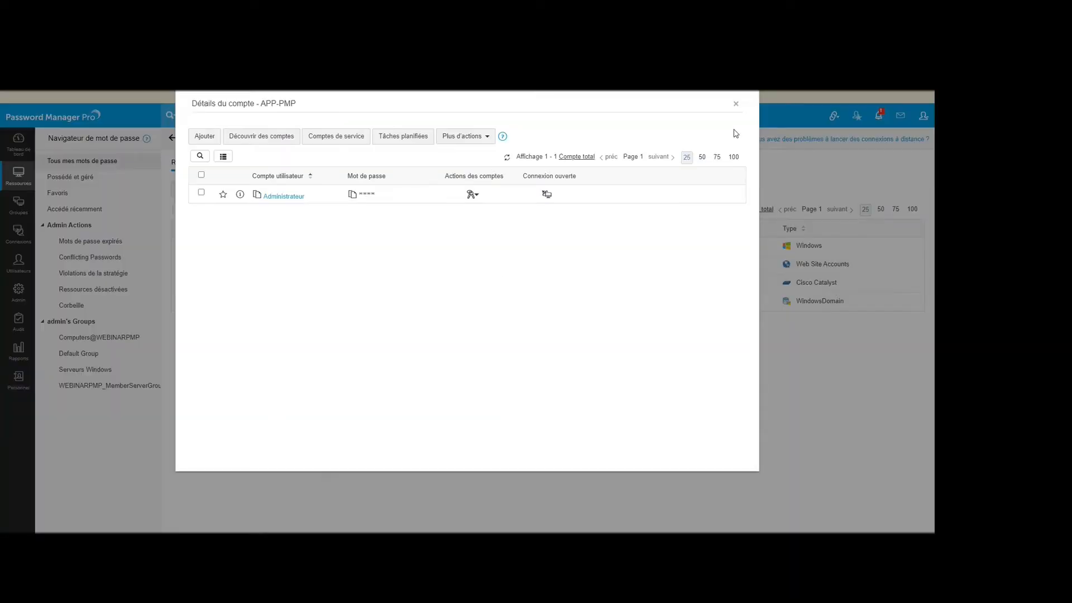
- Return to the administrator's session and review the active privileged sessions, user sessions, resource audit and user audit
left_click(736, 104)
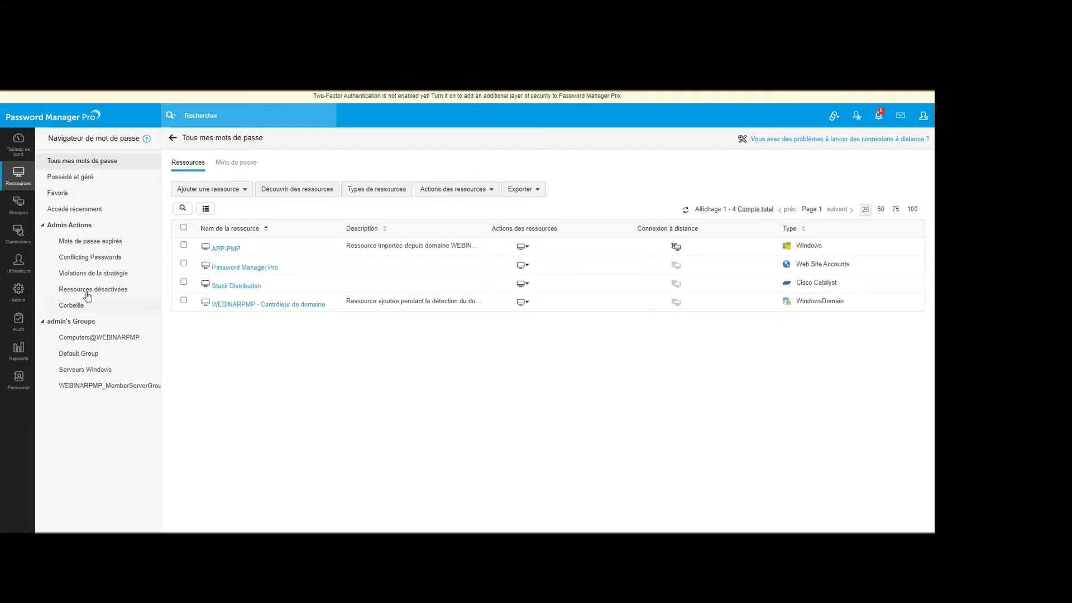
left_click(19, 320)
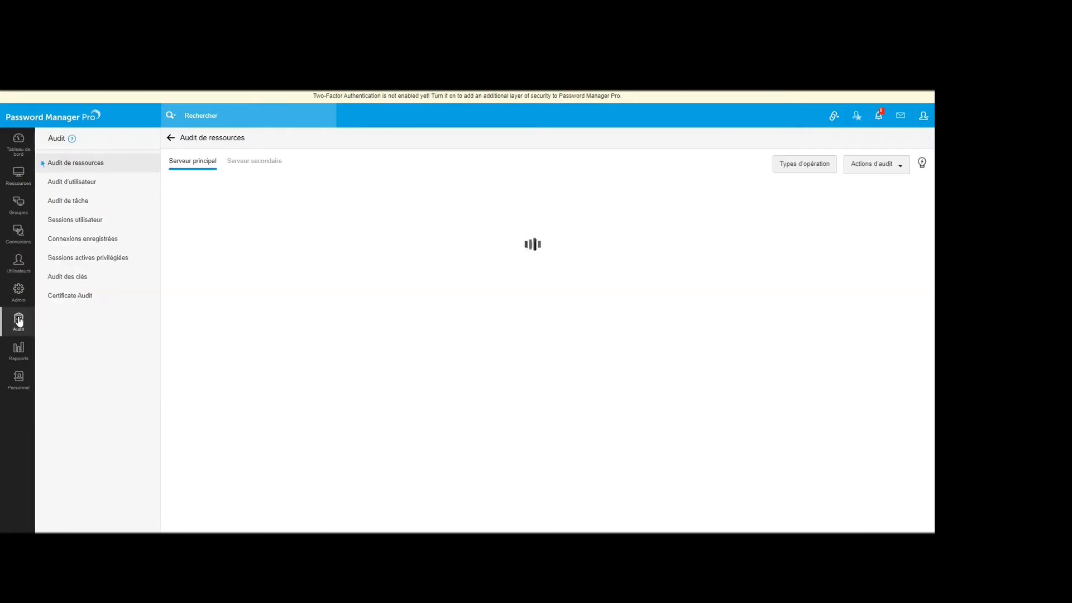
left_click(102, 262)
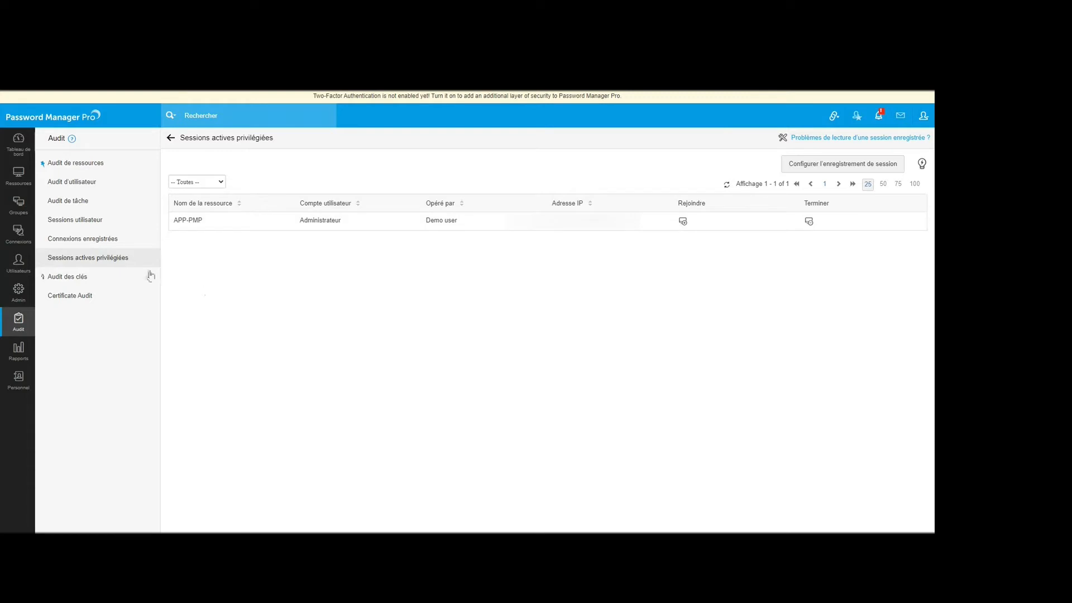
left_click(83, 221)
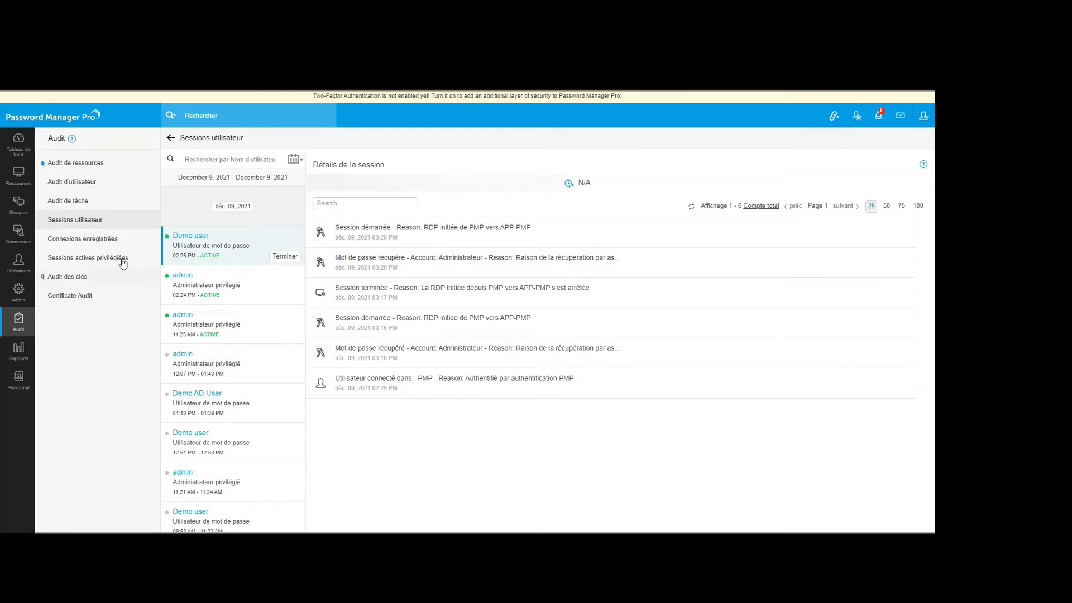
left_click(75, 163)
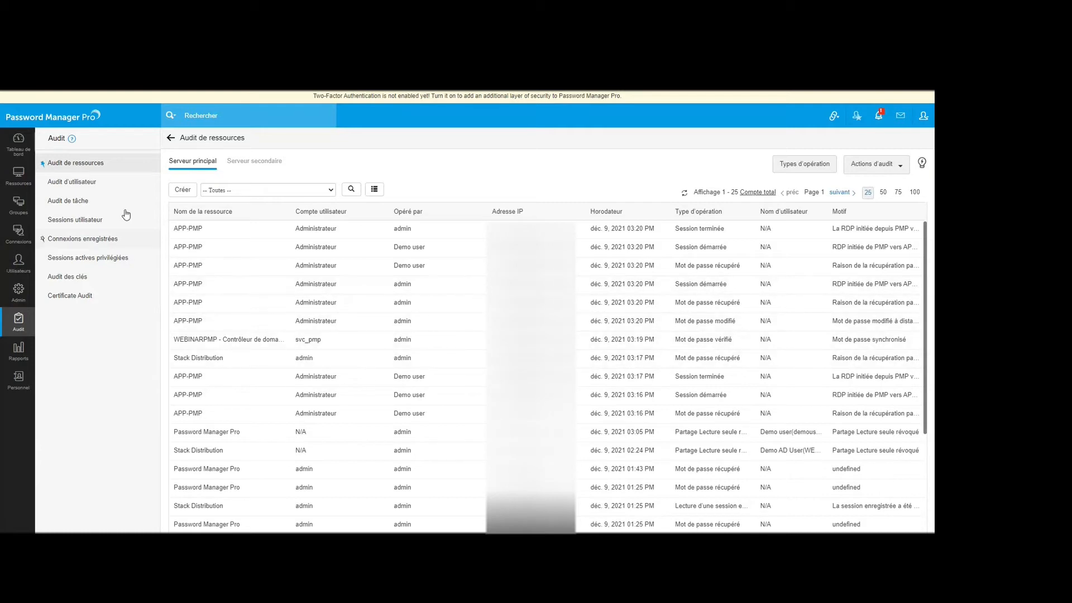
left_click(94, 184)
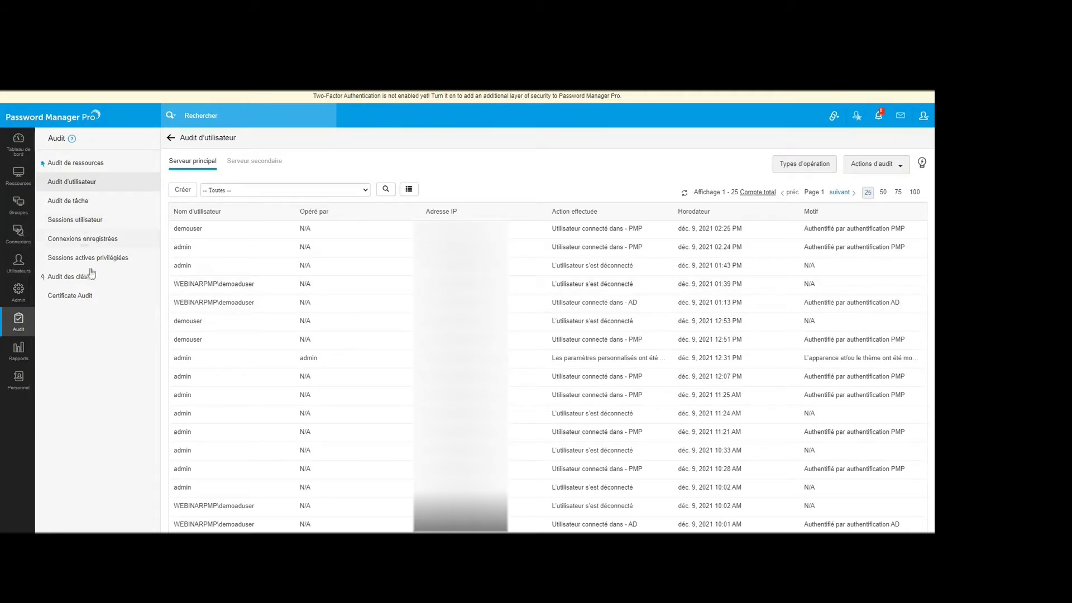
- Examine the resource types offered when adding a resource manually, from operating systems to cloud devices and file stores, and dismiss the form
left_click(16, 173)
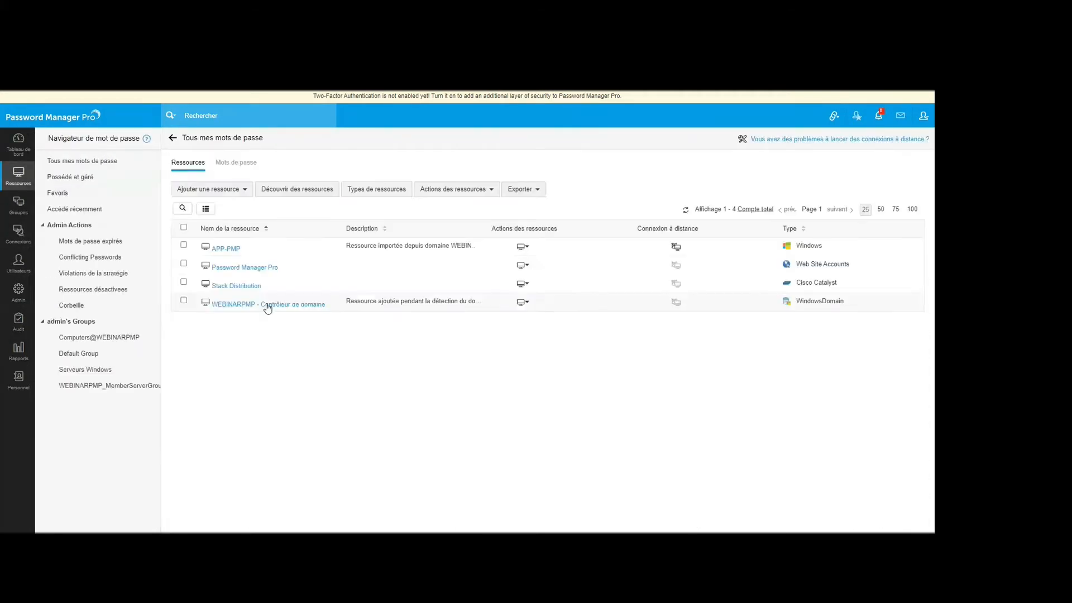
left_click(211, 189)
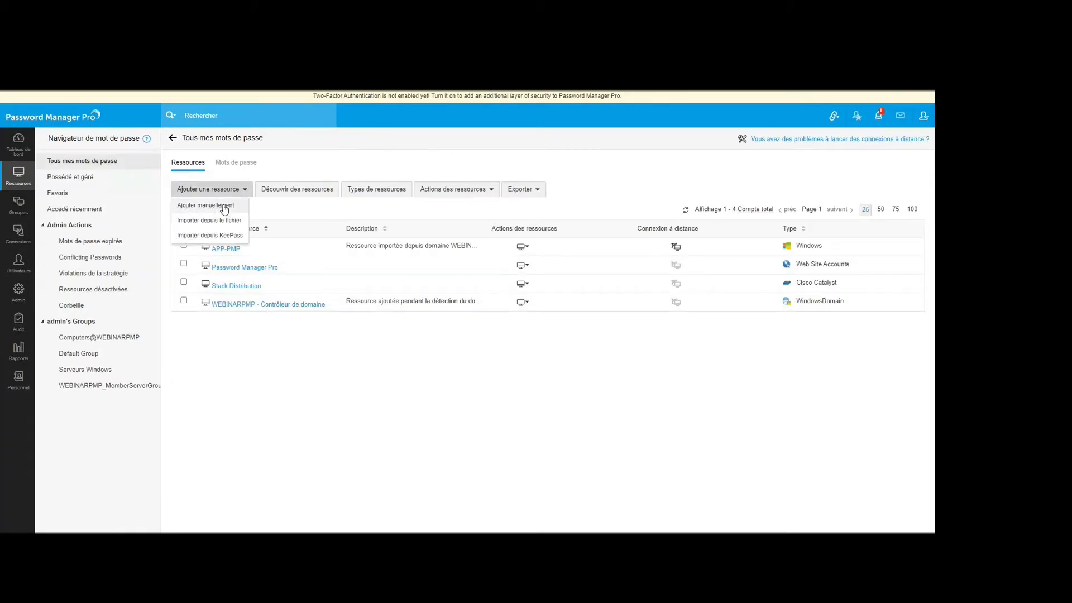
left_click(224, 207)
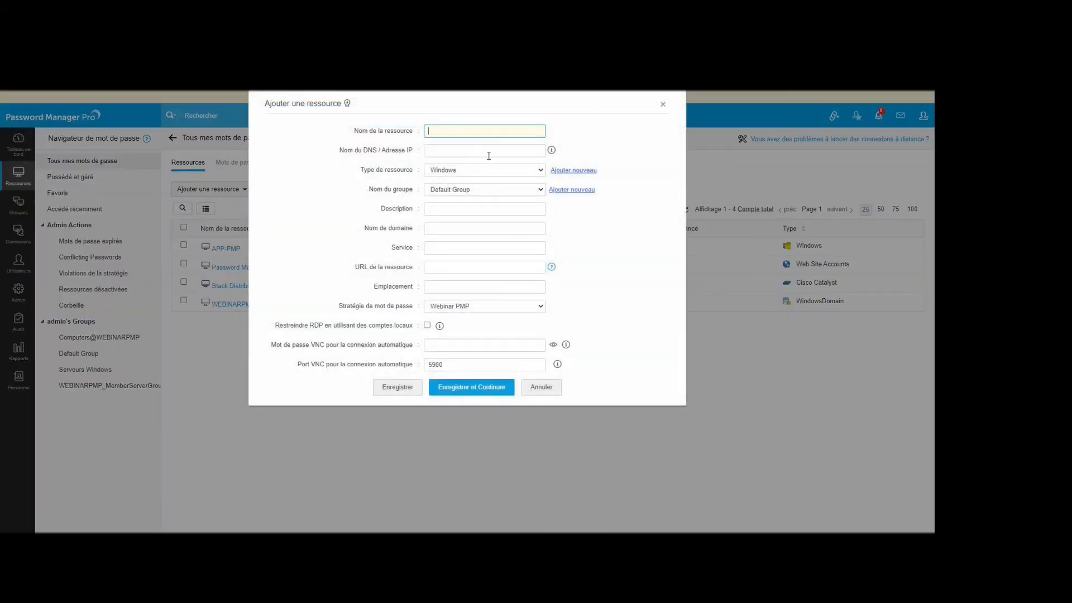
left_click(463, 172)
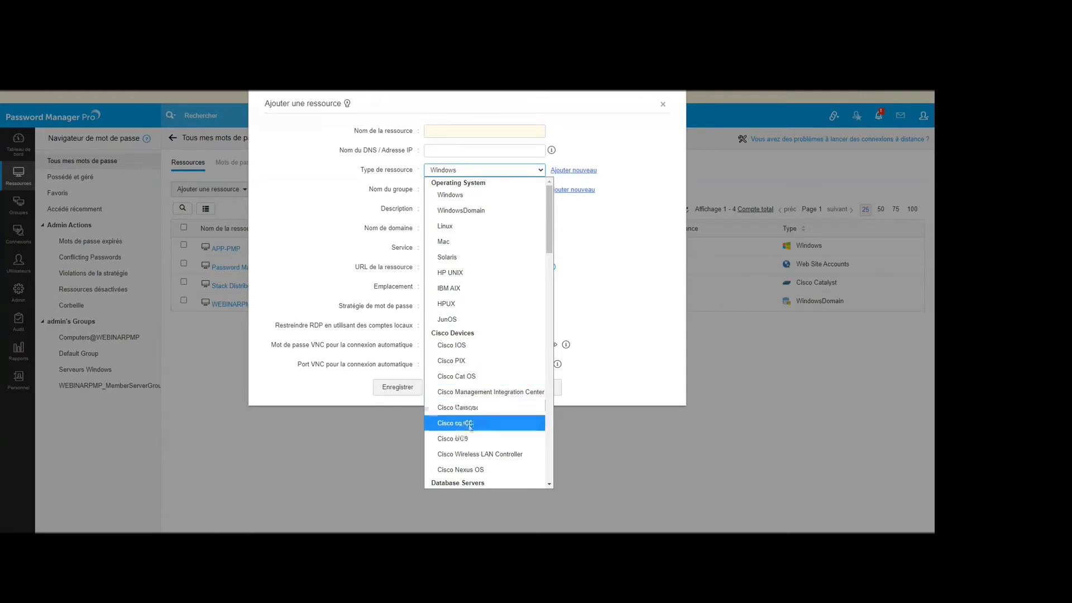
scroll(472, 423, "down", 5)
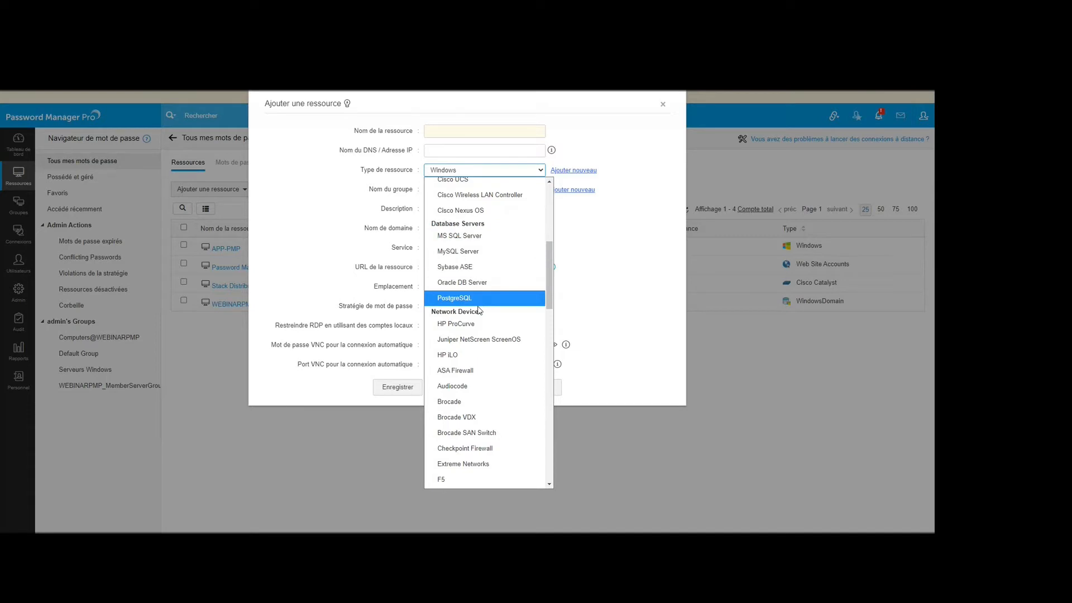
scroll(471, 334, "down", 4)
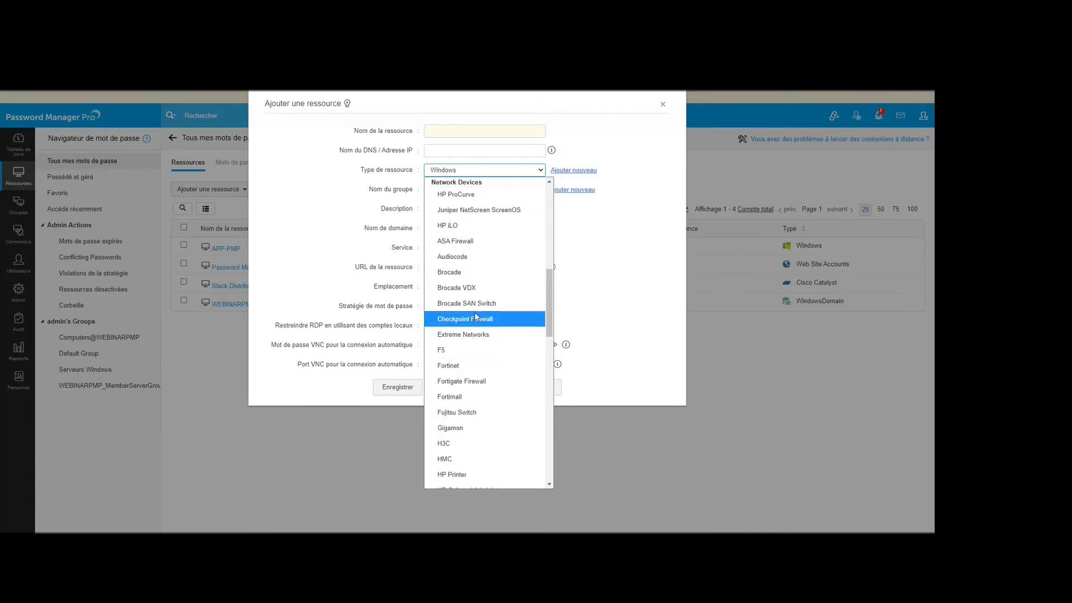
scroll(475, 302, "down", 3)
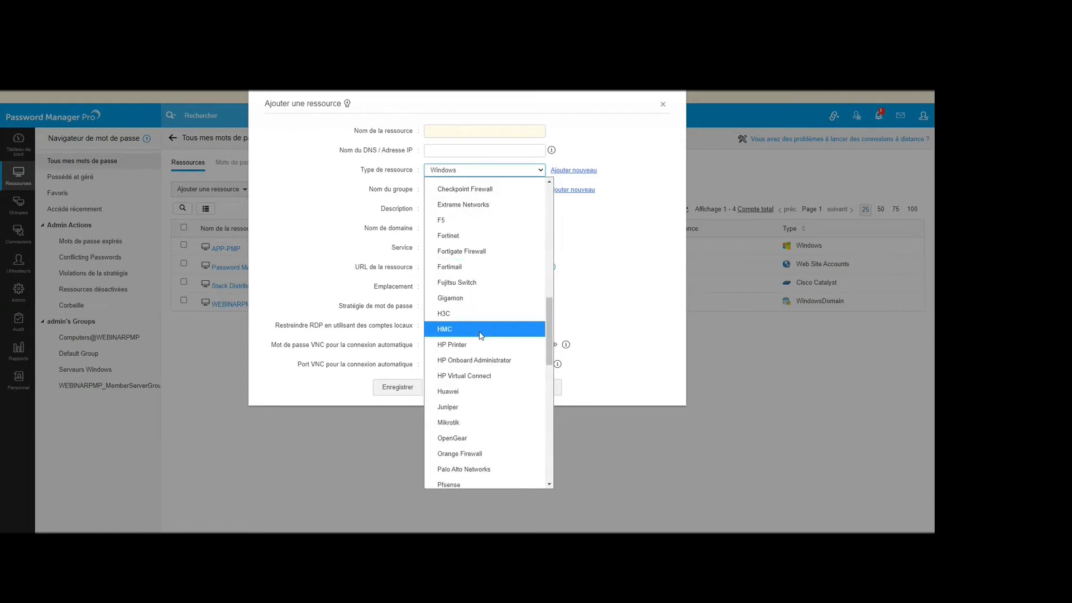
scroll(479, 335, "down", 6)
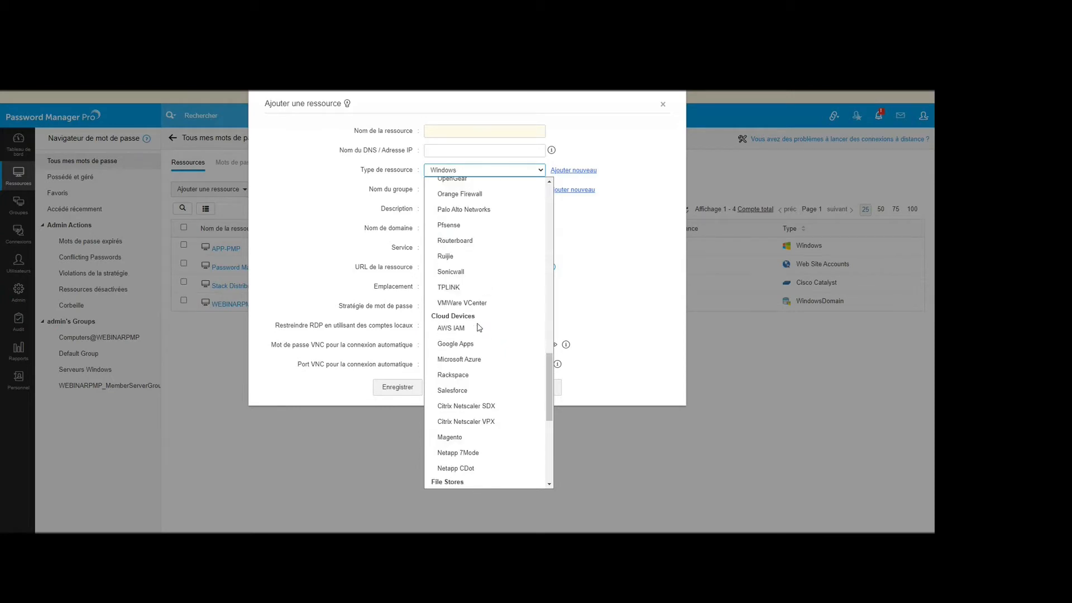
scroll(479, 329, "down", 3)
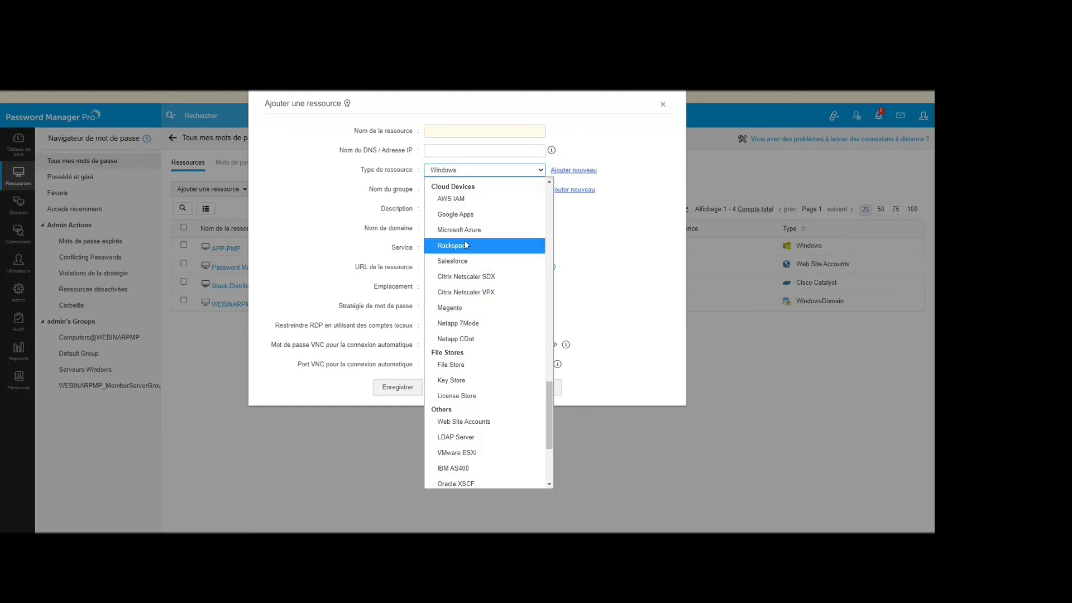
scroll(482, 403, "down", 3)
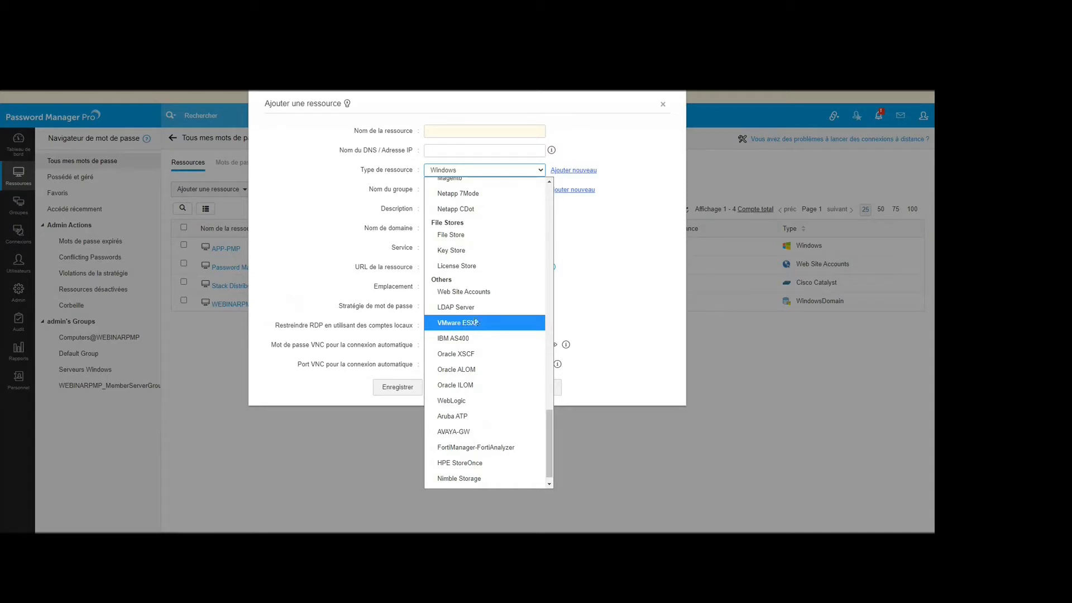
scroll(511, 366, "up", 10)
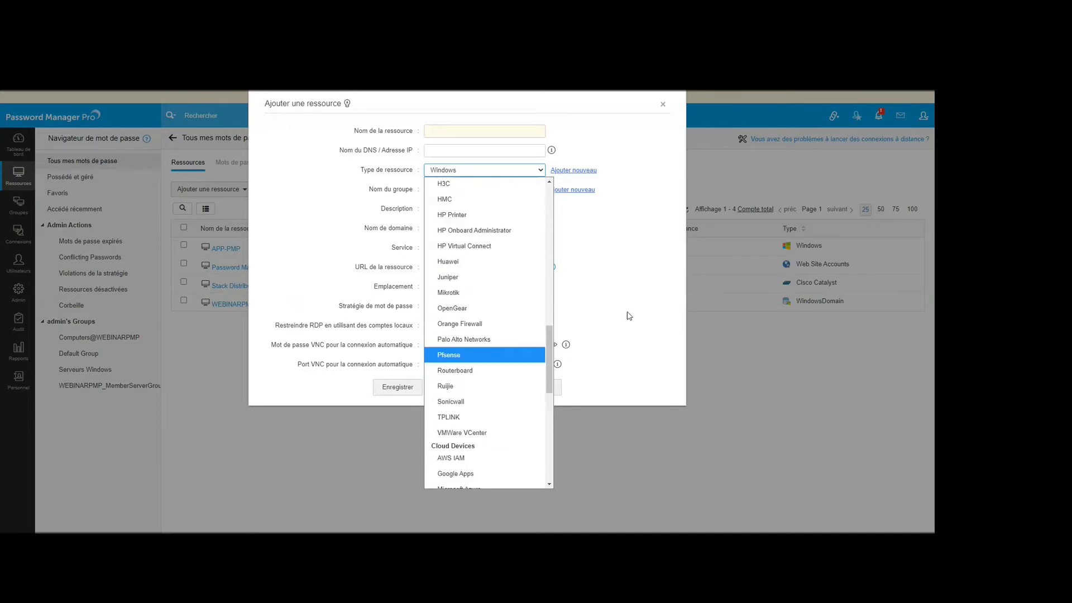
scroll(499, 303, "up", 10)
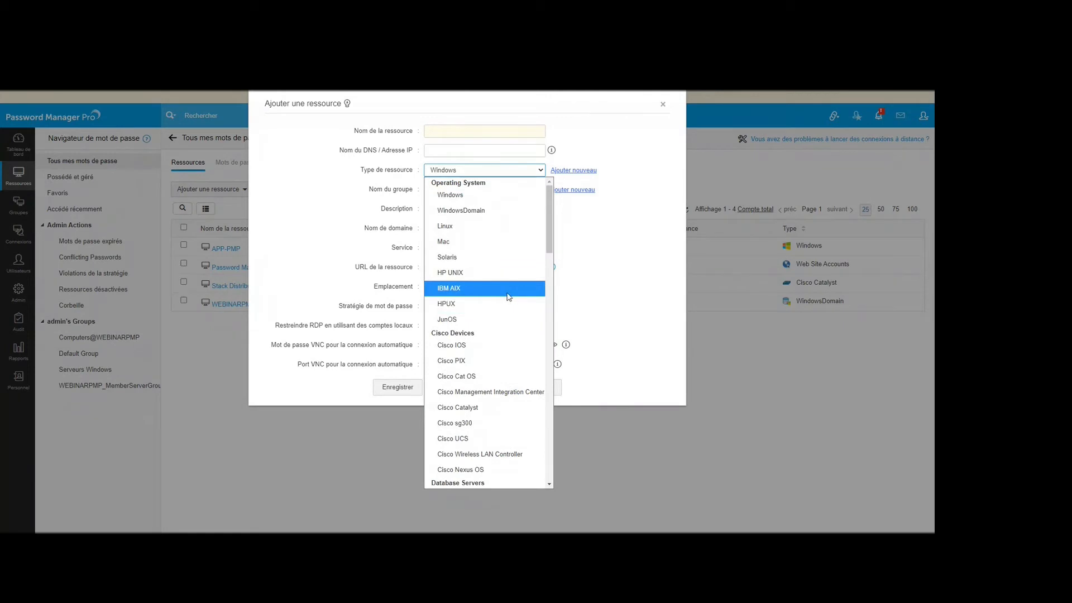
scroll(503, 335, "down", 5)
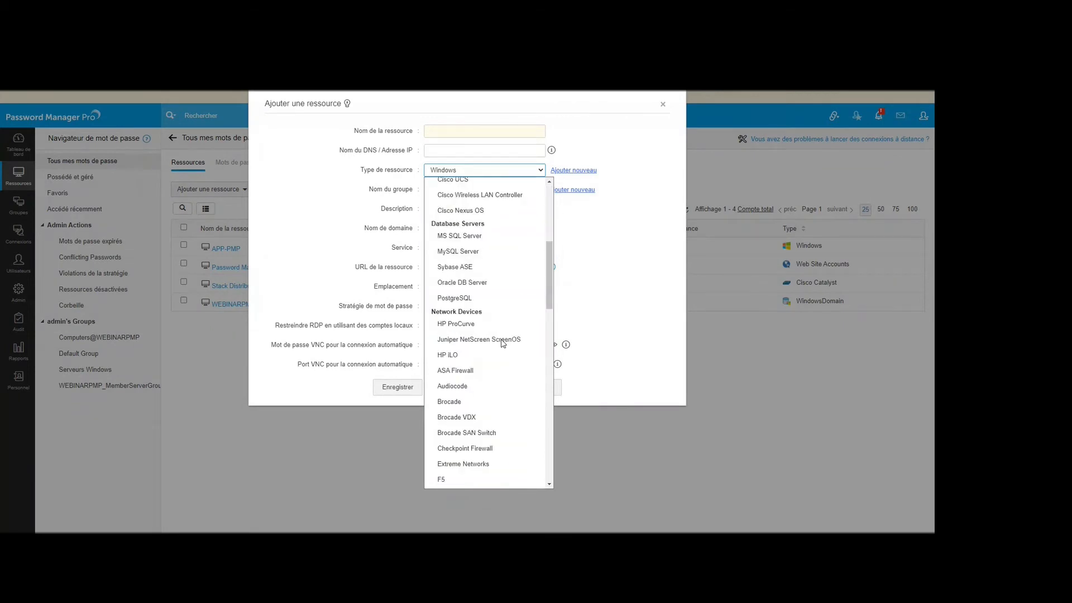
scroll(487, 352, "down", 3)
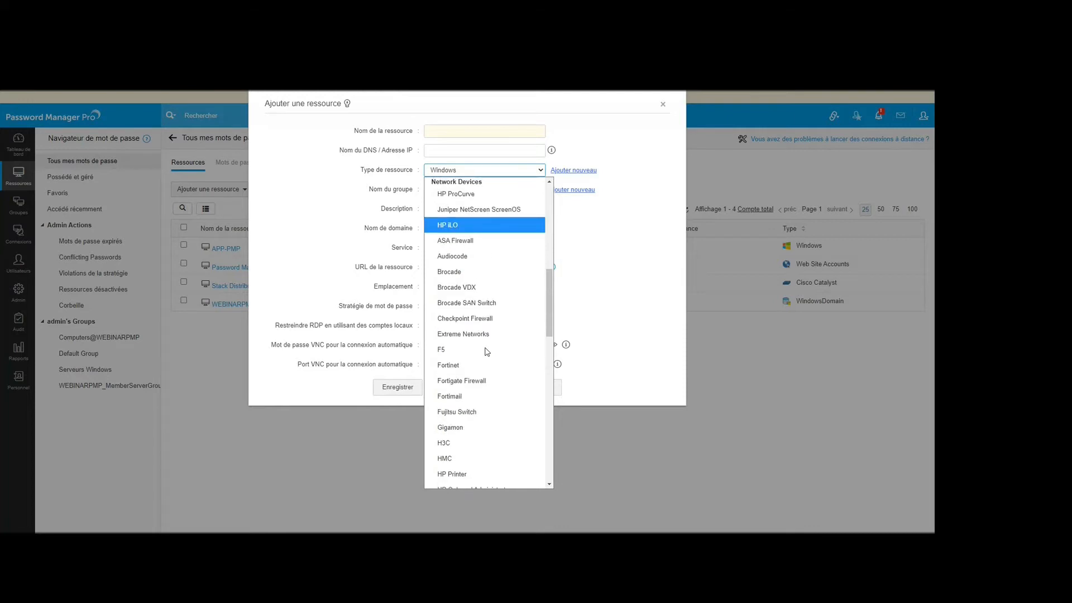
scroll(487, 352, "down", 10)
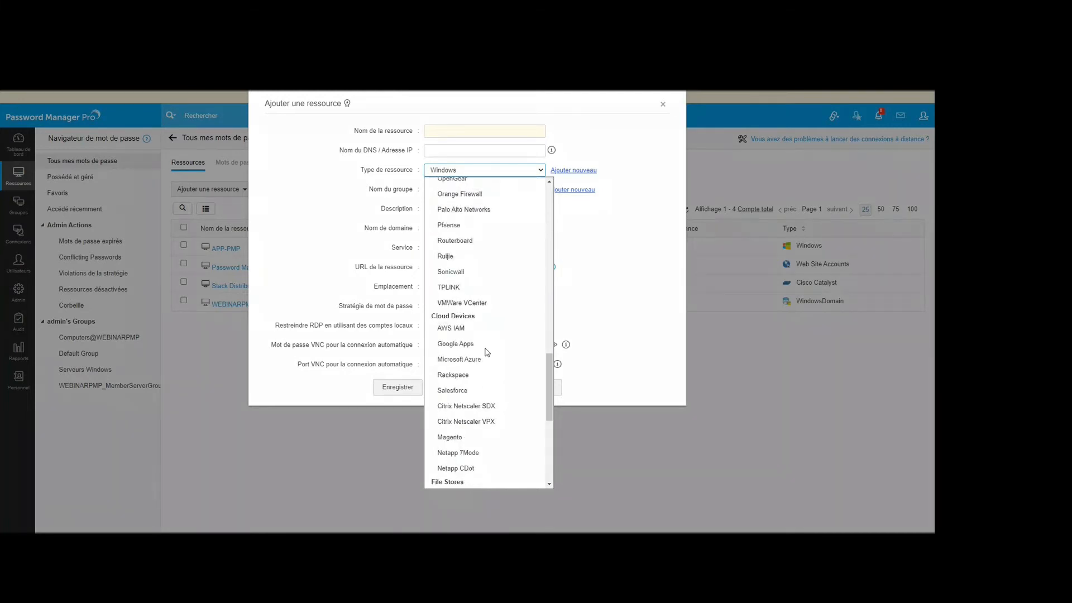
scroll(486, 352, "down", 5)
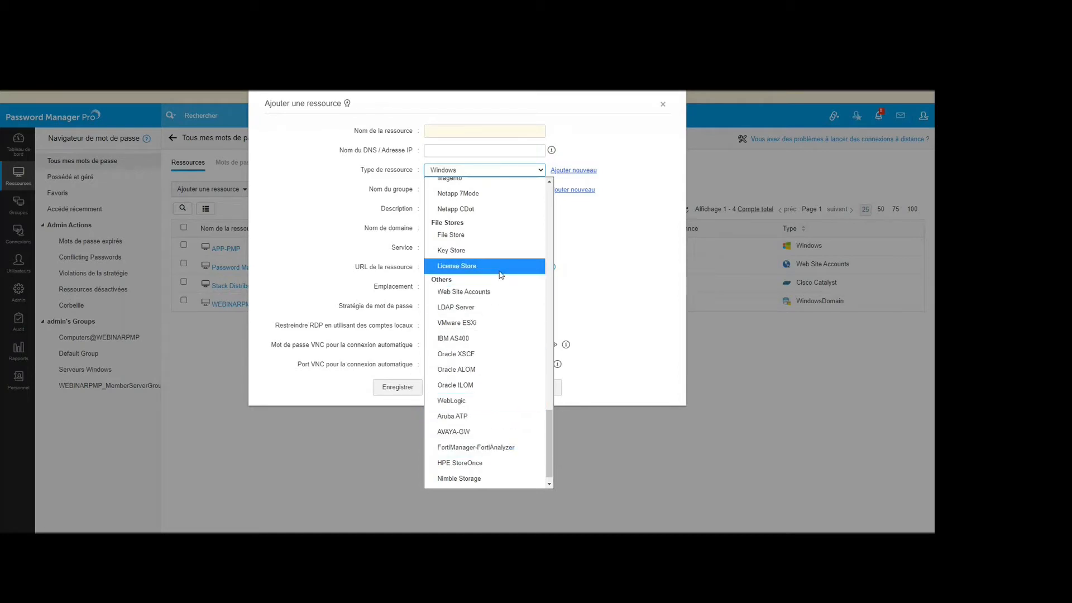
left_click(565, 271)
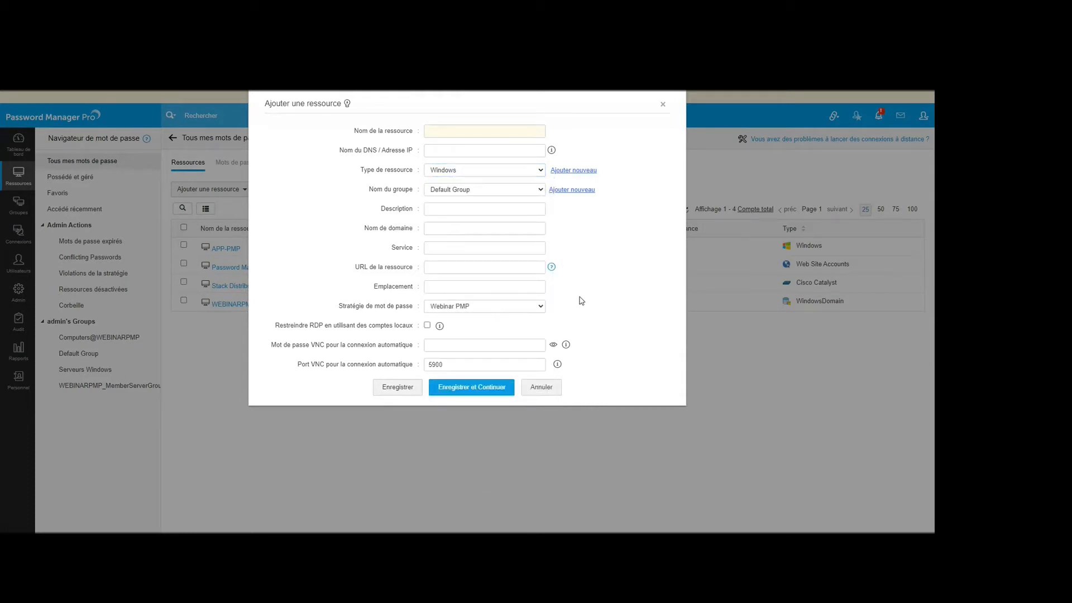
left_click(663, 106)
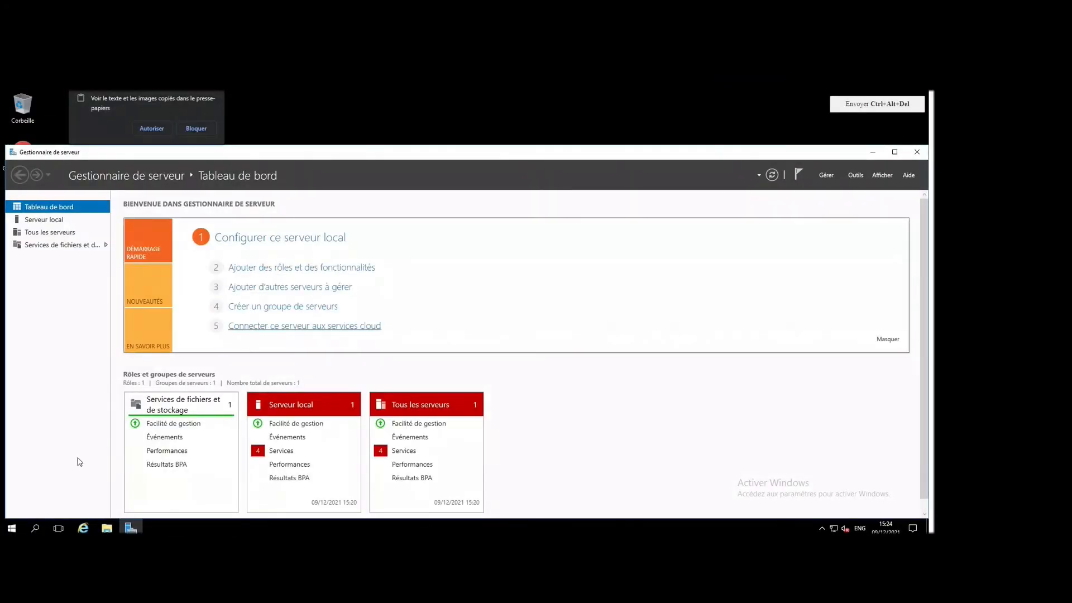
- Switch to the demo user's remote desktop session on APP-PMP and sign out of Windows
left_click(12, 528)
left_click(15, 457)
left_click(44, 437)
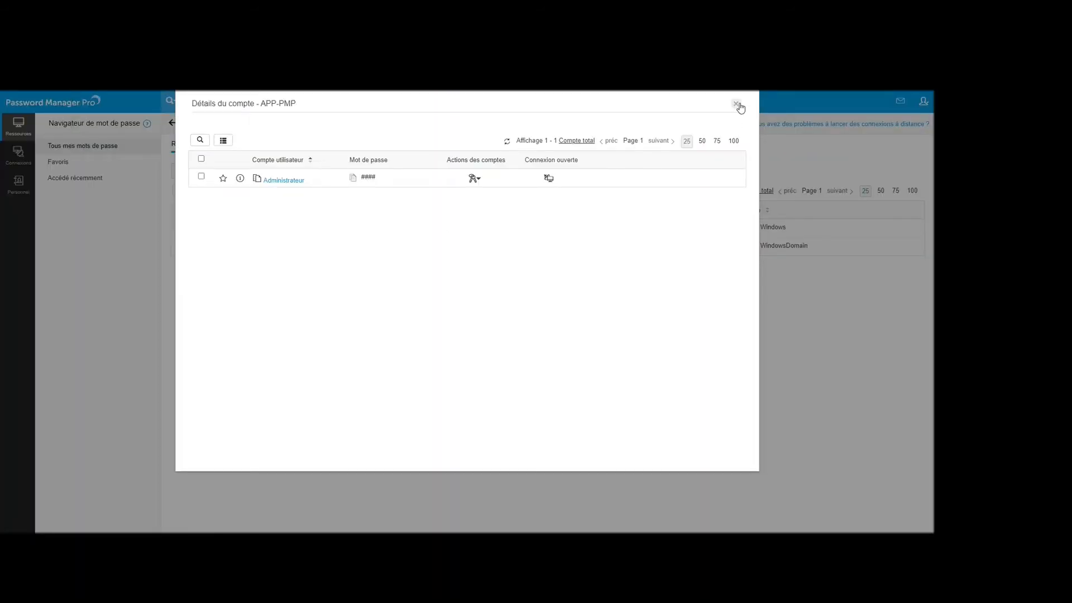
- Check the demo user's access to the Administrateur password in the APP-PMP account details, and close them
mouse_move(370, 181)
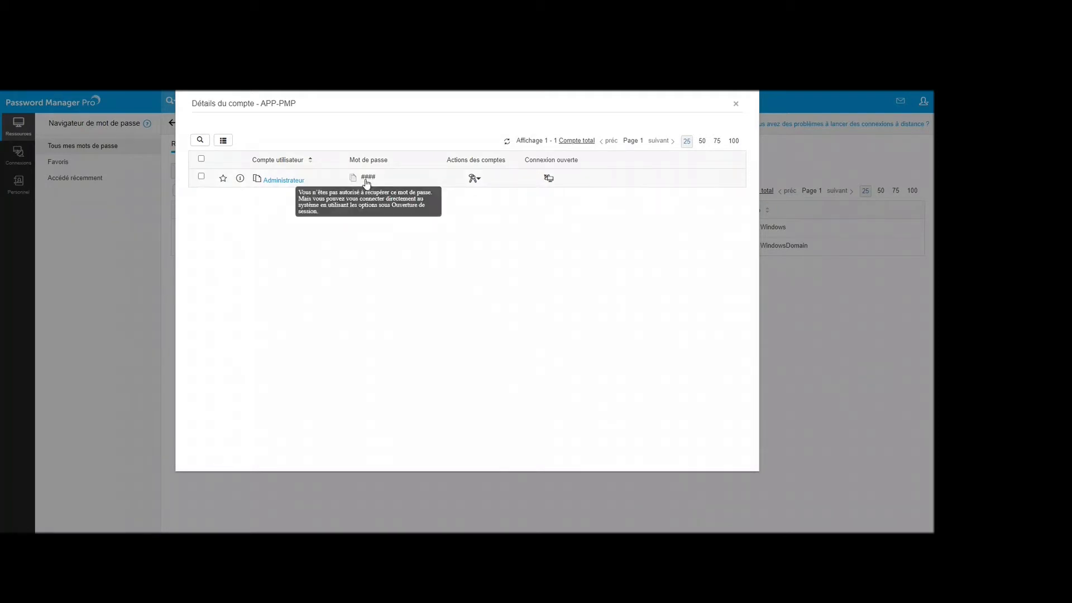
left_click(736, 106)
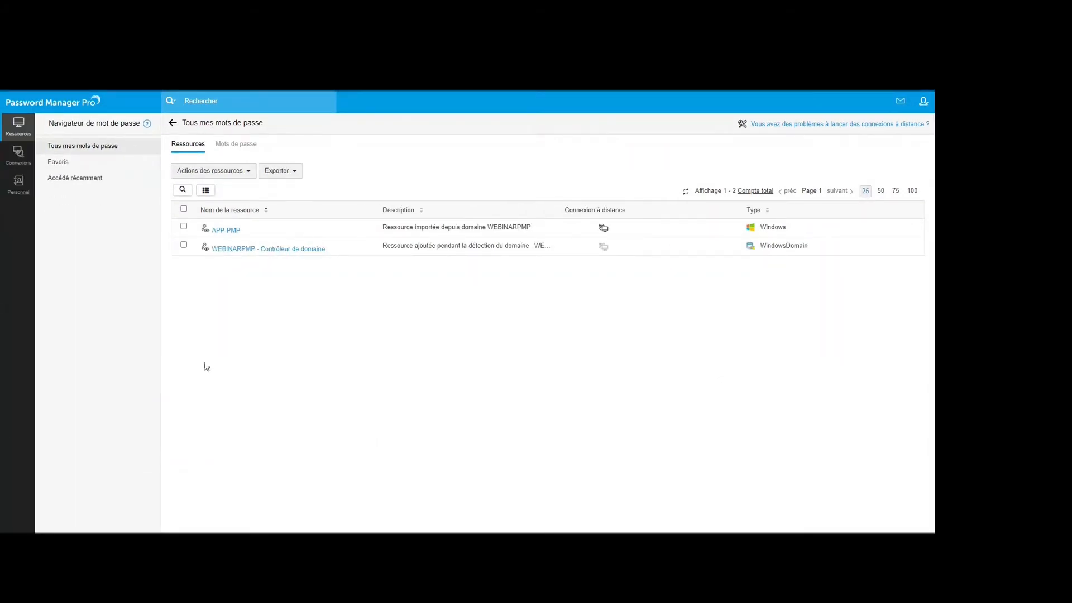
- Examine the demo user's remote connections to APP-PMP, including the domain account options for automatic login, and cancel the connection dialog
left_click(21, 160)
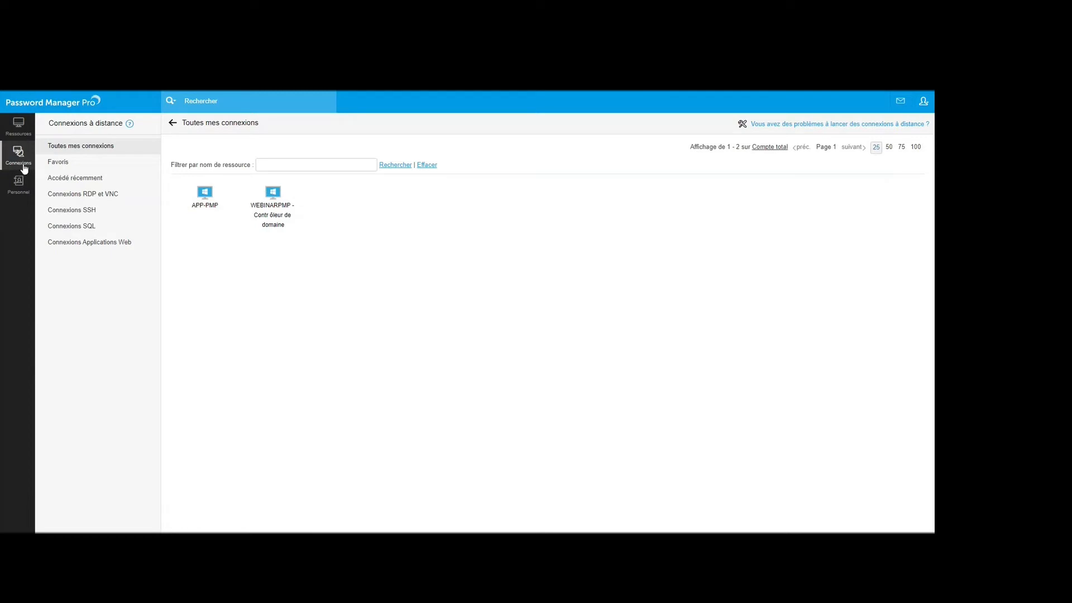
left_click(206, 200)
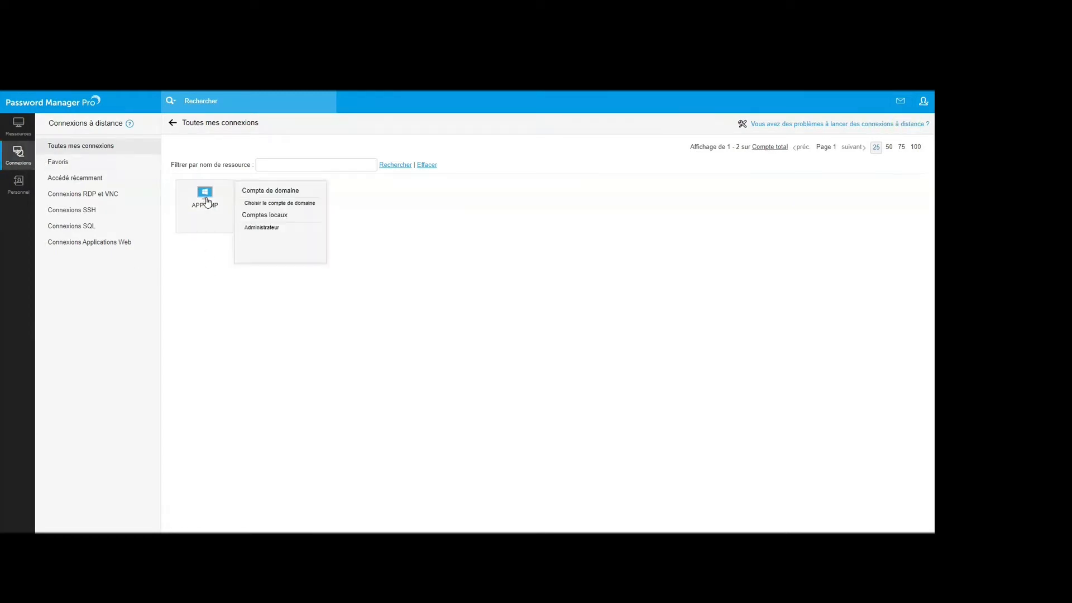
left_click(274, 203)
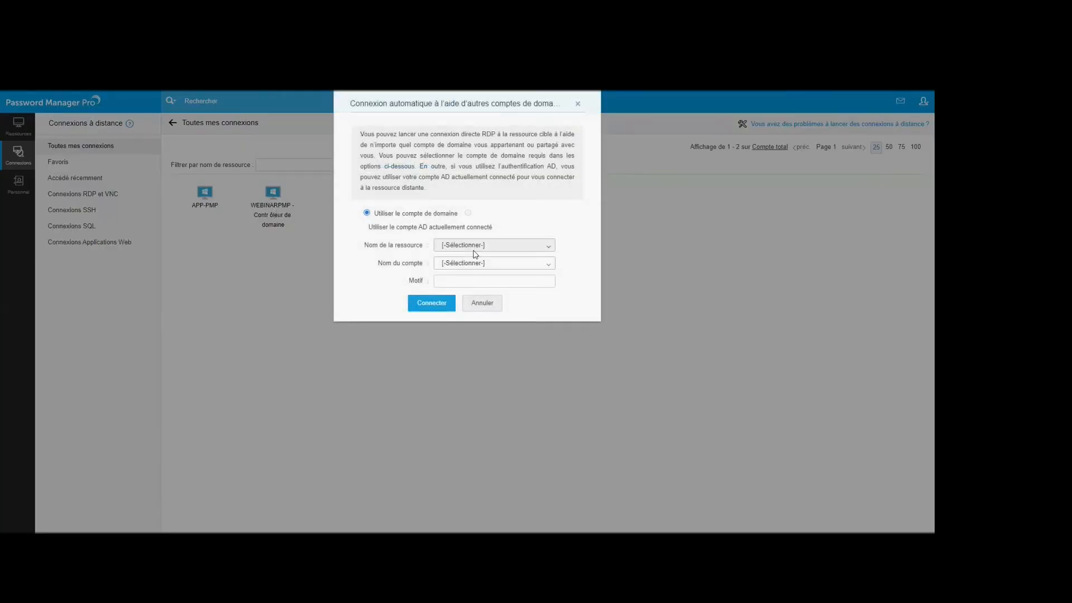
left_click(478, 245)
left_click(480, 211)
left_click(482, 241)
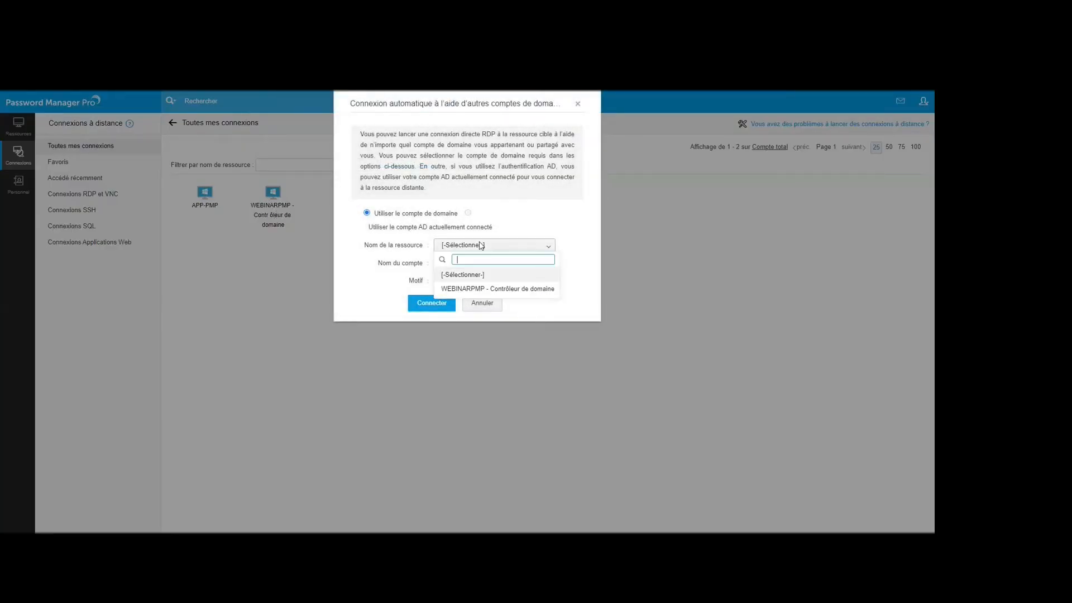
left_click(496, 229)
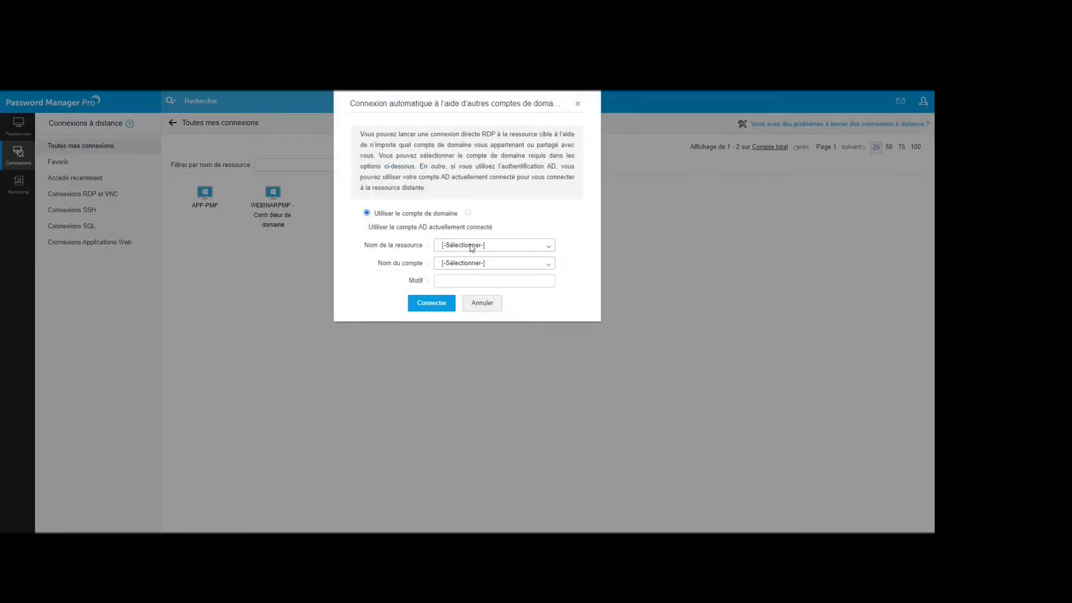
left_click(471, 304)
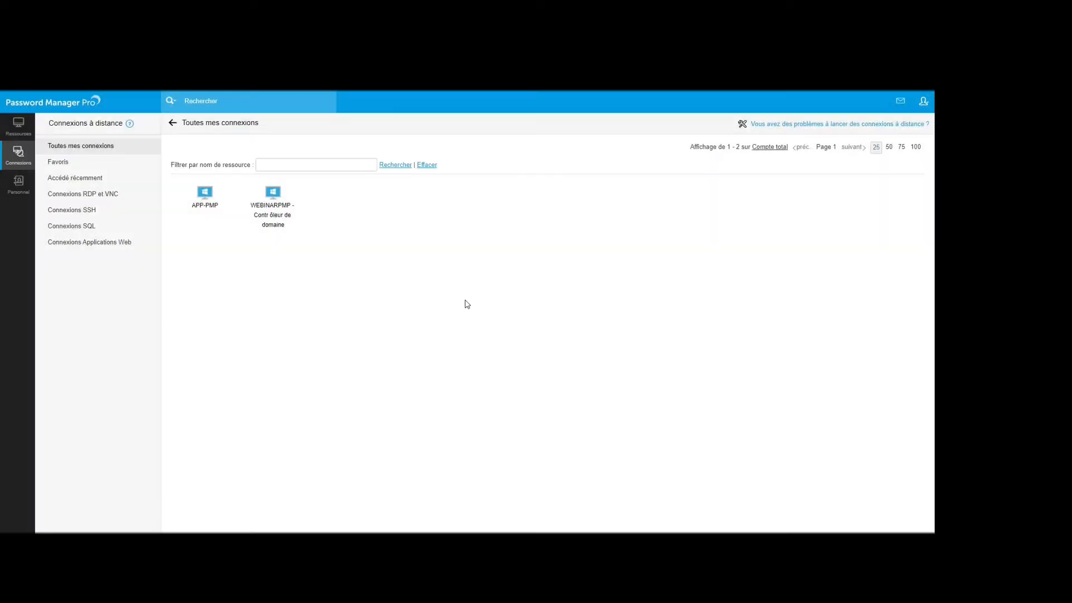
left_click(215, 209)
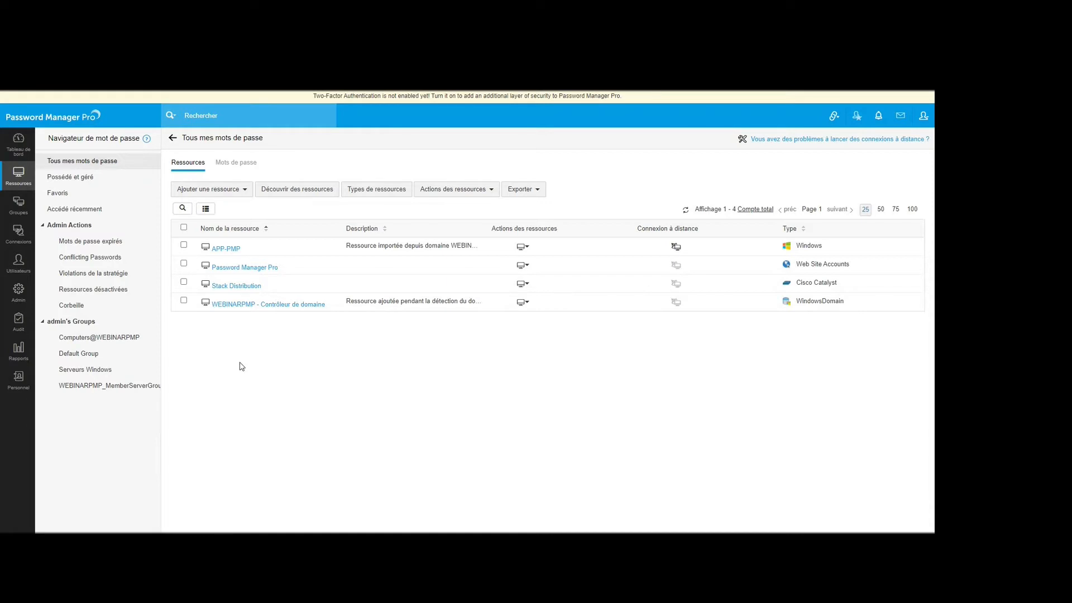
- In the administrator's session, review the user list and launch the Password Manager Pro web application connection
left_click(21, 261)
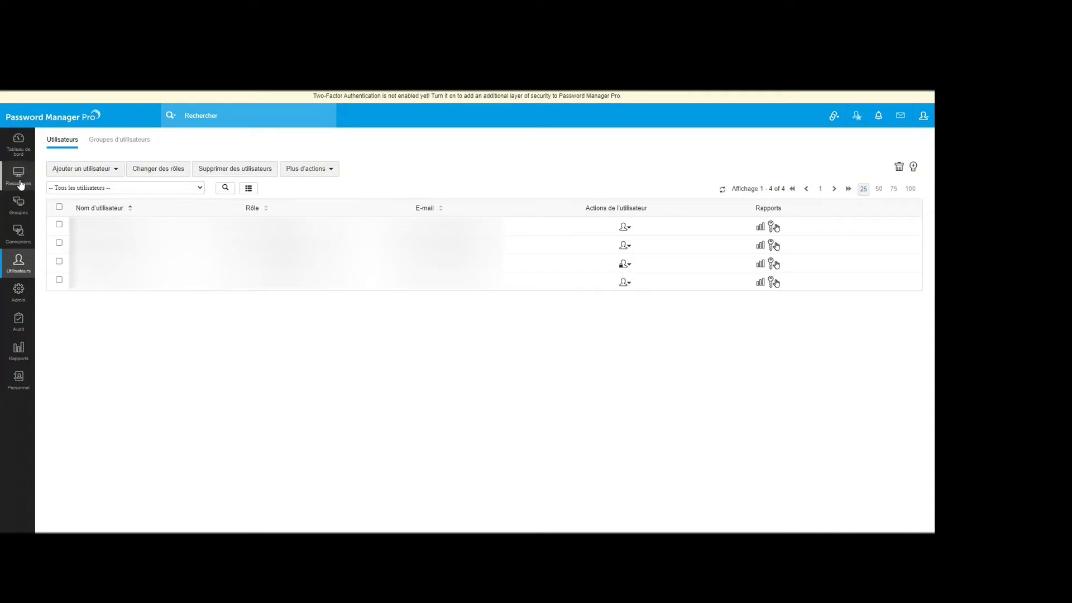
left_click(20, 235)
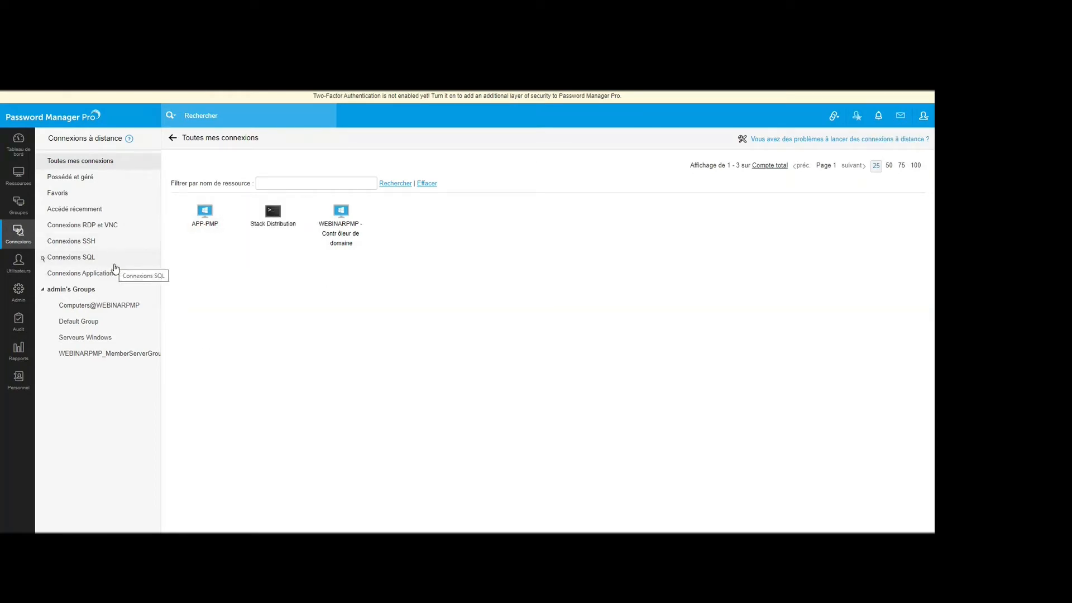
left_click(112, 273)
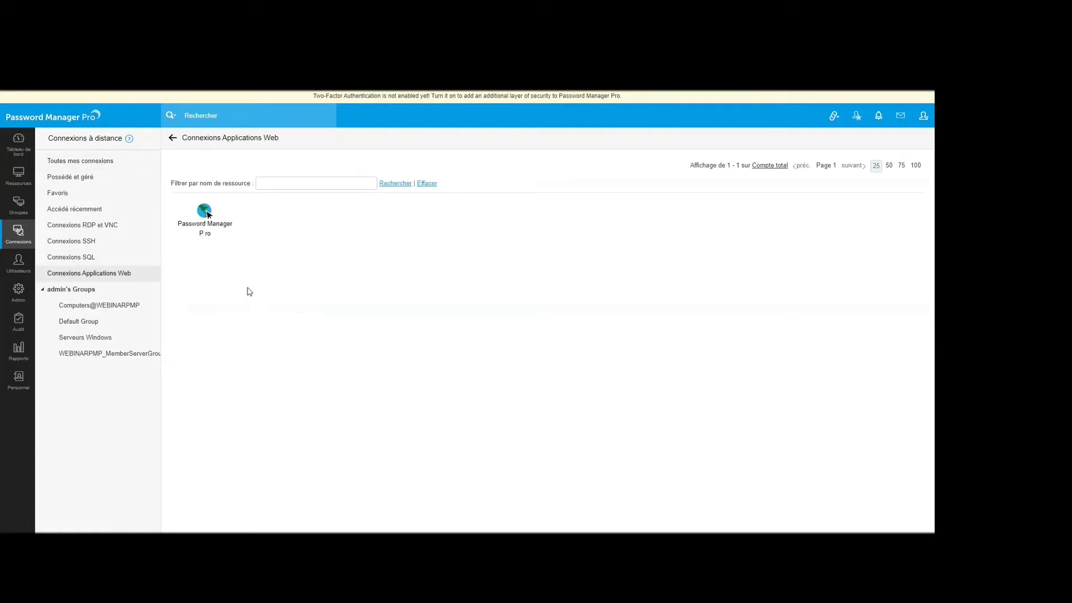
left_click(208, 226)
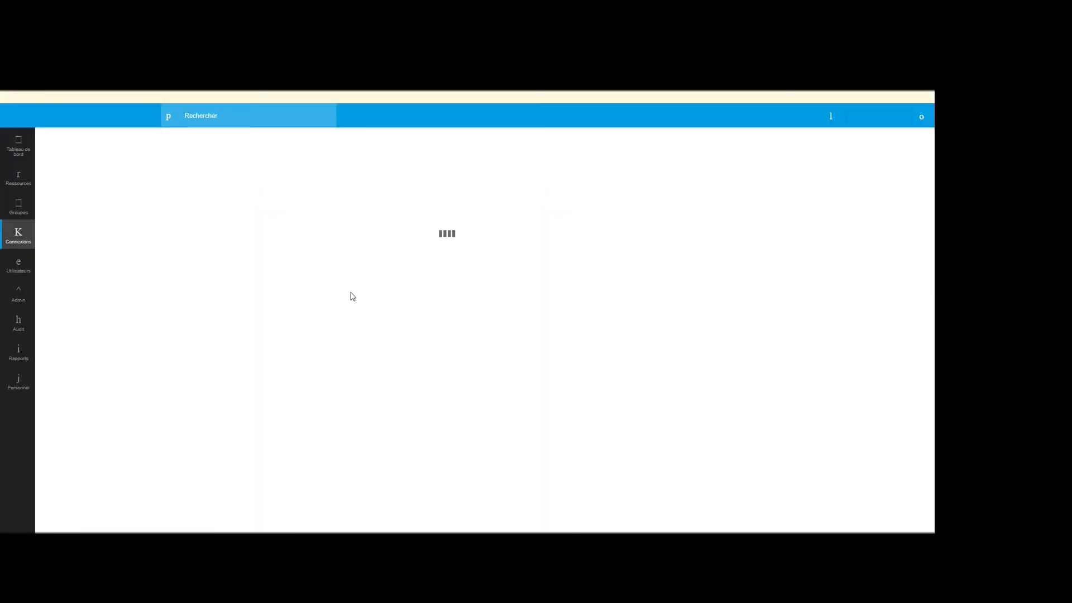
- Inspect the accounts offered for remote connections to the WEBINARPMP domain controller, Stack Distribution and APP-PMP
mouse_move(341, 224)
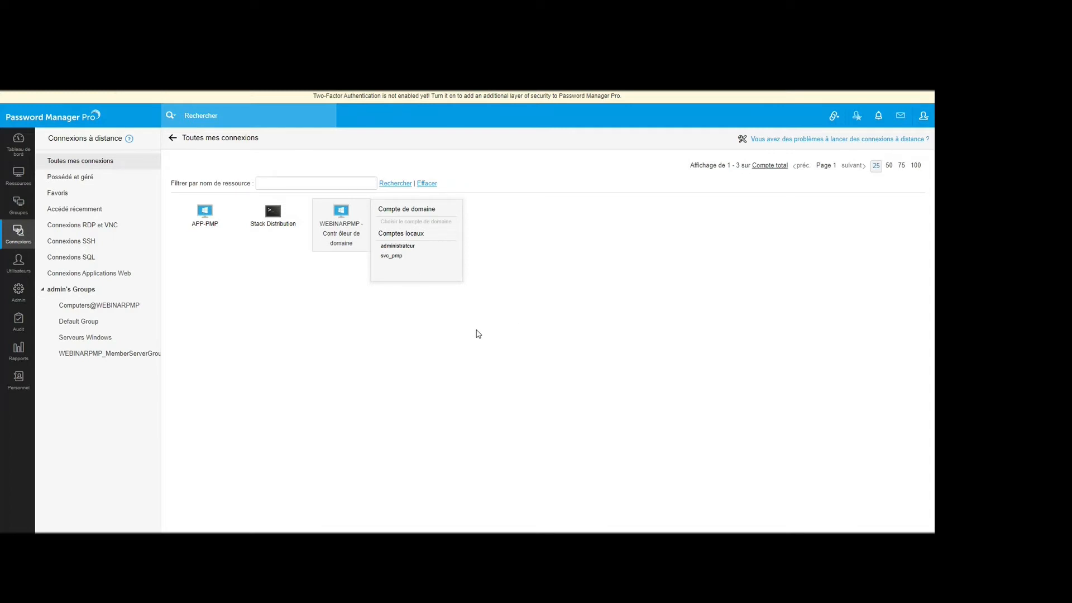
left_click(278, 227)
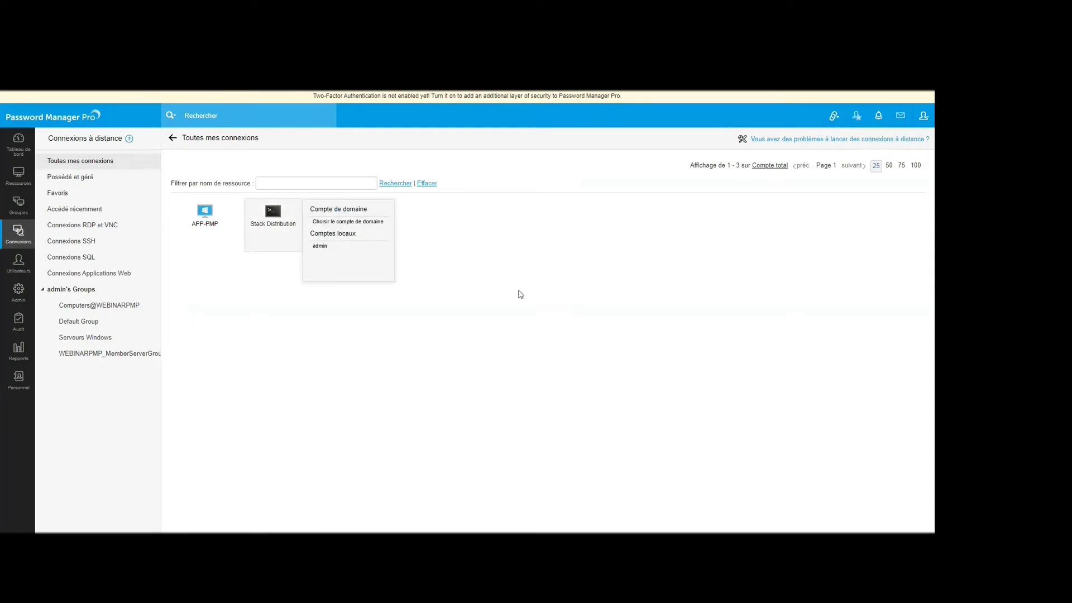
left_click(778, 231)
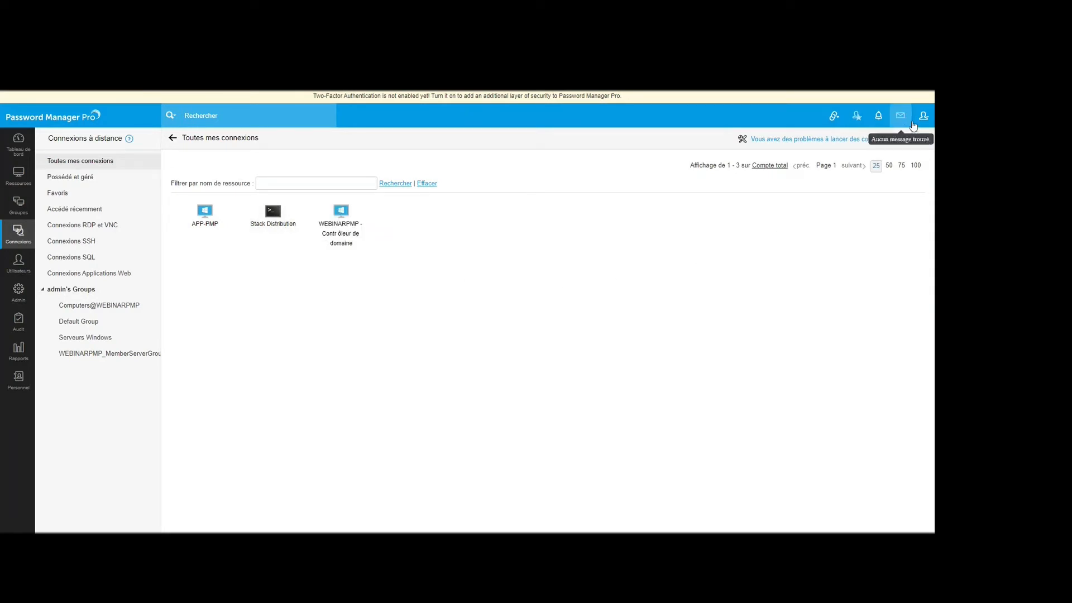
left_click(924, 118)
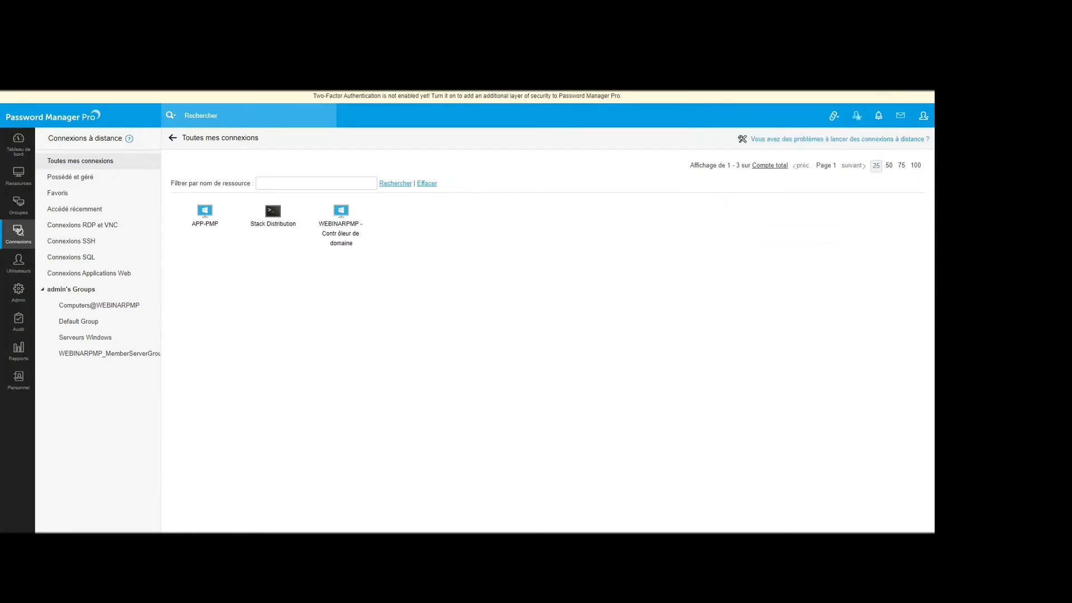
left_click(205, 224)
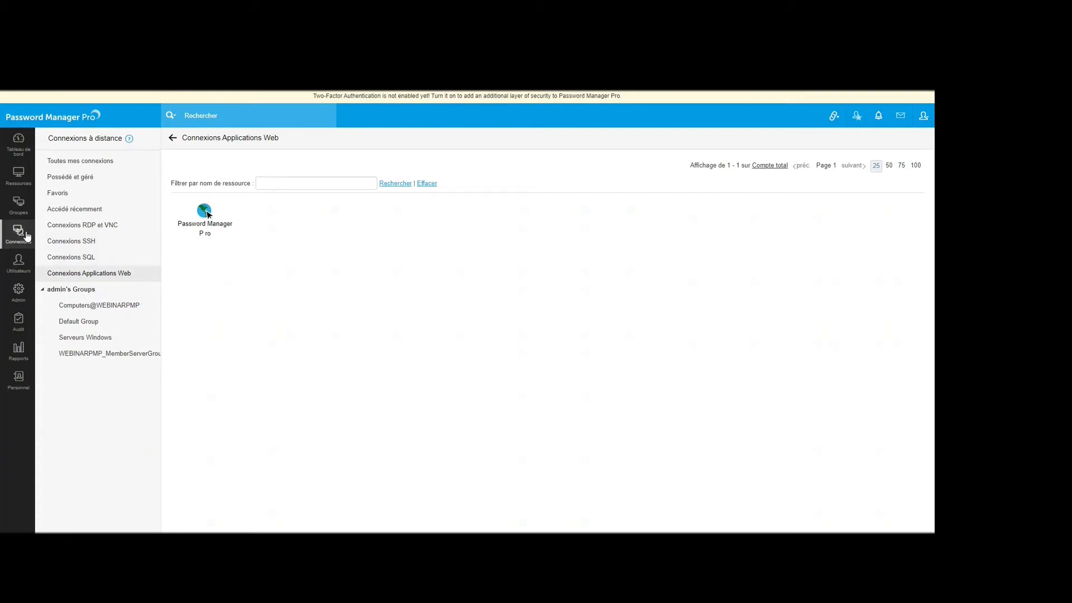
- Review the resource audit, active privileged sessions and recorded connections
left_click(19, 325)
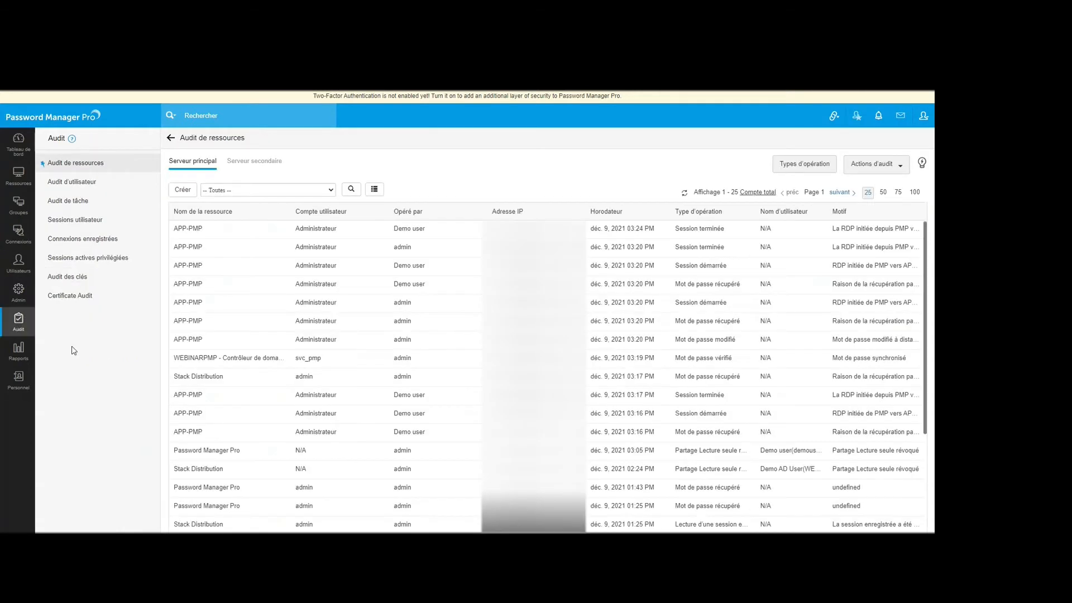
left_click(93, 243)
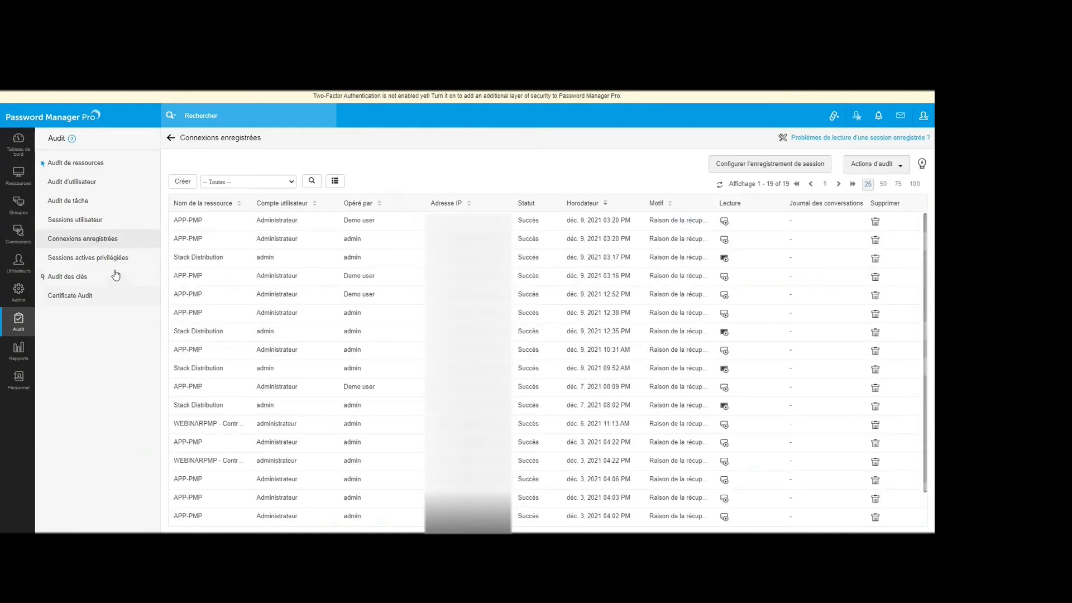
left_click(110, 261)
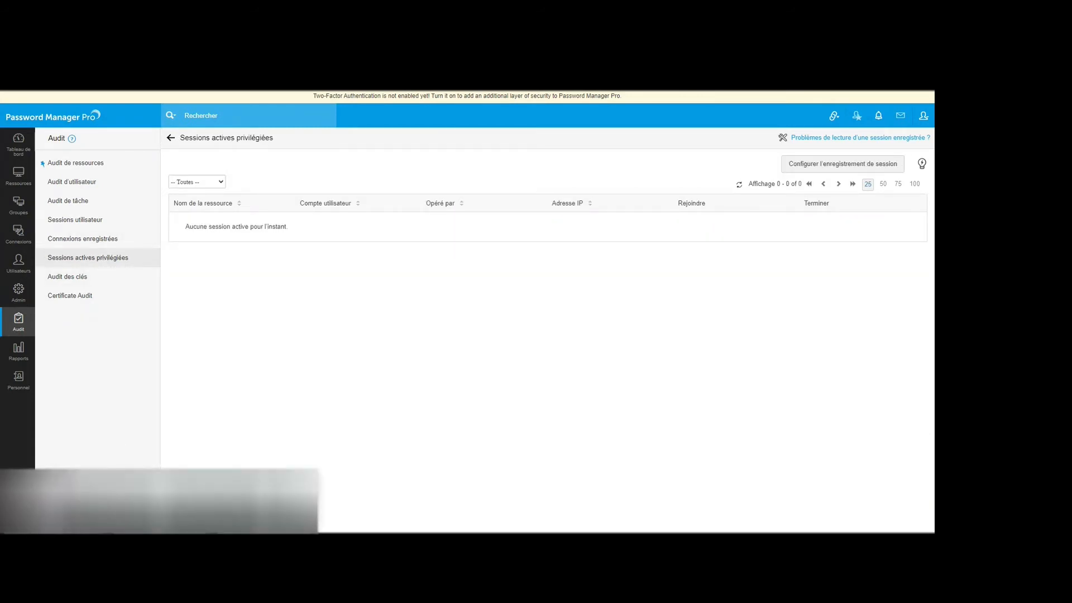
left_click(102, 240)
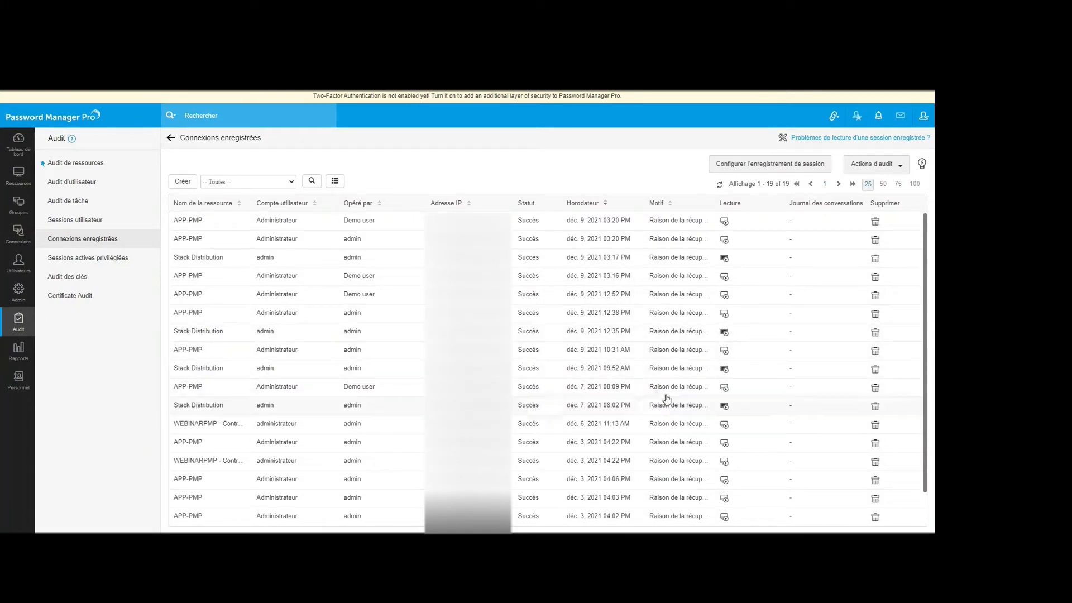
- Play back the recorded APP-PMP session from 10:31 AM and the Stack Distribution session from 03:17 PM, and exit the player
left_click(724, 352)
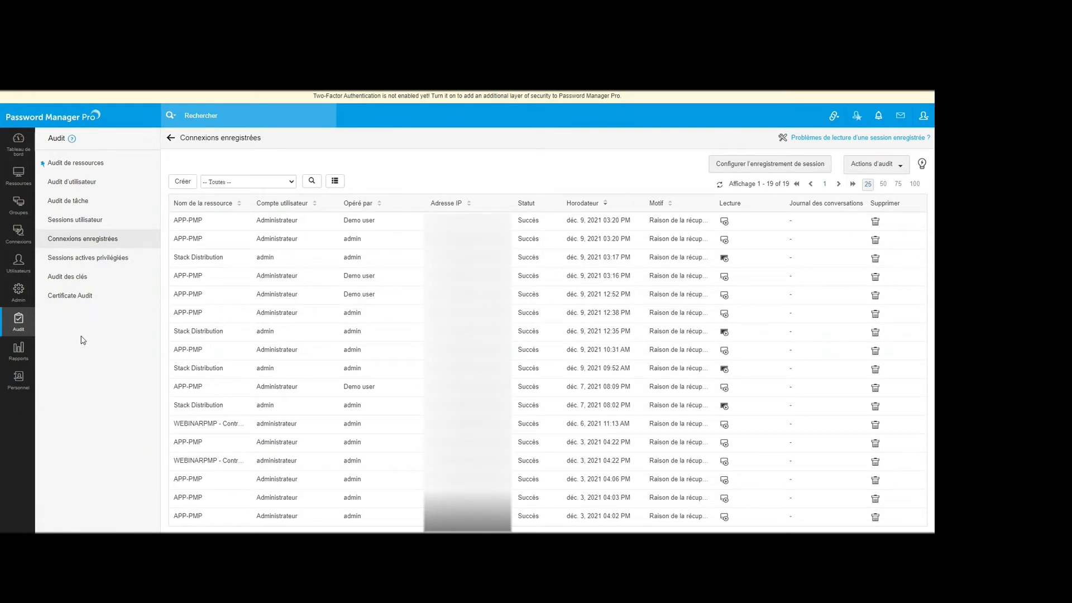
left_click(724, 258)
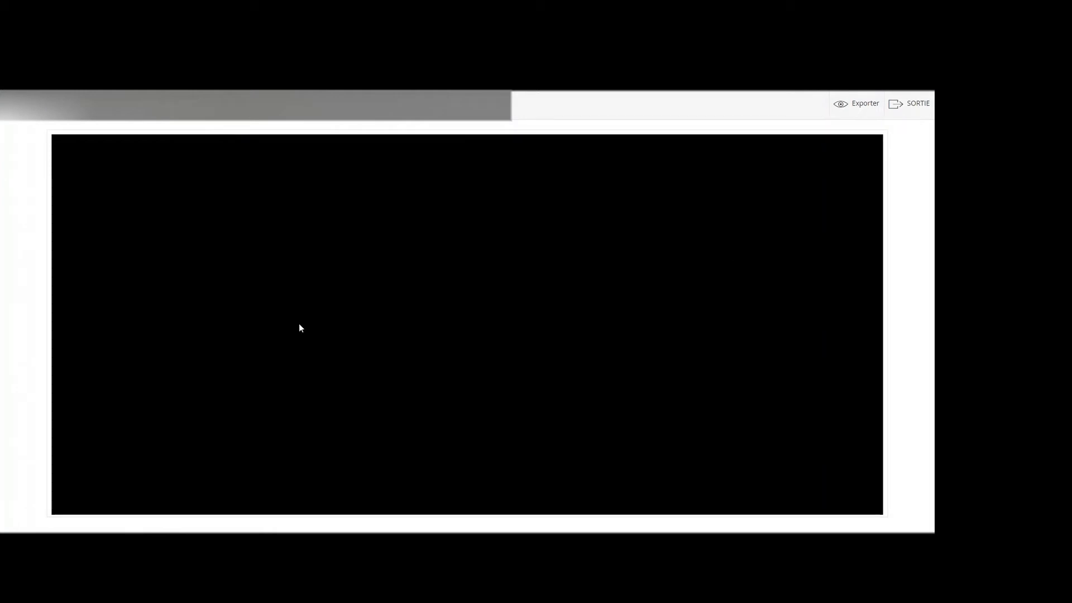
left_click(910, 108)
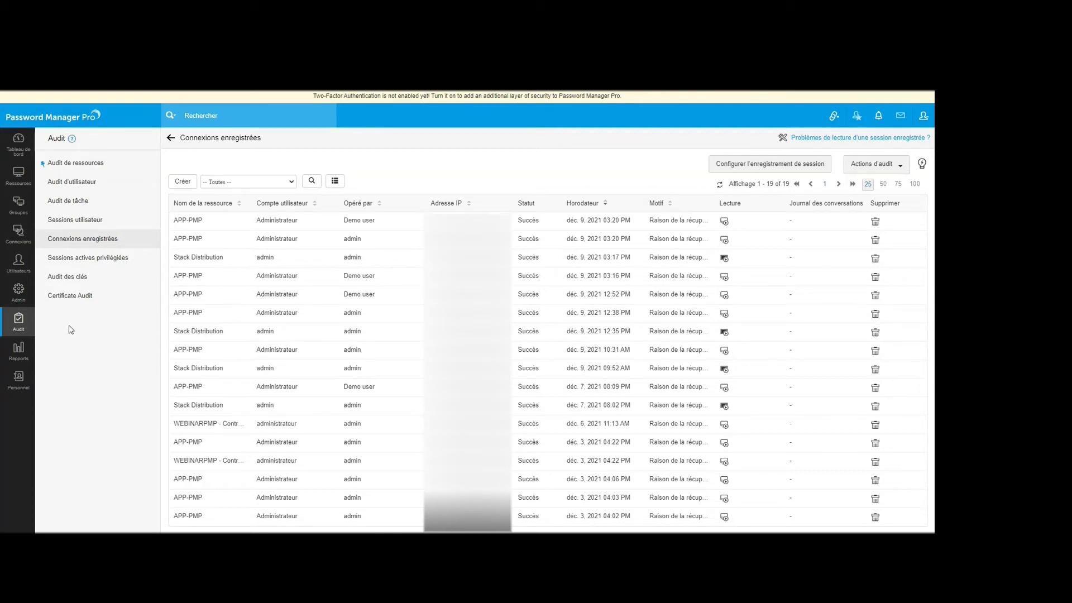
- Examine the resource groups, the member assignment of Computers@WEBINARPMP and the dynamic and static types available for adding a group
left_click(18, 176)
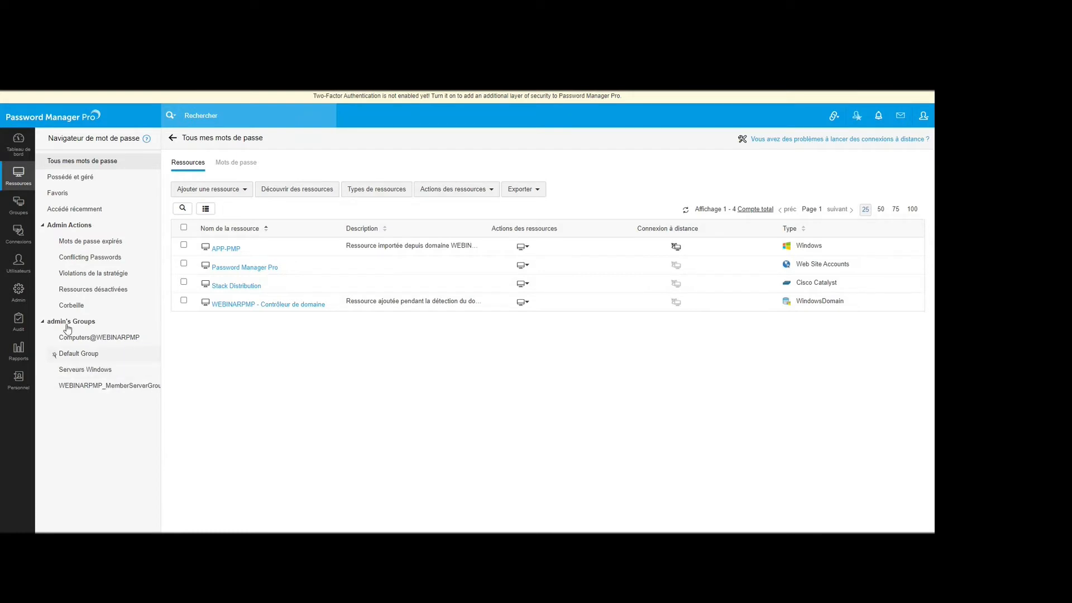
left_click(19, 211)
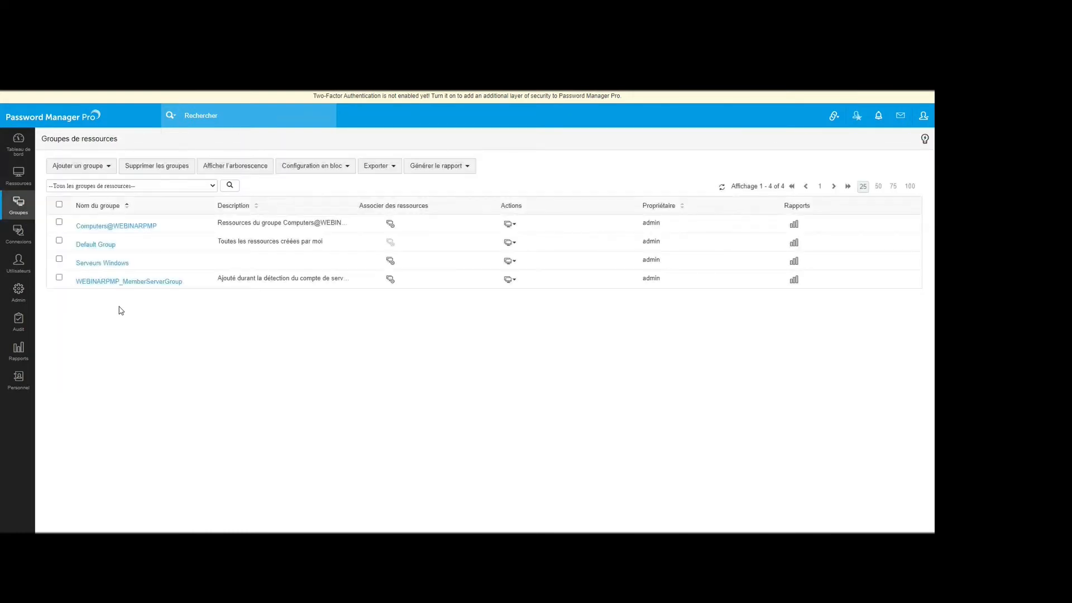
left_click(101, 173)
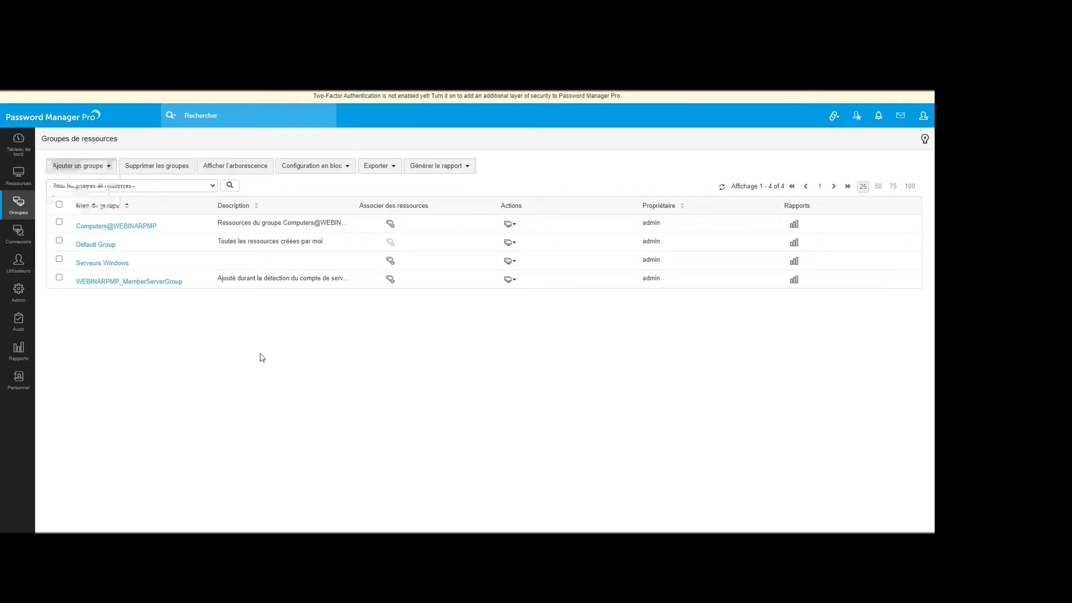
left_click(391, 223)
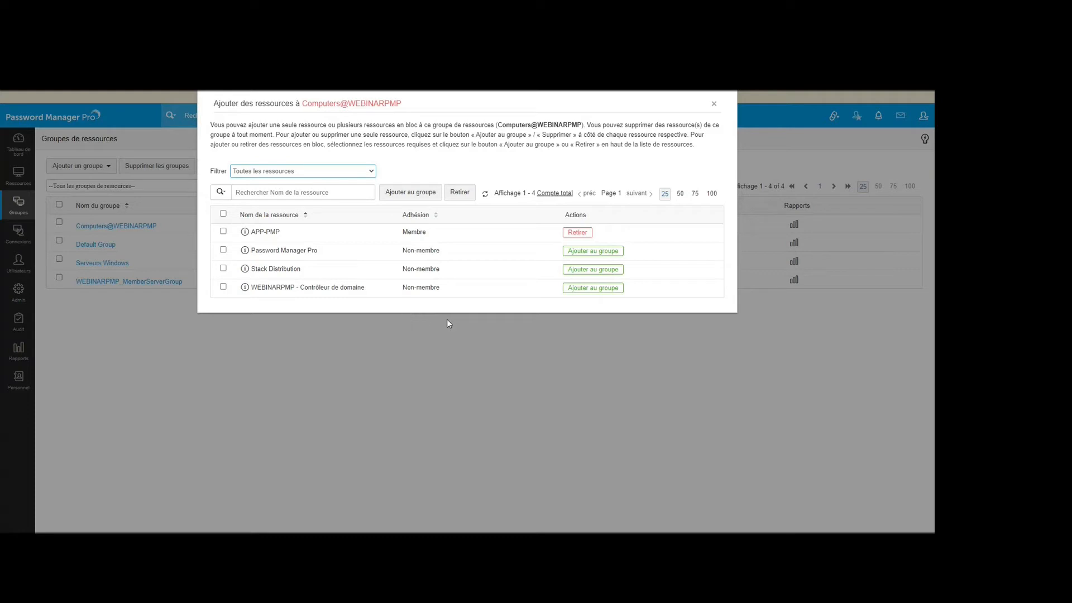
left_click(716, 106)
left_click(111, 168)
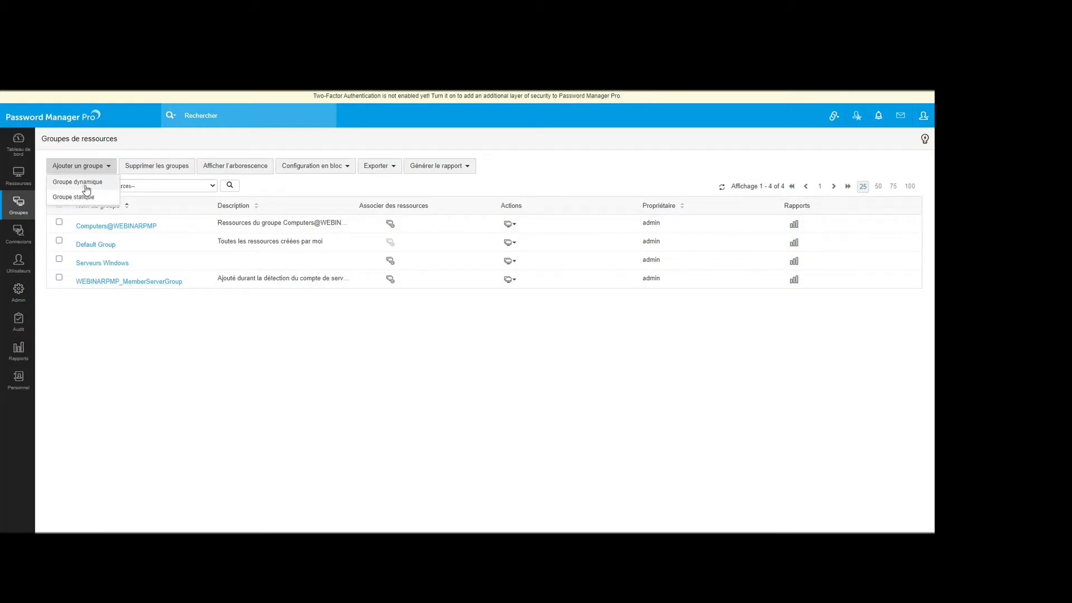
- Preview the resources matching the Serveurs Windows group's resource-type criterion, close its settings unsaved and return to the resource list
left_click(390, 261)
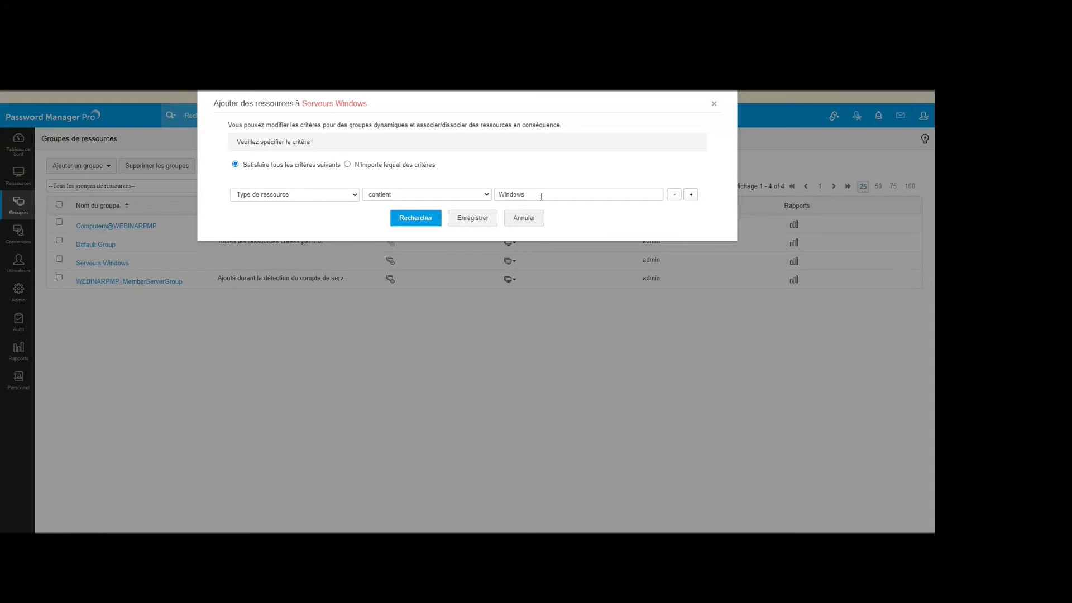
left_click(412, 220)
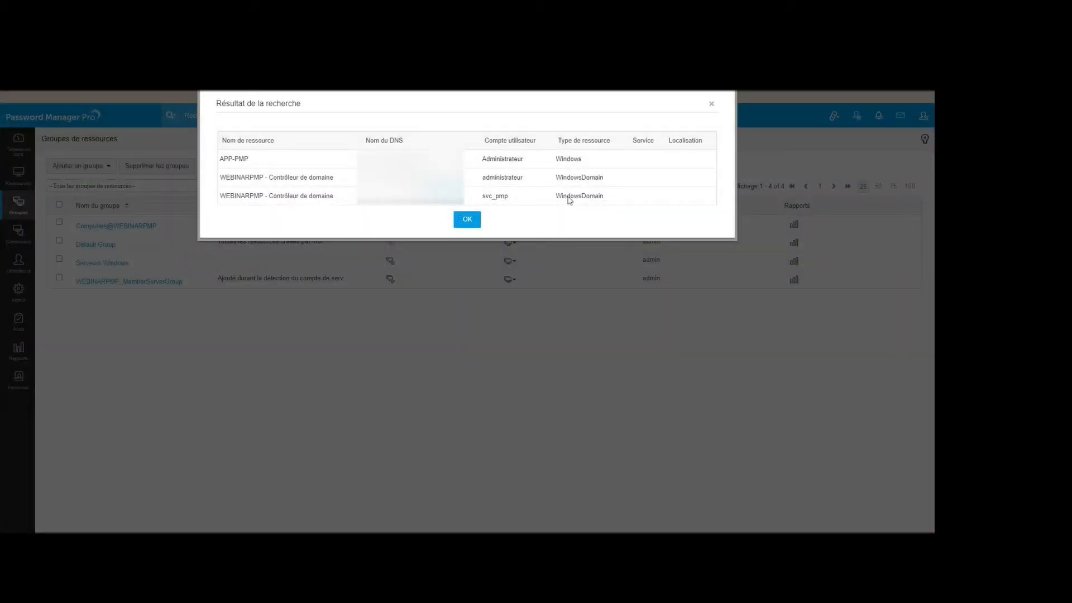
left_click(472, 222)
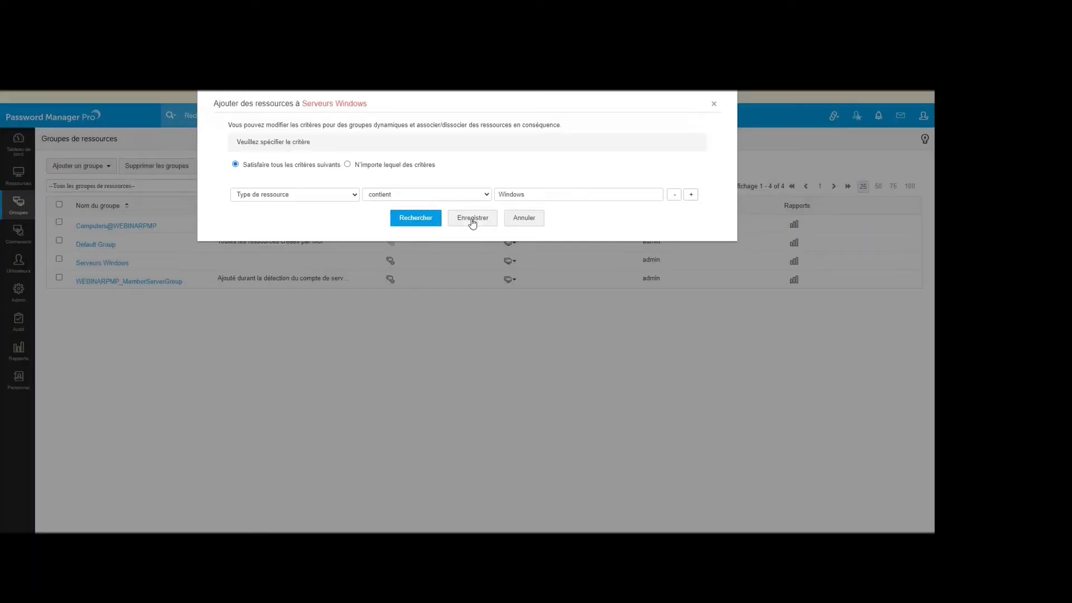
left_click(714, 105)
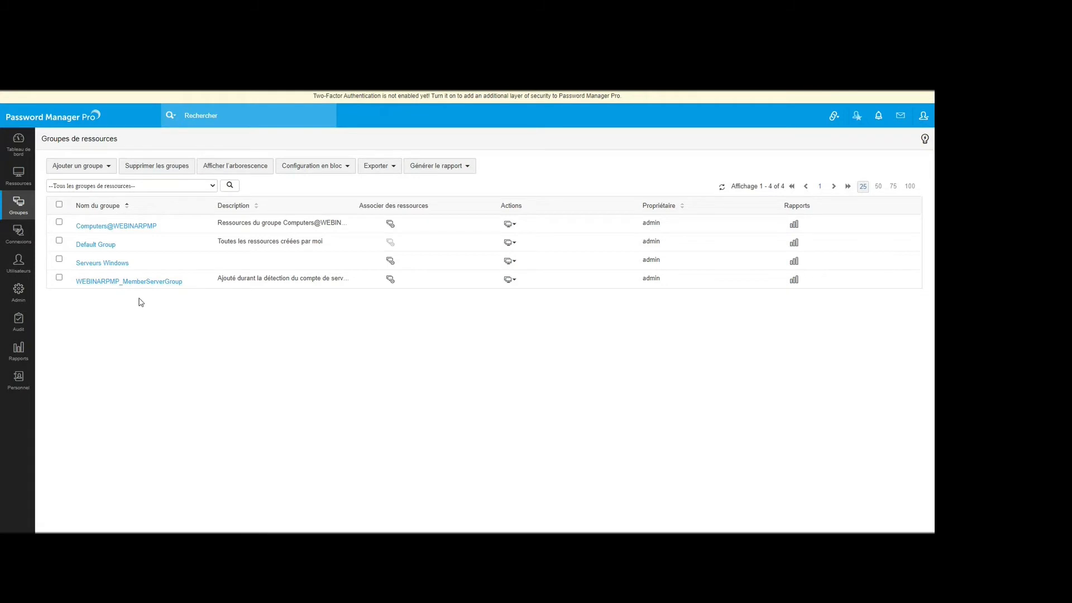
left_click(18, 174)
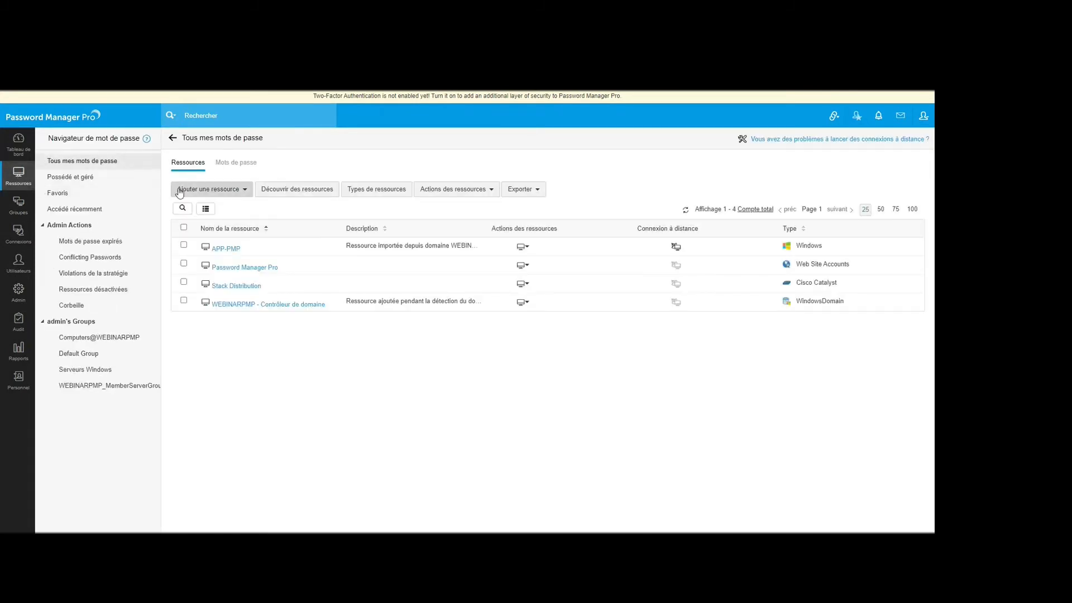
- Review the Windows resource discovery form for WEBINARPMP, the available methods for adding users, and the password dashboard
left_click(296, 188)
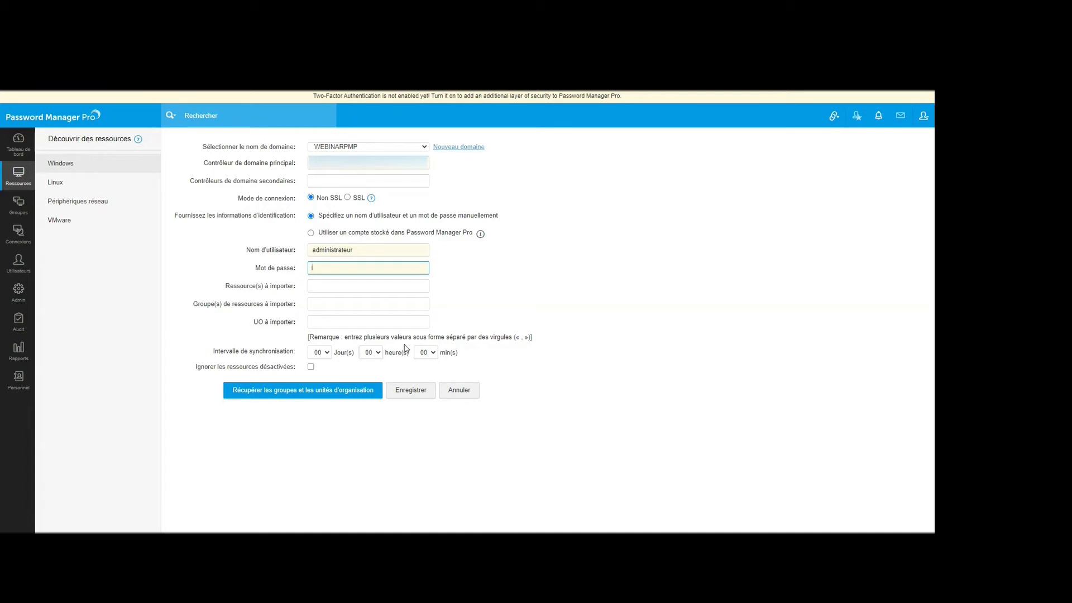
left_click(18, 263)
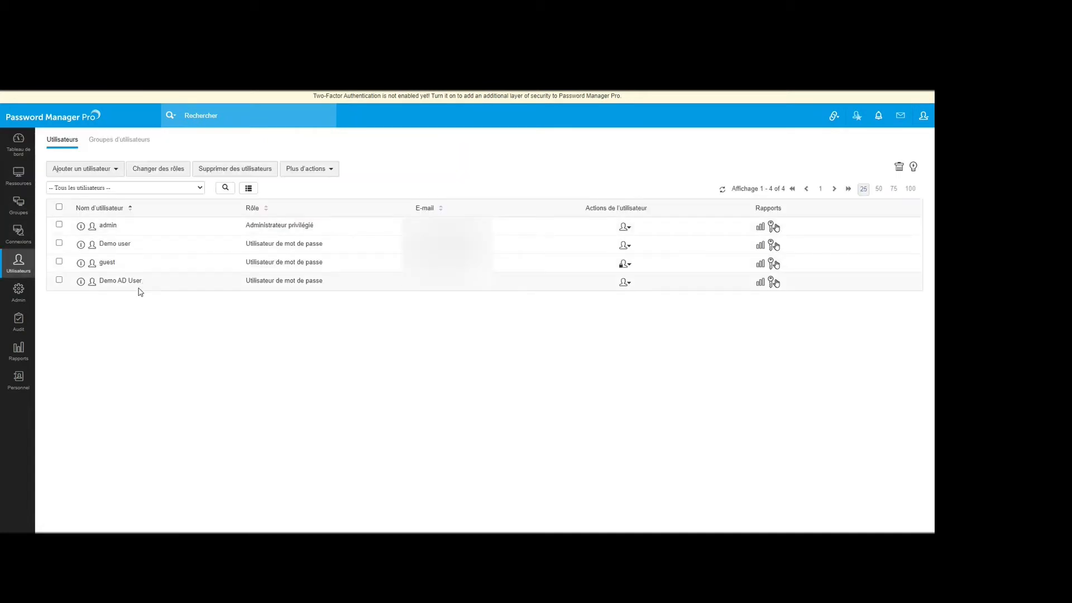
left_click(95, 167)
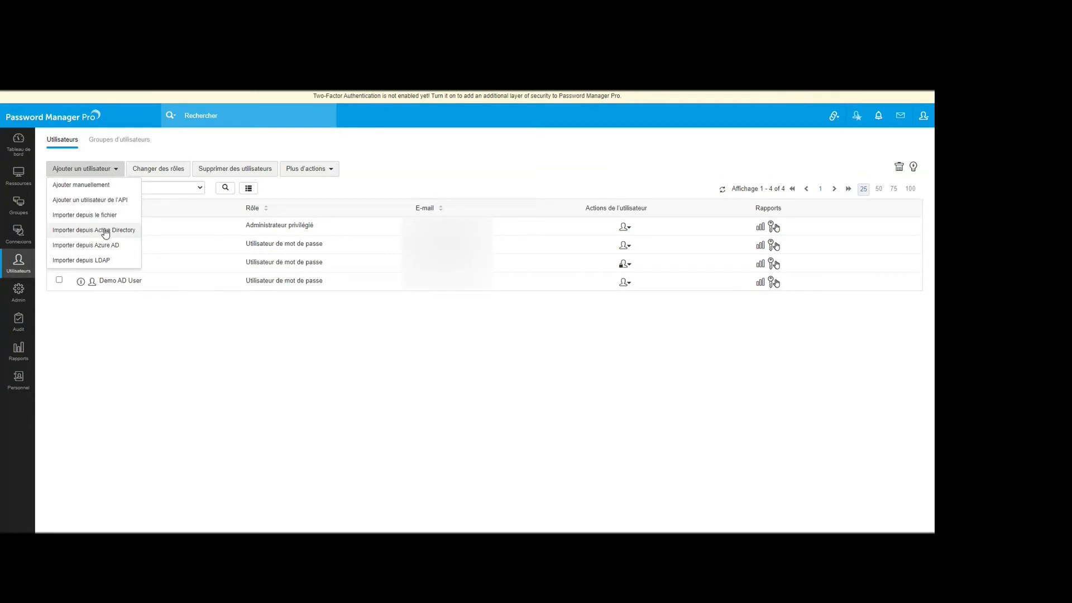
left_click(130, 324)
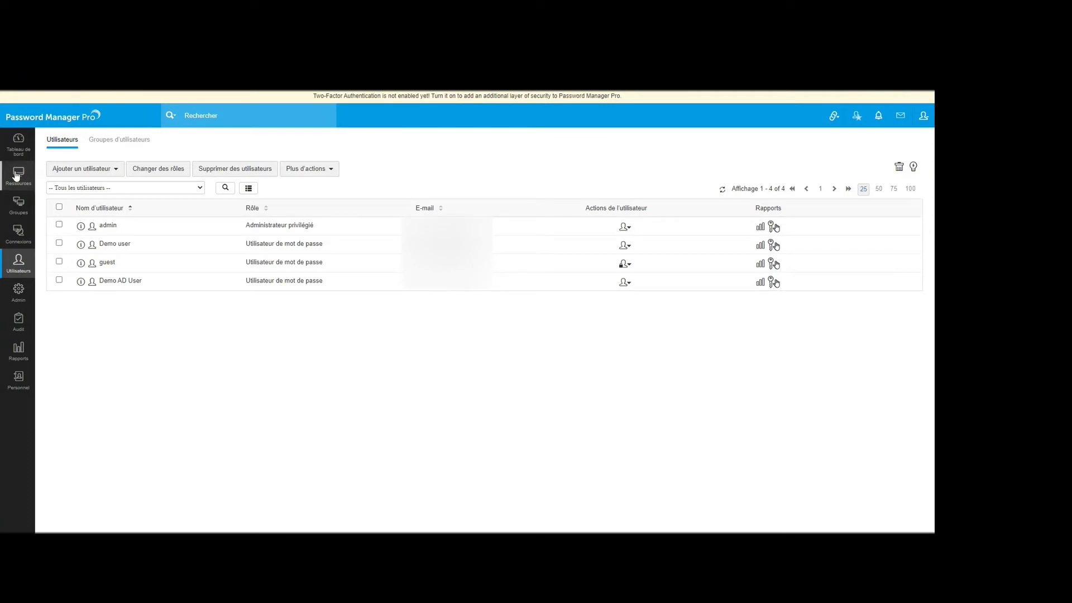
left_click(18, 143)
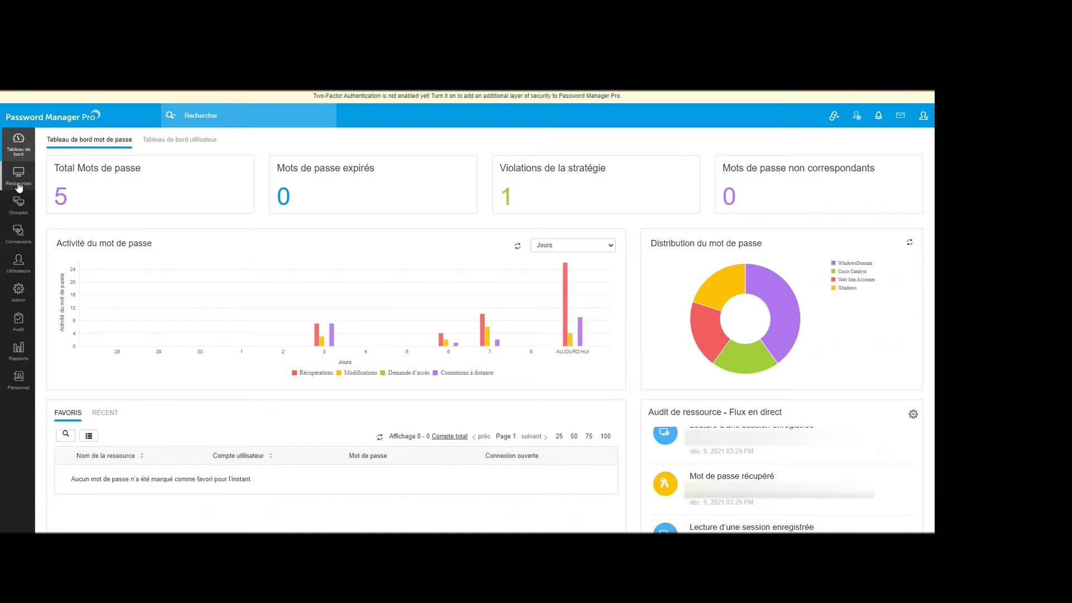
- Open the Webinar PMP password policy and examine its range, character set and word usage rules
left_click(18, 290)
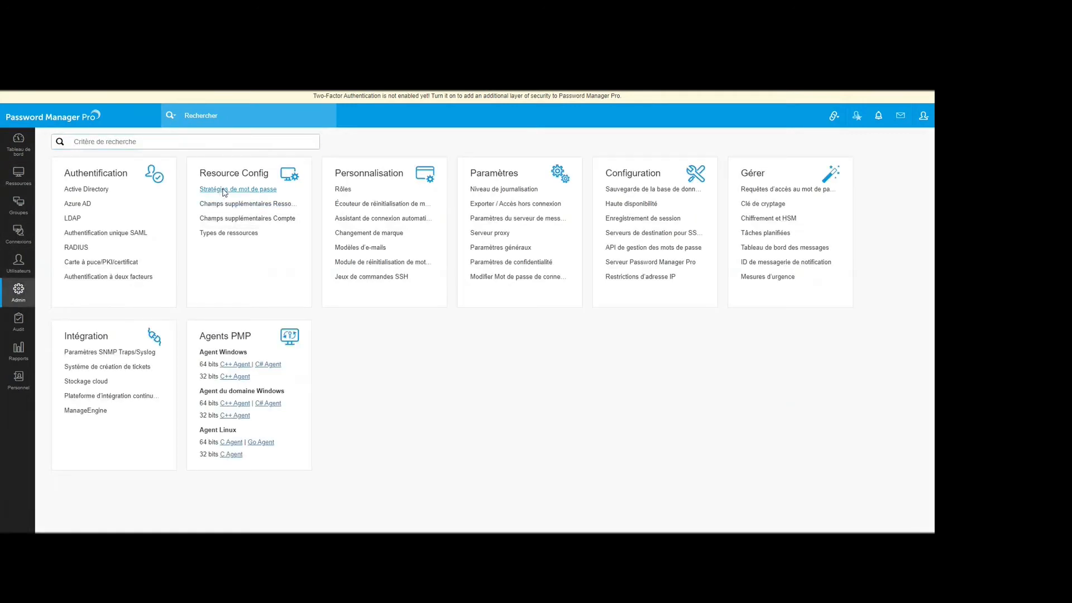
left_click(224, 191)
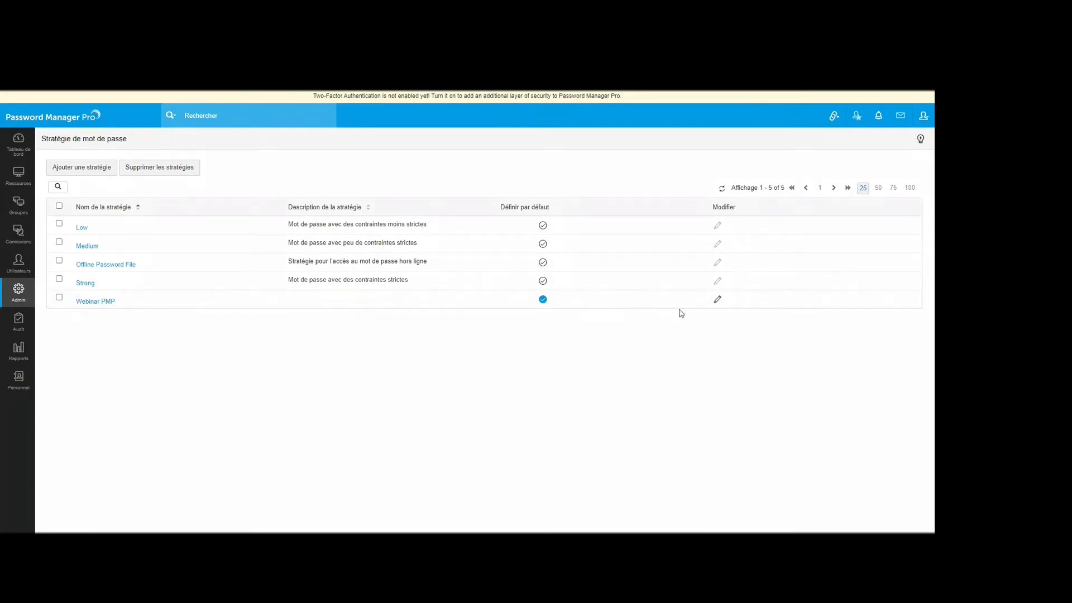
left_click(716, 301)
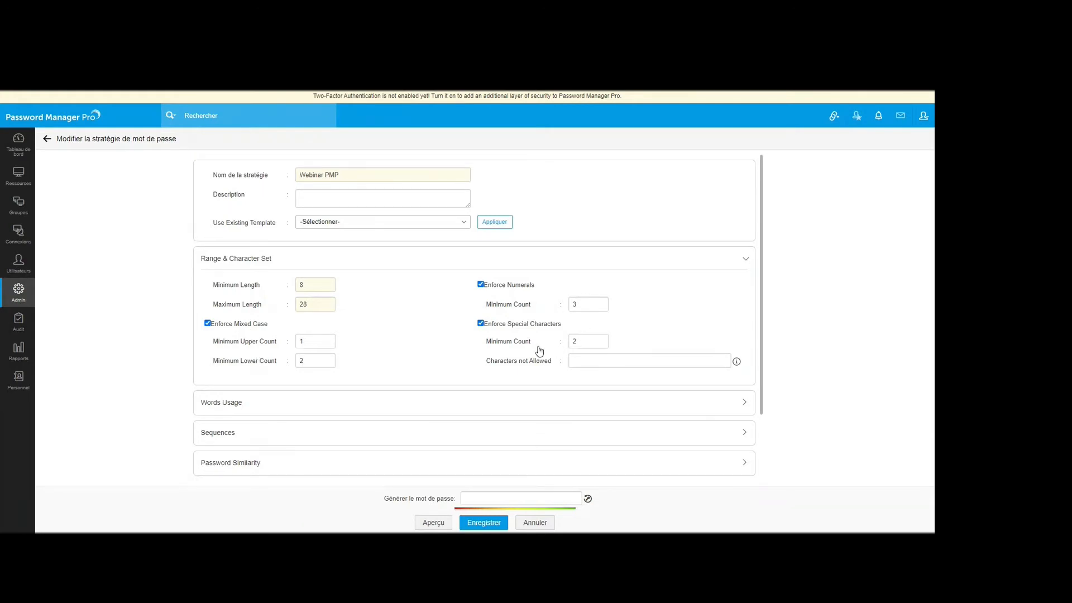
left_click(275, 406)
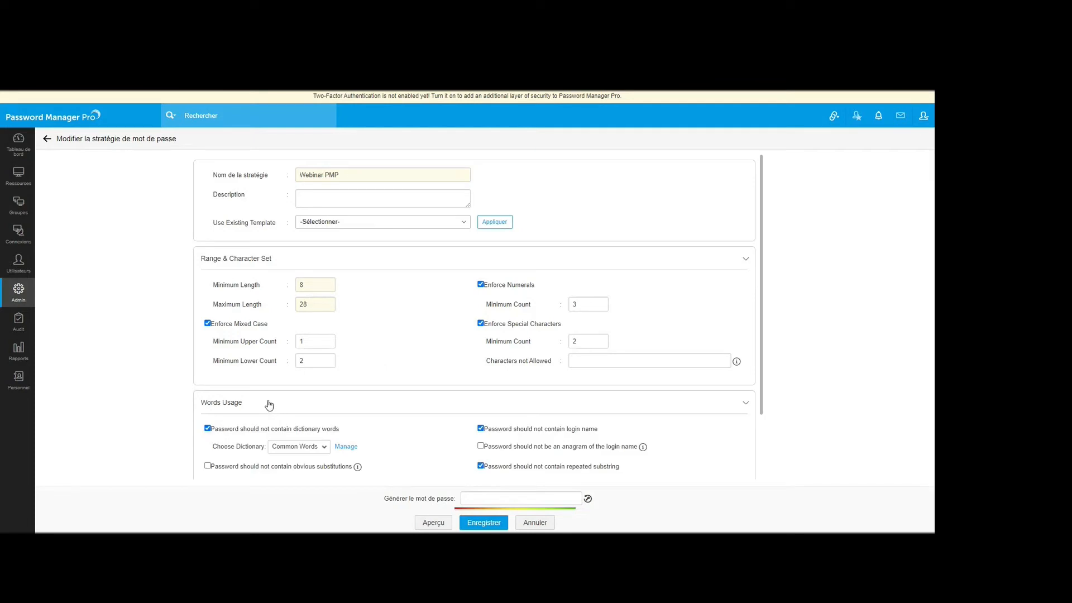
scroll(274, 406, "down", 3)
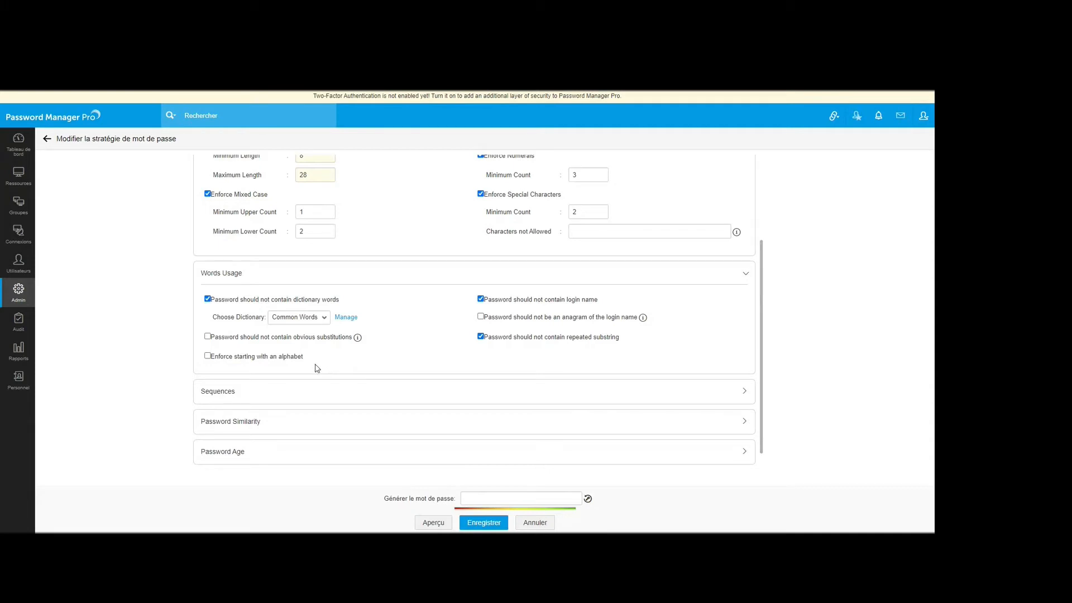
- Examine the Webinar PMP policy's sequence, password similarity and password age rules, and return to the policy list without saving
left_click(260, 392)
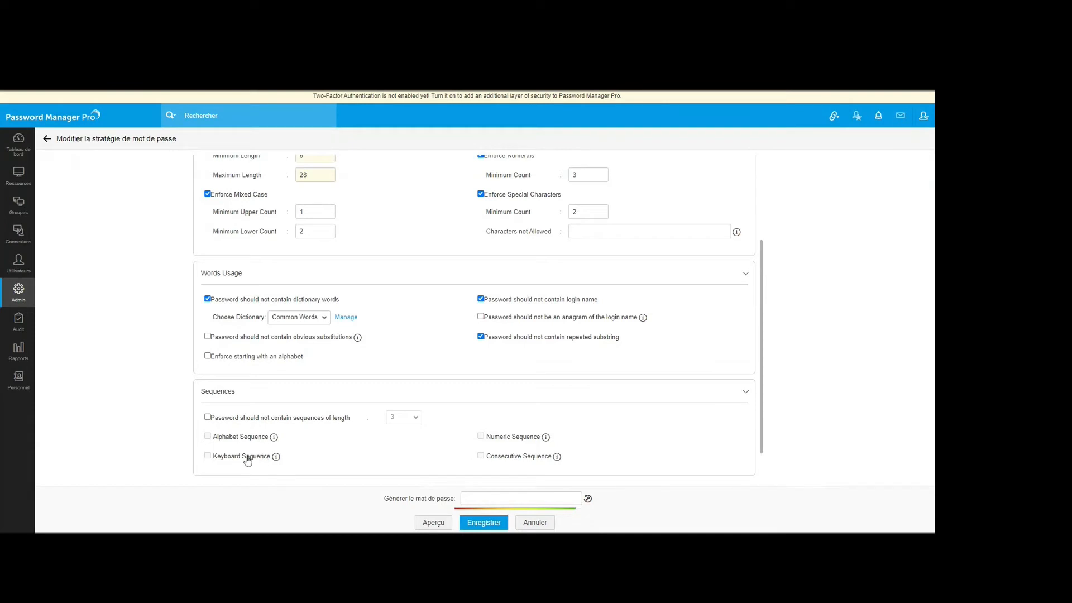
scroll(325, 456, "down", 2)
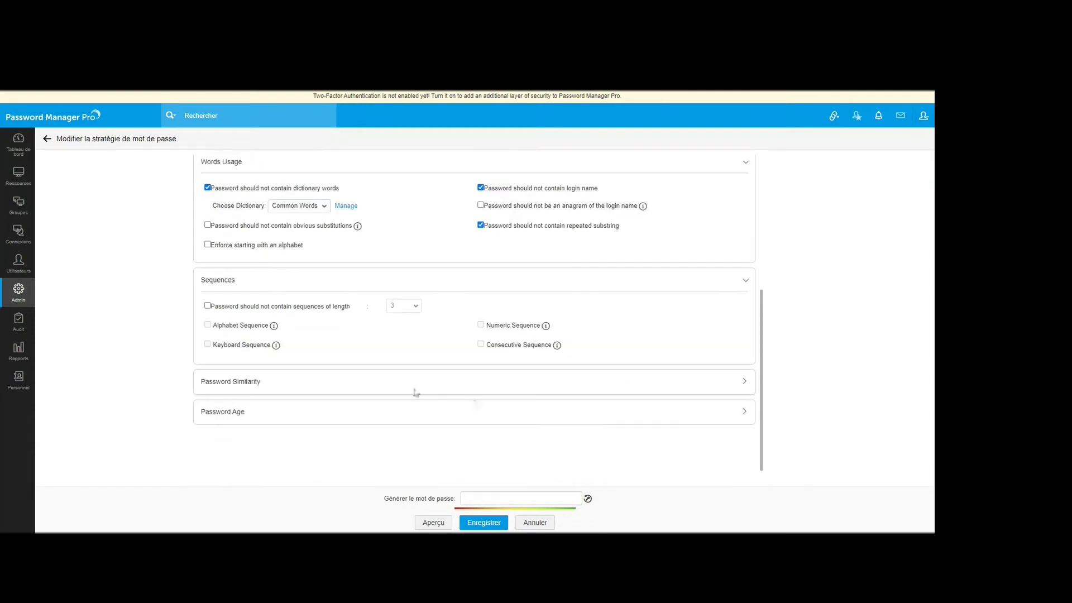
left_click(382, 388)
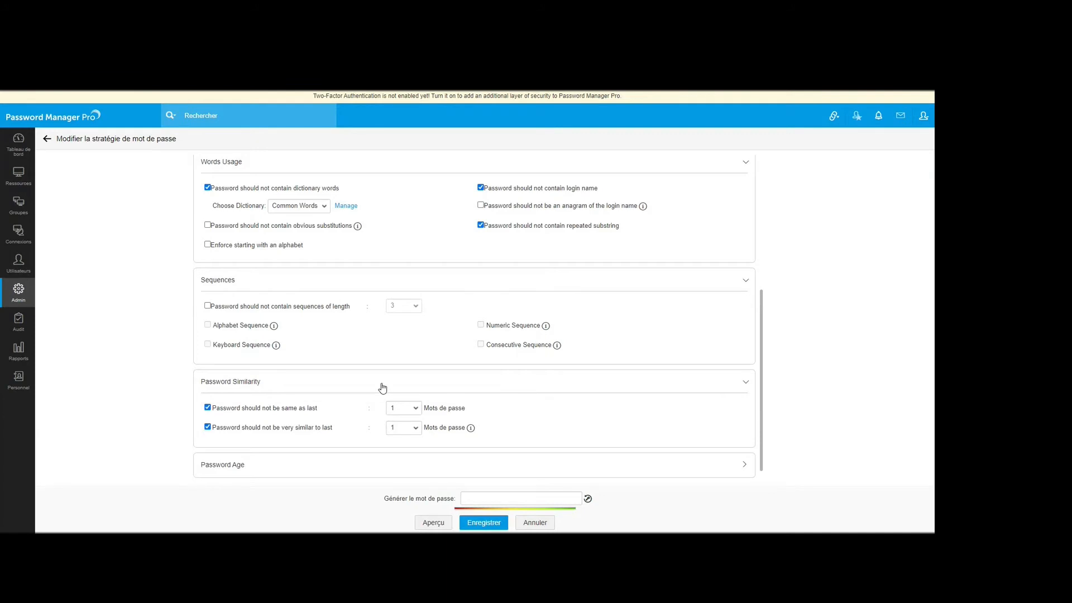
left_click(382, 465)
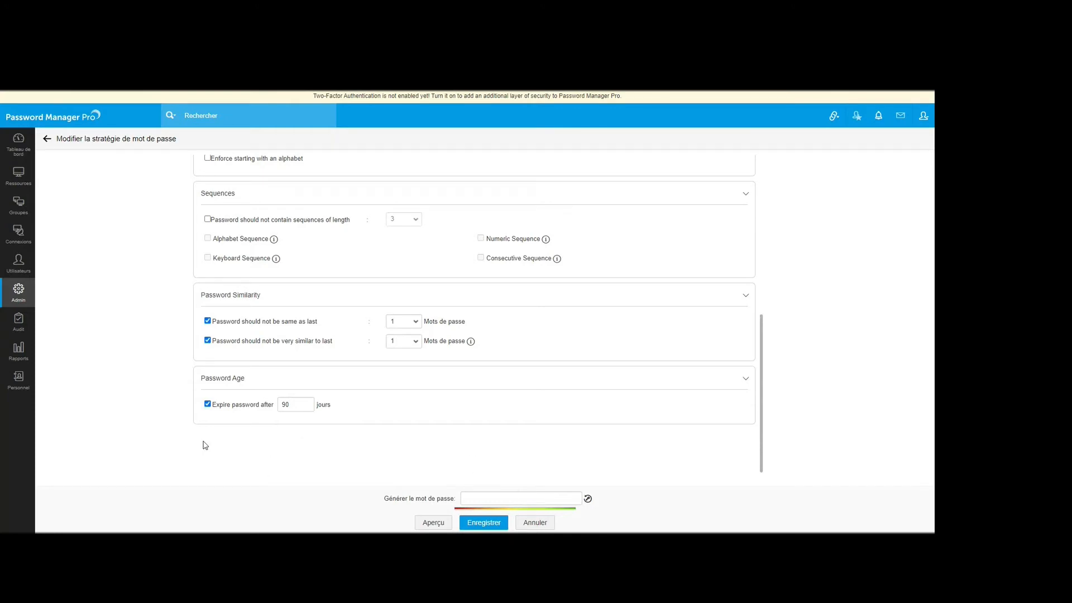
scroll(266, 401, "up", 10)
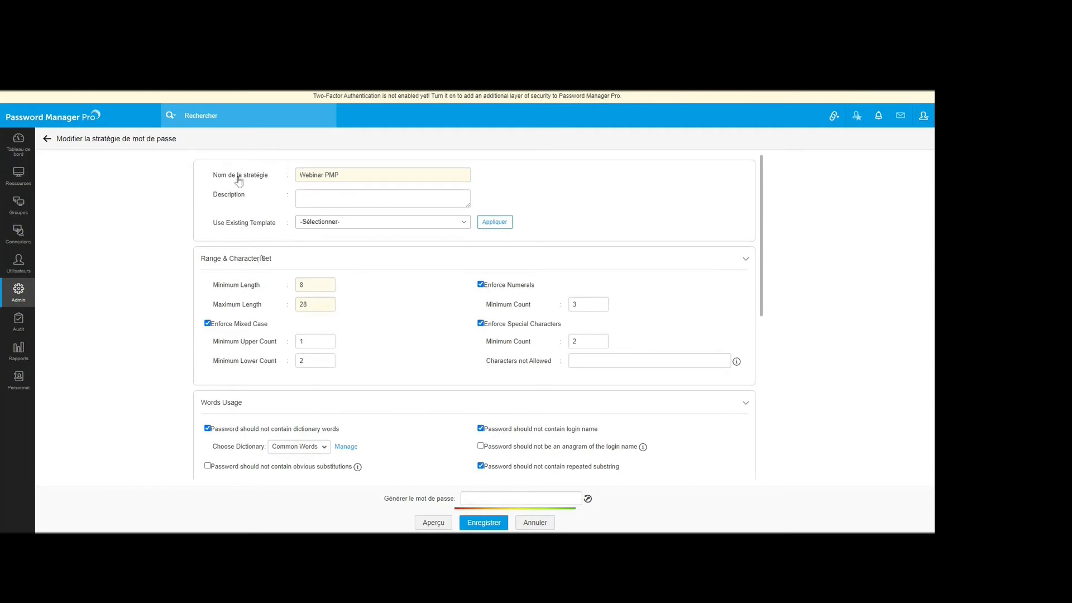
left_click(48, 140)
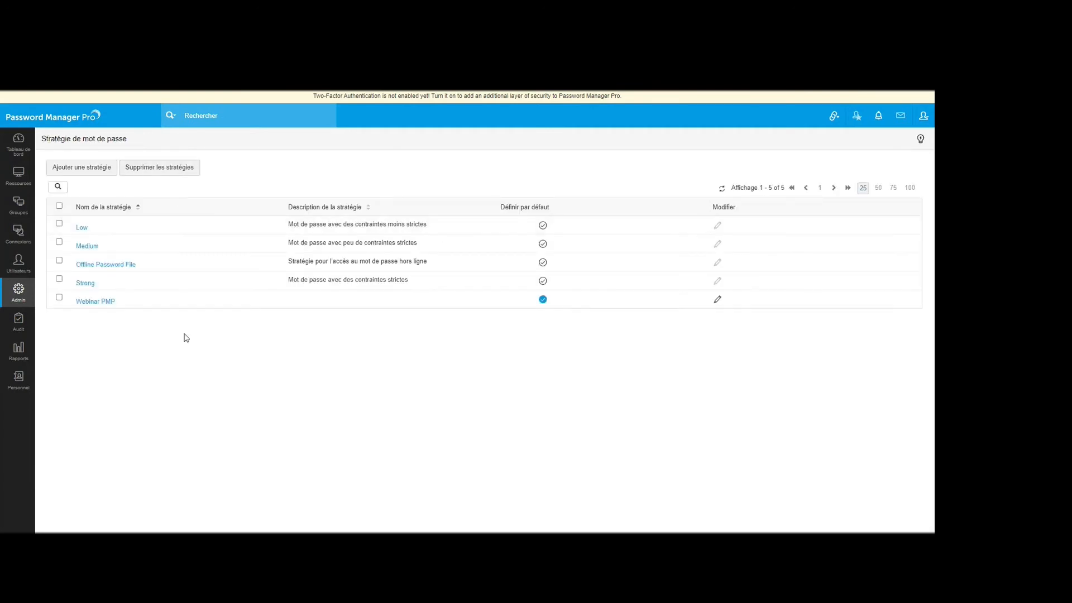
- Examine the password policy choices in the APP-PMP resource's settings, keep Webinar PMP selected and close without saving
left_click(19, 174)
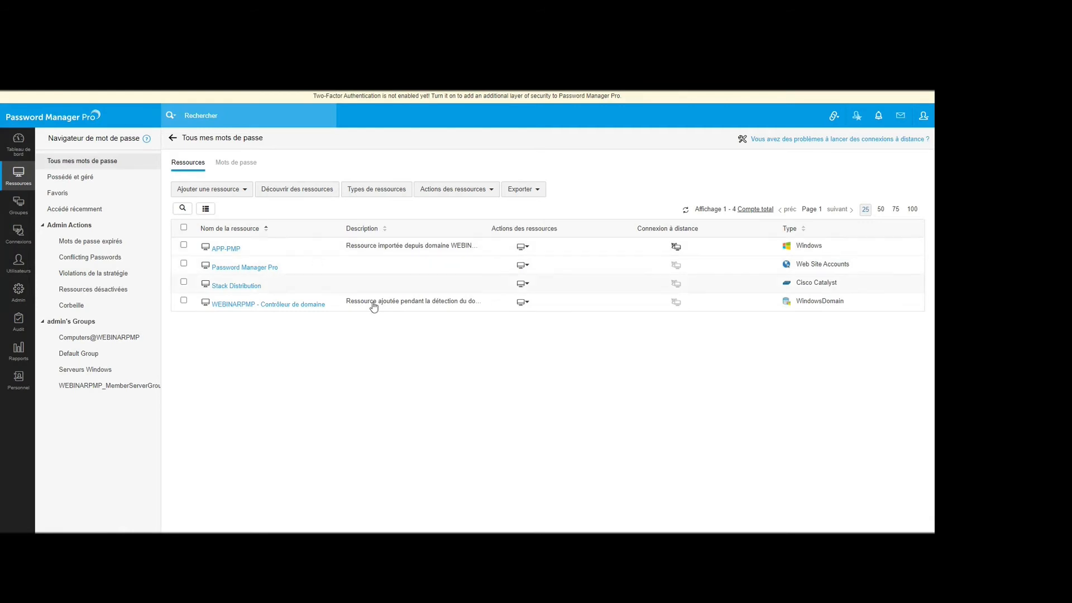
left_click(525, 247)
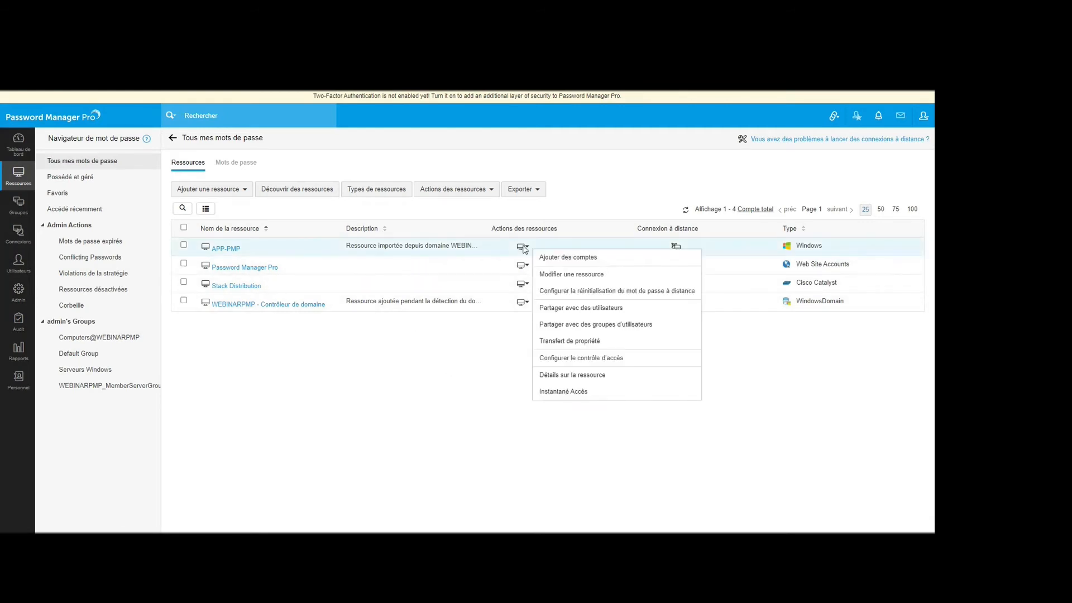
left_click(568, 274)
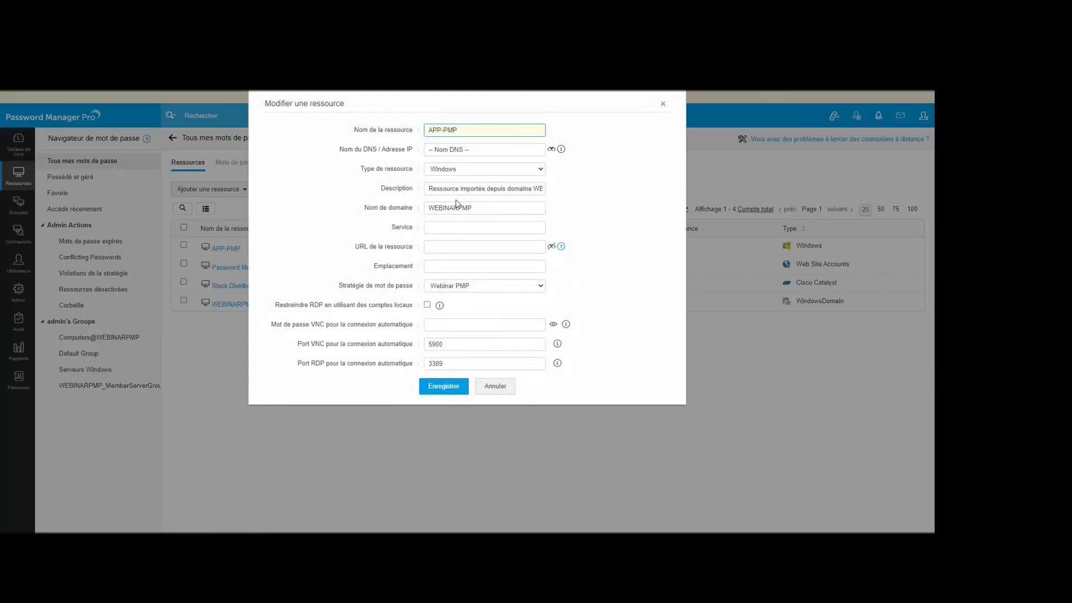
left_click(460, 287)
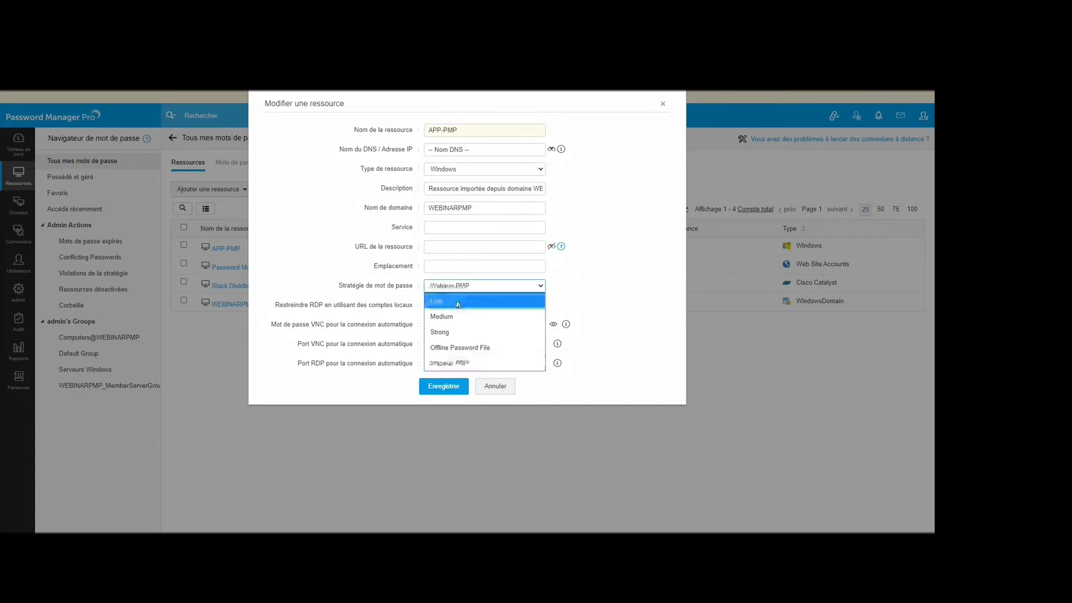
left_click(473, 365)
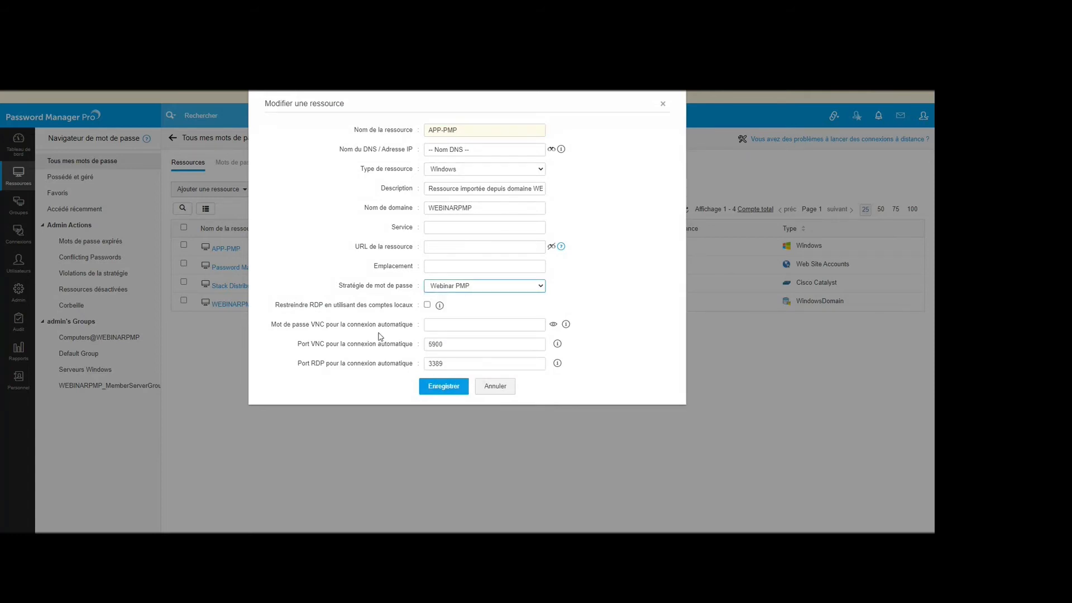
left_click(663, 104)
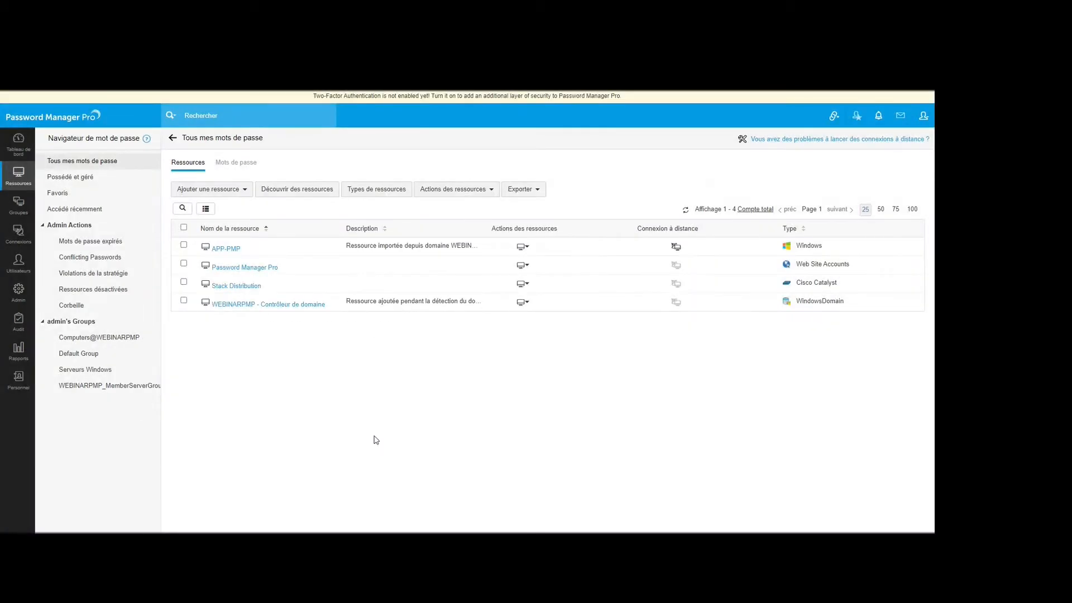
- Examine the password policy choices for APP-PMP's Administrateur account, keep Webinar PMP, cancel the edit and close the account details
left_click(230, 250)
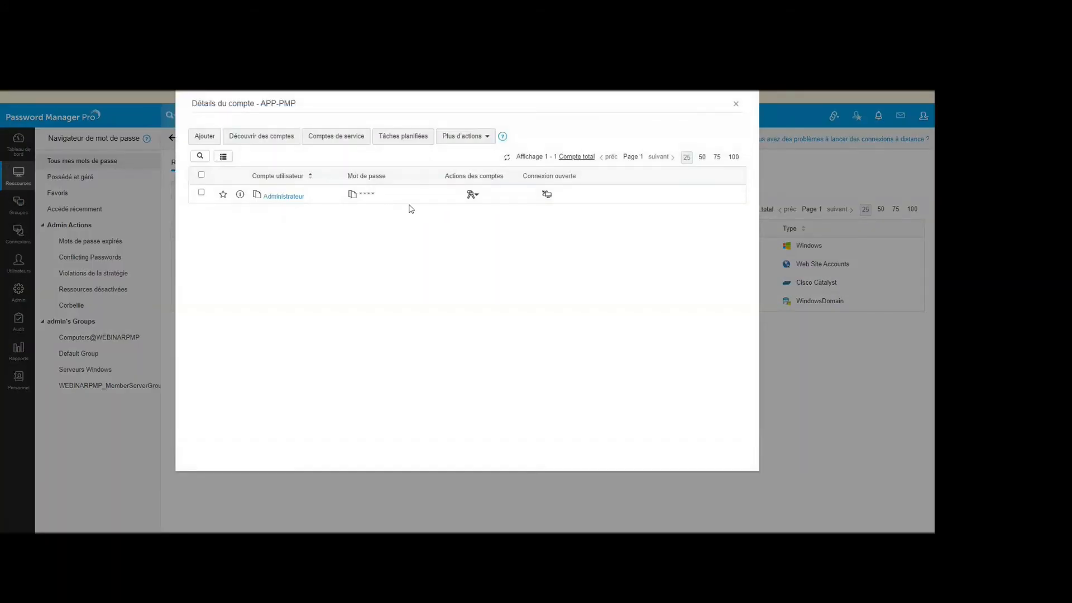
left_click(470, 196)
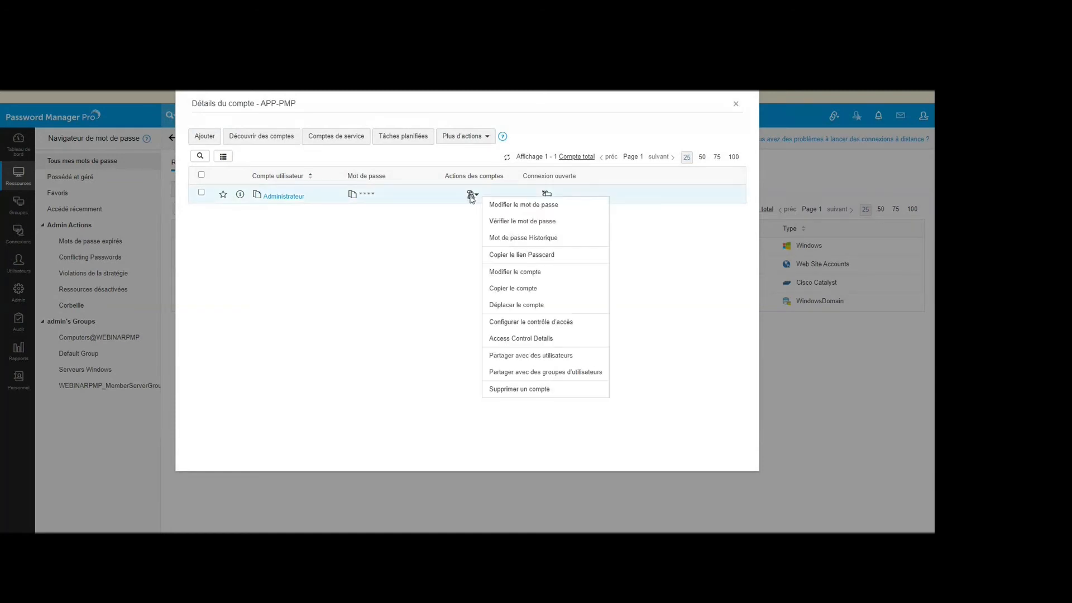
left_click(514, 273)
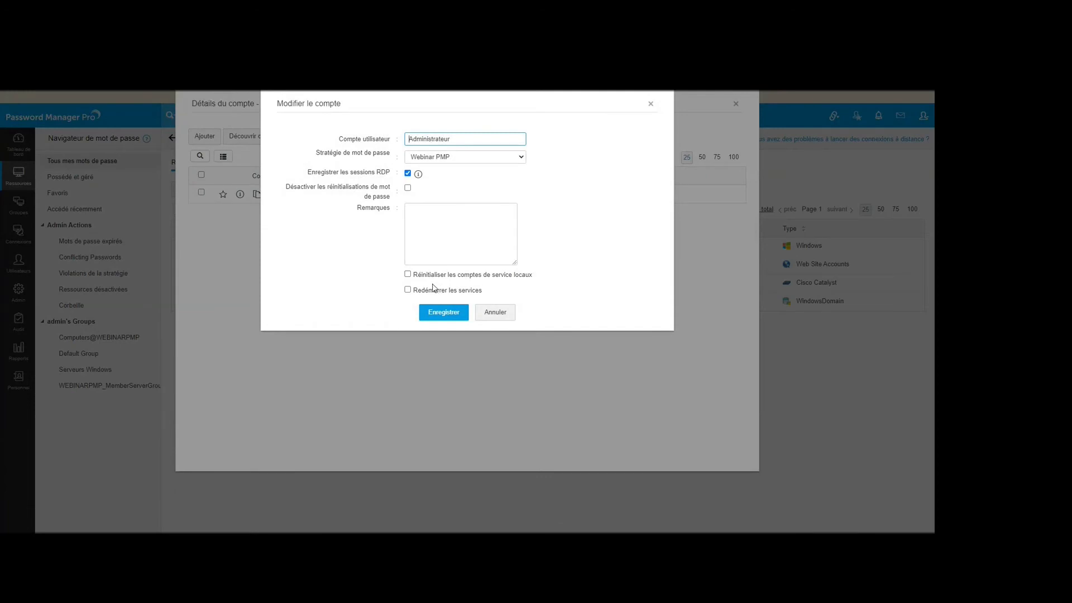
left_click(441, 157)
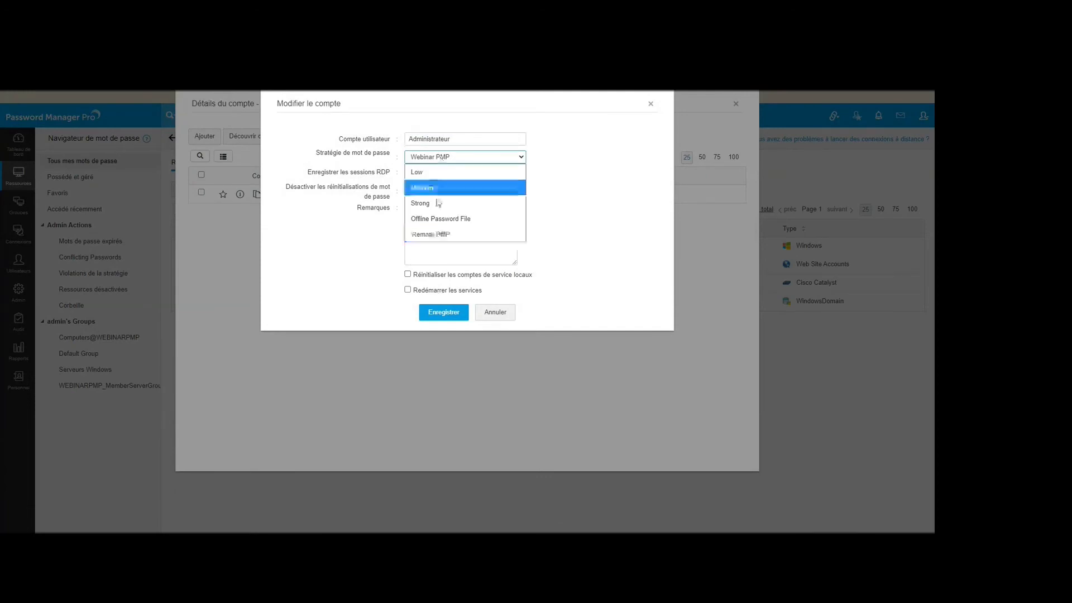
left_click(433, 233)
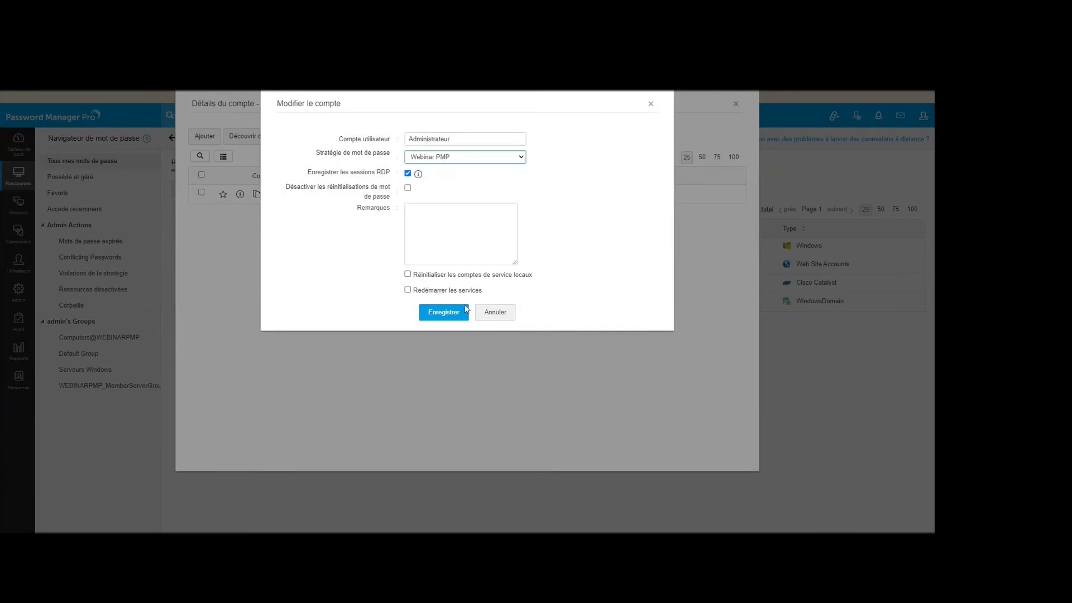
left_click(492, 314)
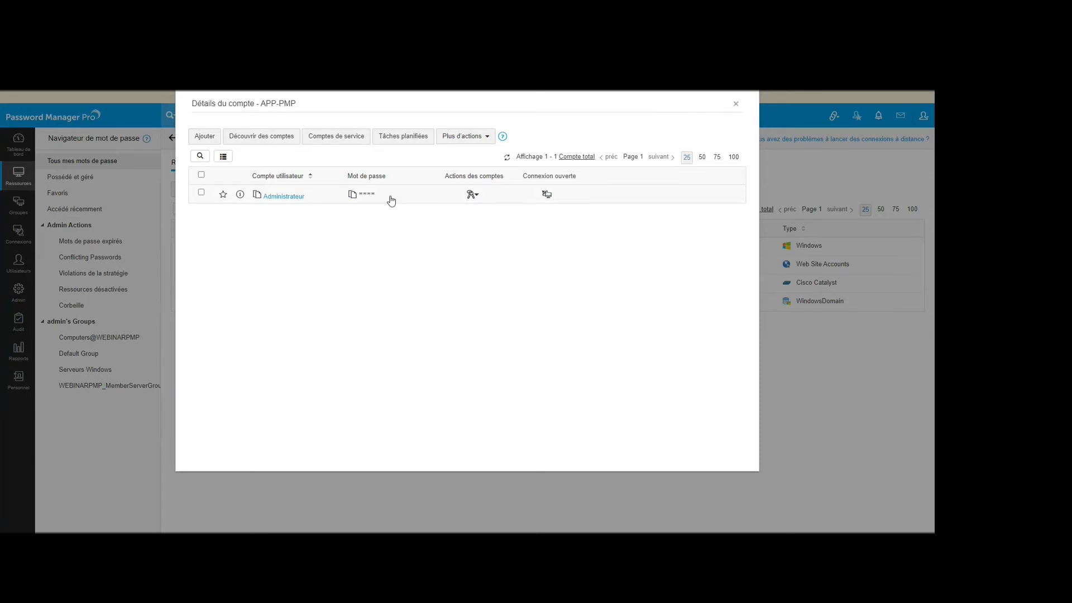
left_click(736, 106)
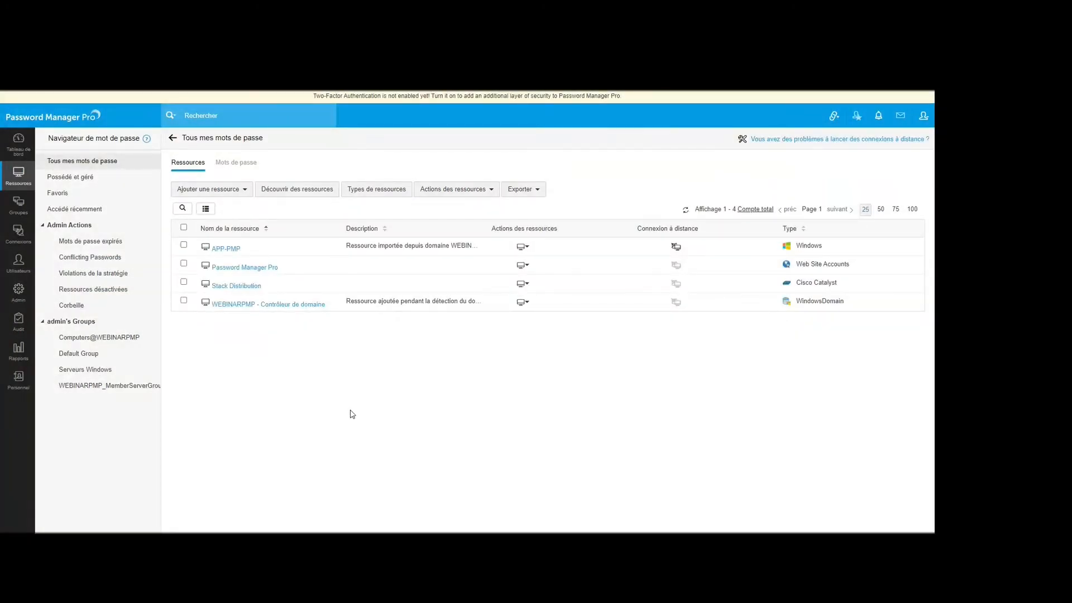
- Switch to the restricted user's Password Manager Pro window, inspect the APP-PMP account's password access and close the account details
mouse_move(92, 544)
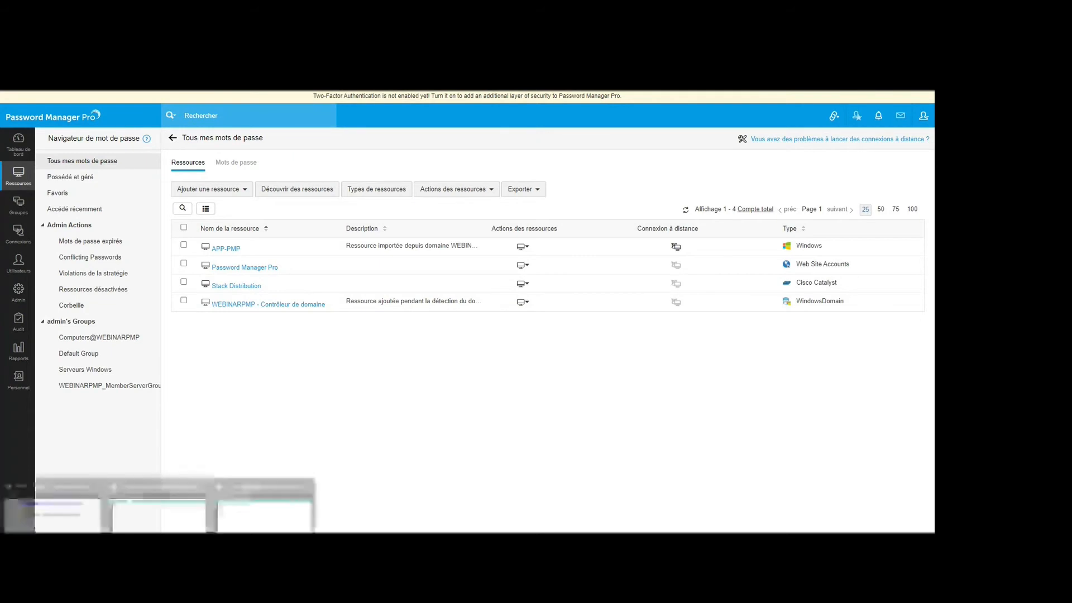
left_click(252, 511)
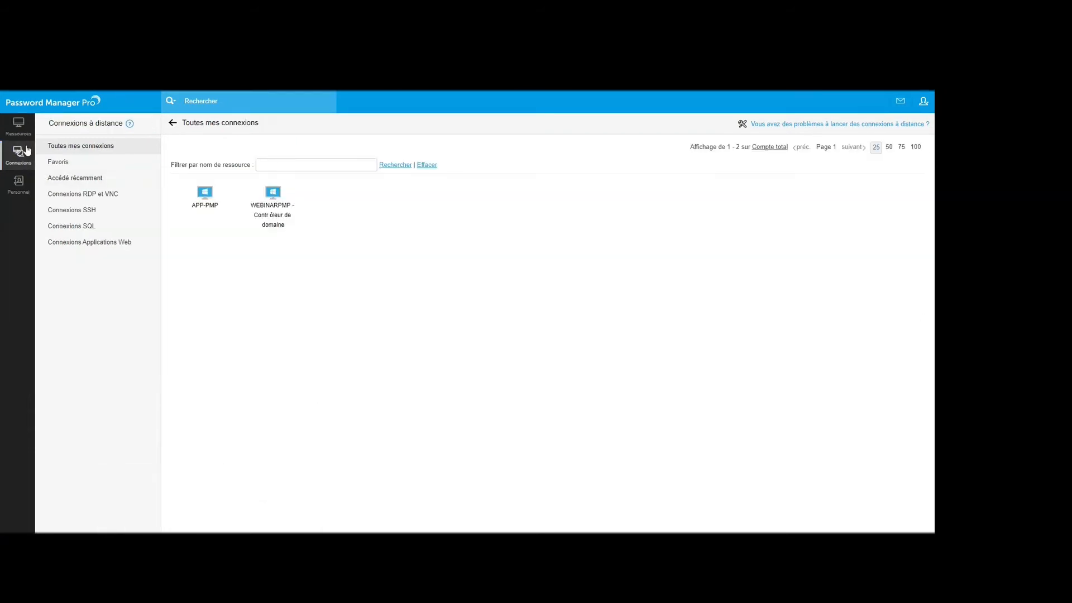
left_click(19, 125)
left_click(236, 233)
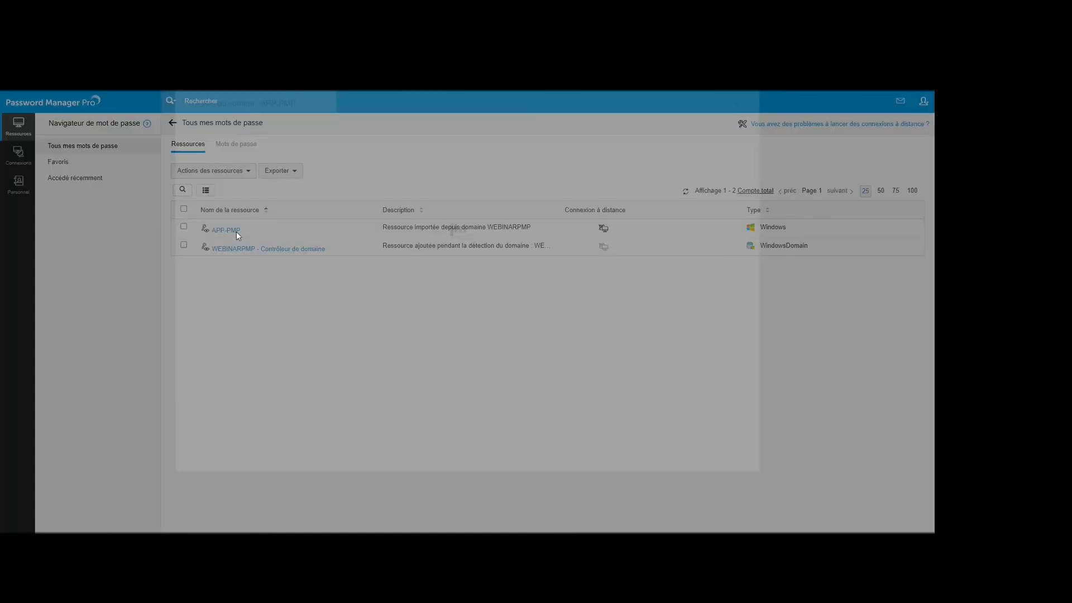
mouse_move(367, 184)
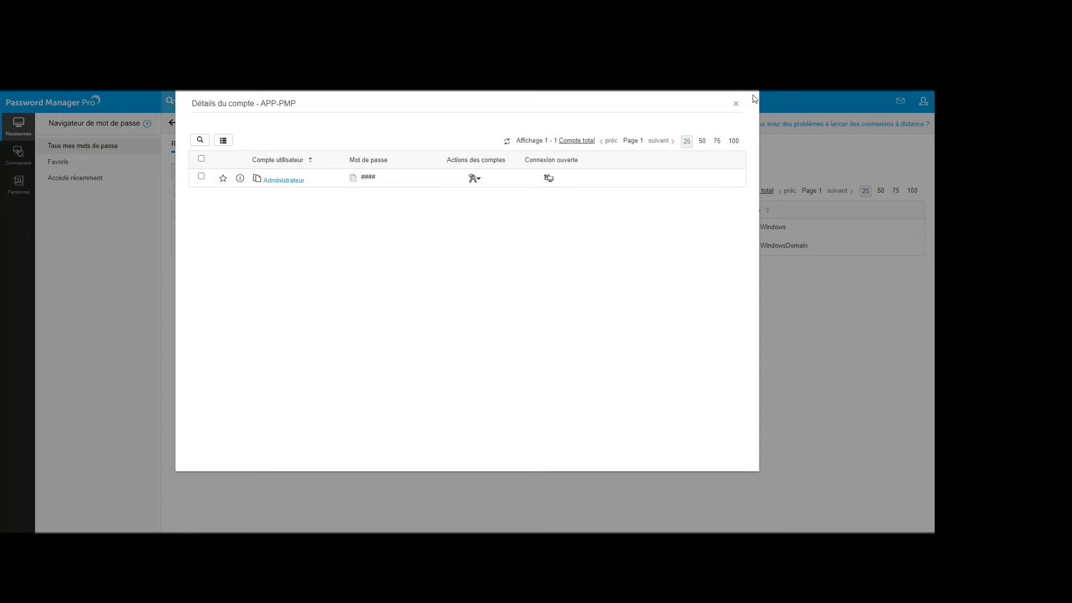
left_click(735, 104)
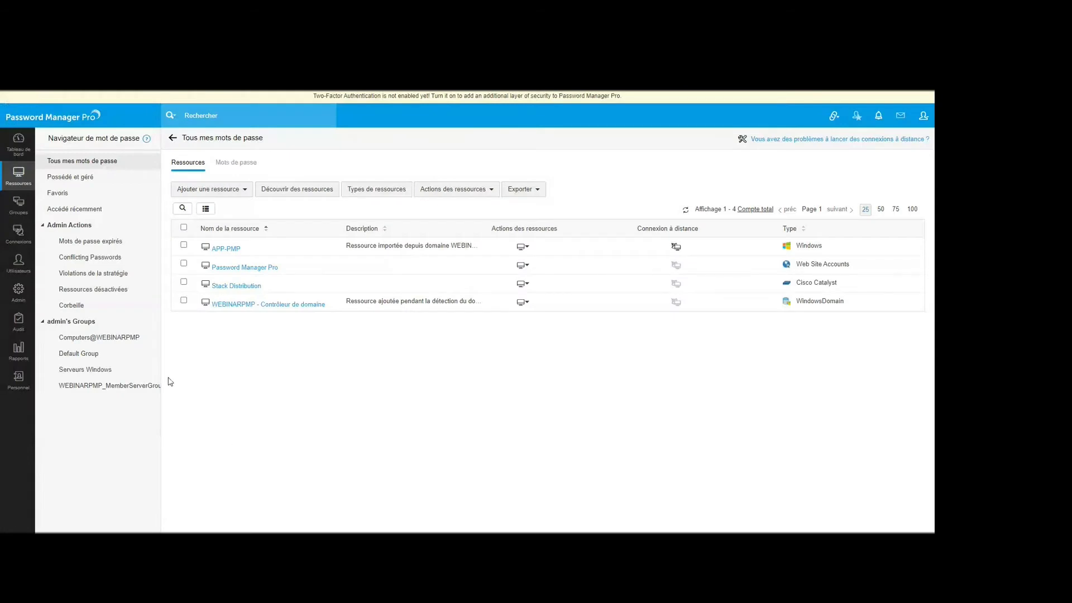
- Examine the scheduled database backup settings in the administration area and close them without saving
left_click(19, 302)
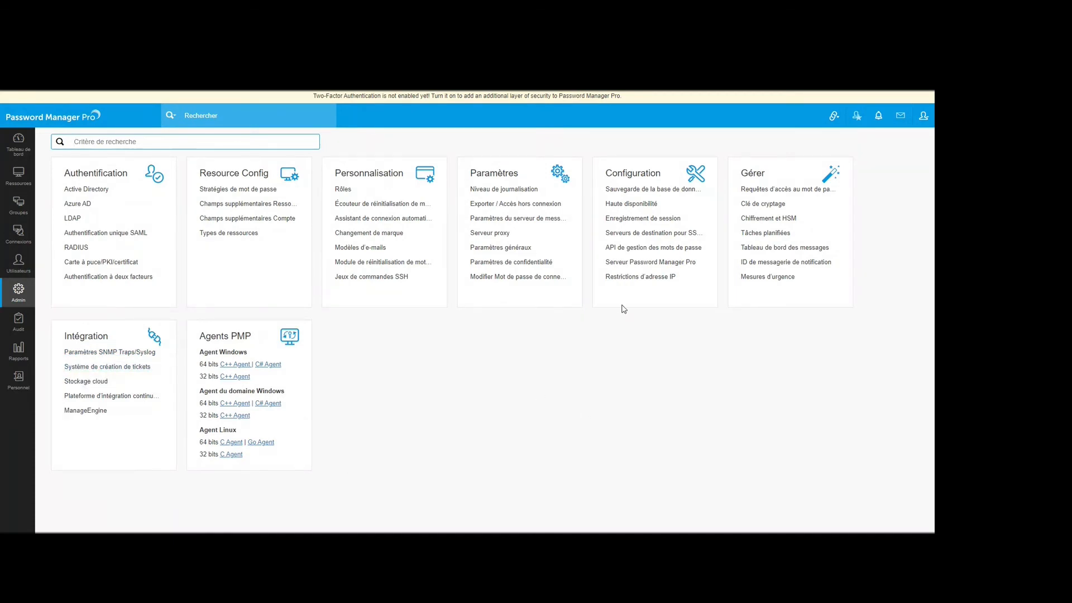
left_click(659, 190)
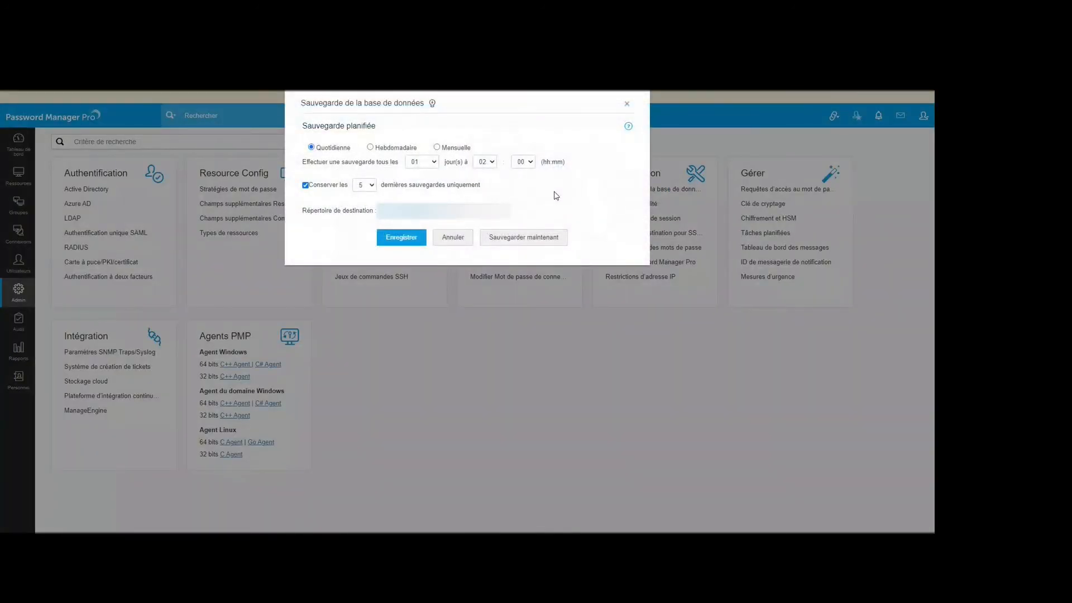
left_click(627, 105)
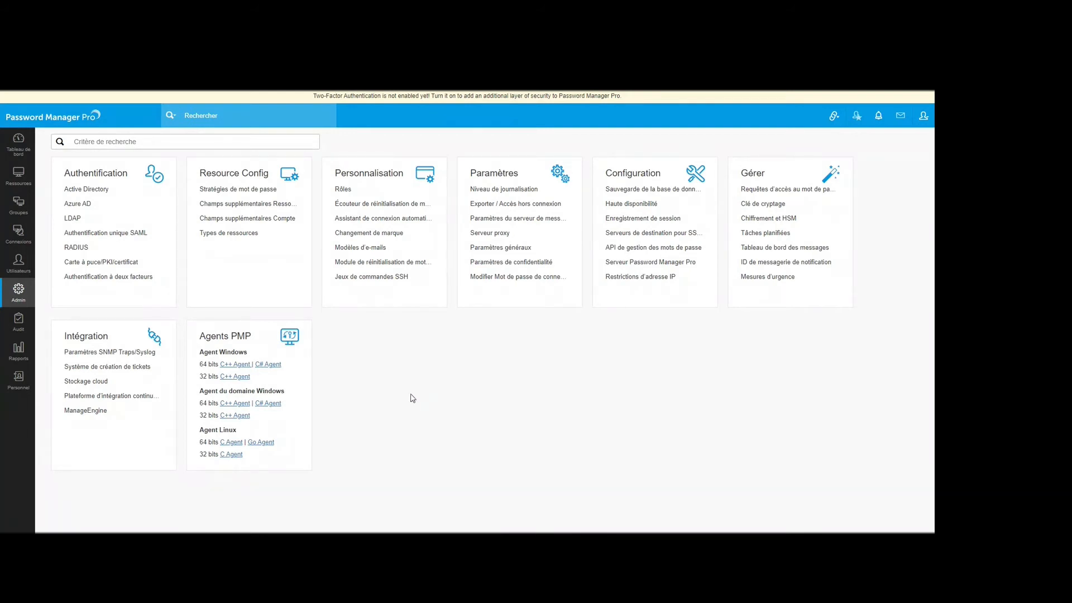
- Return to the resource list and examine the options for adding resources and the actions available for APP-PMP, including sharing
left_click(21, 184)
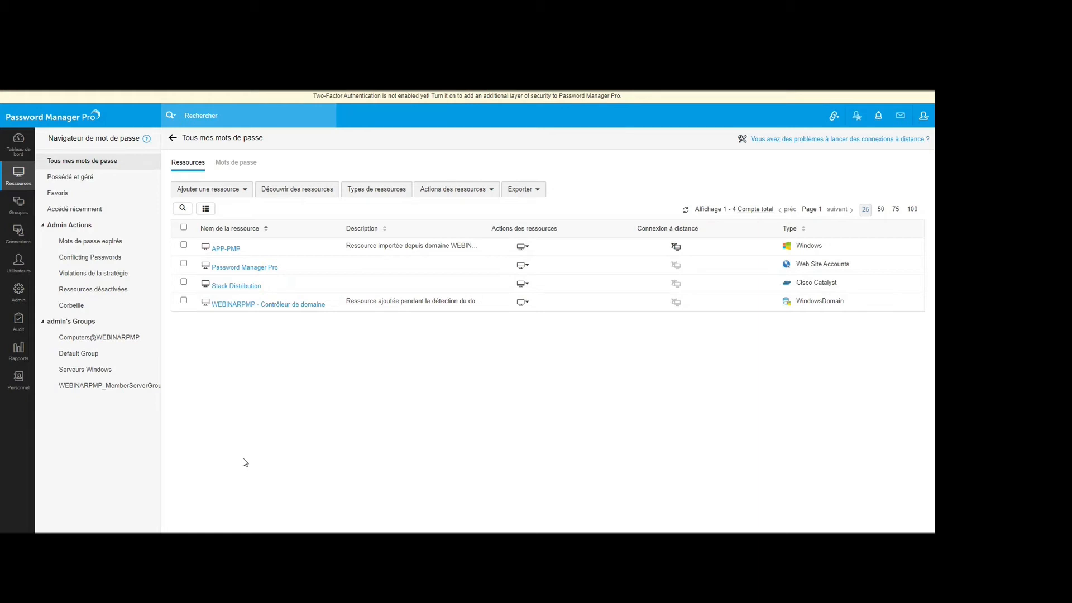
left_click(241, 190)
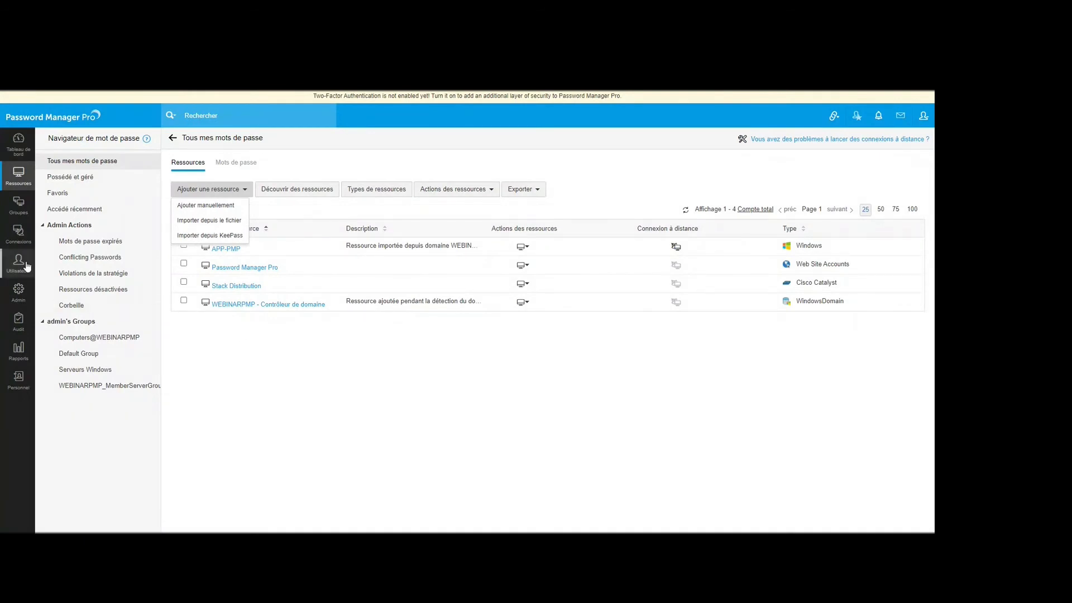
left_click(233, 355)
left_click(522, 246)
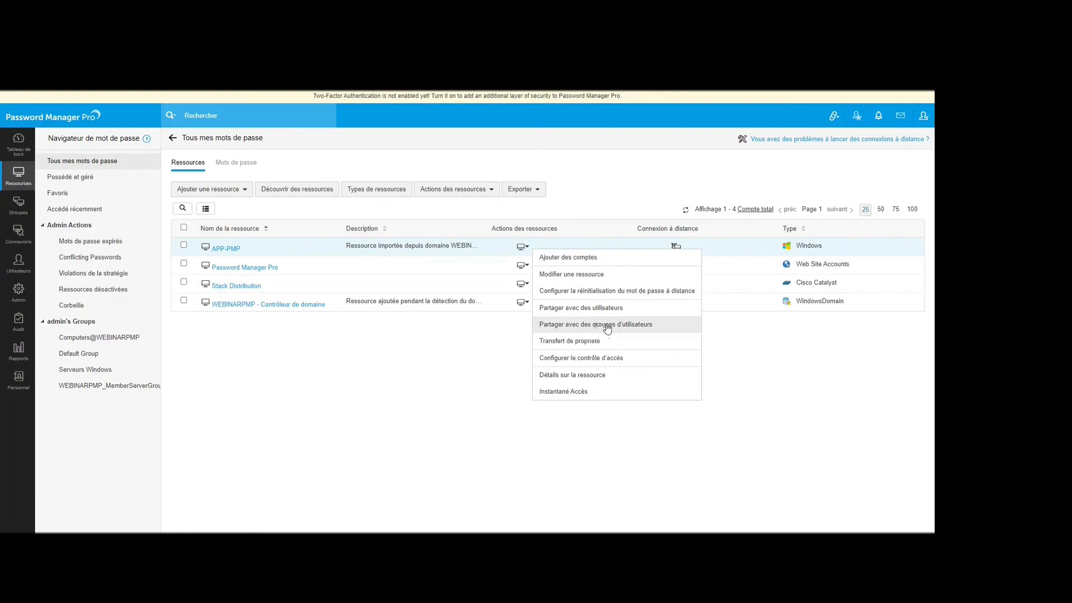
left_click(341, 402)
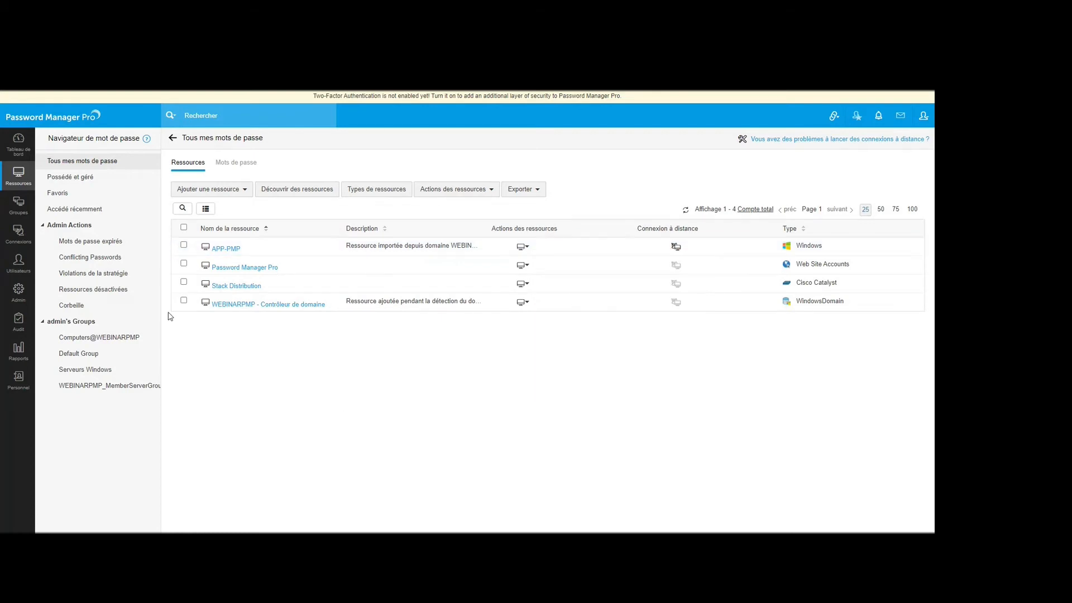
- Select the Serveurs Windows resource group and examine its bulk configuration options
left_click(18, 204)
left_click(509, 223)
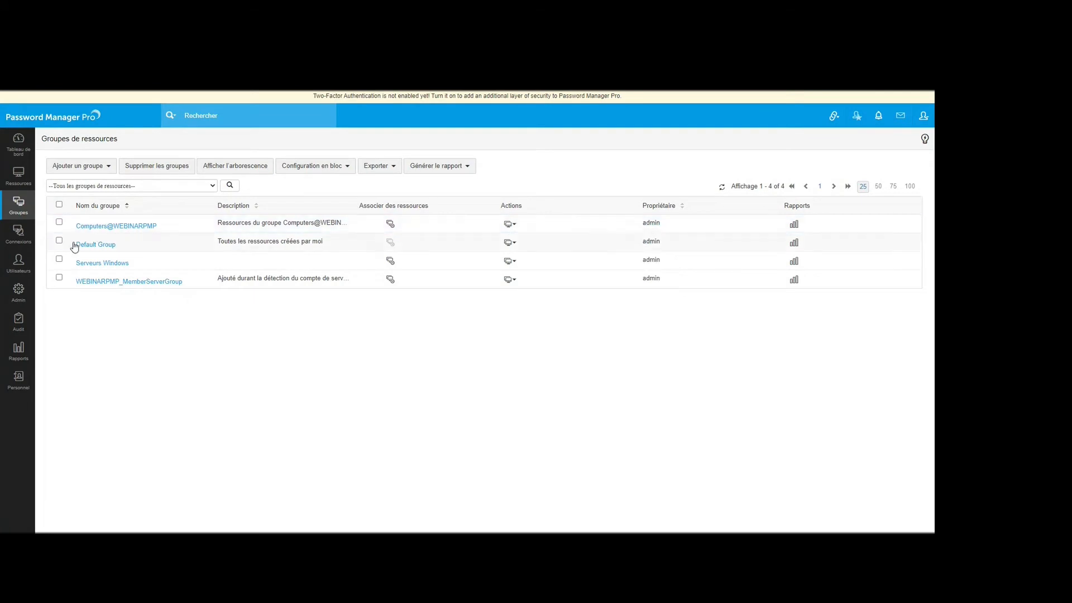
left_click(59, 259)
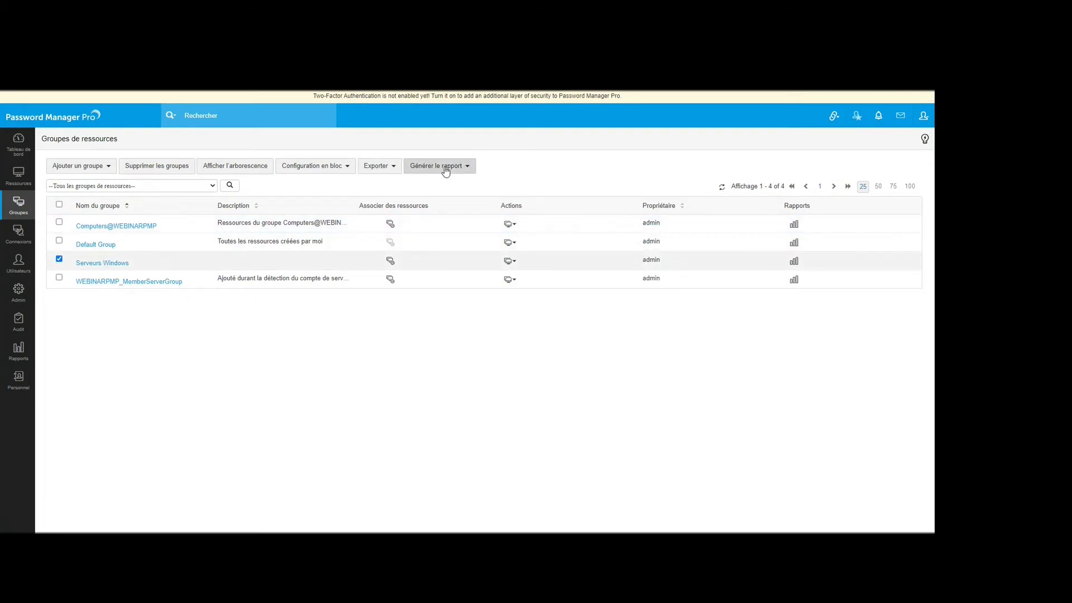
left_click(309, 170)
mouse_move(309, 229)
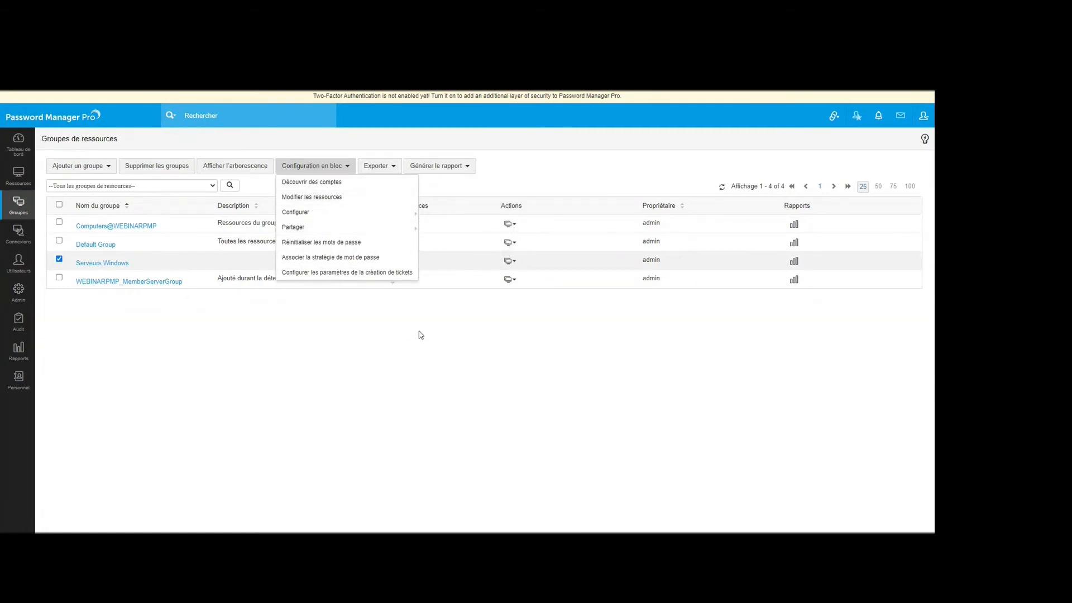
left_click(364, 339)
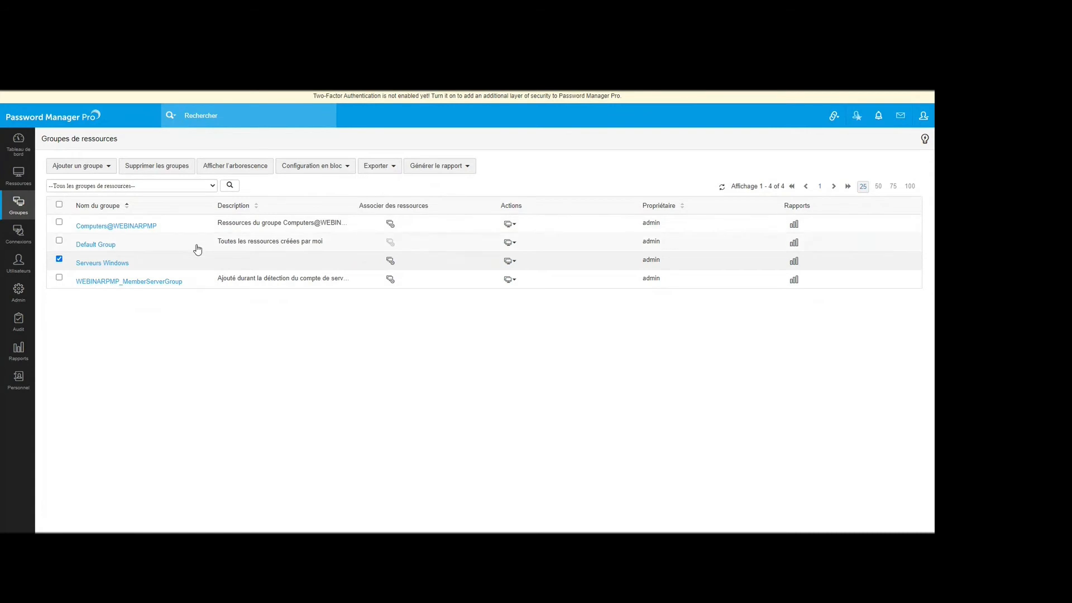
- Start sharing Serveurs Windows with user groups and examine the access levels that can be granted to ACL Demo Users
left_click(343, 166)
mouse_move(346, 227)
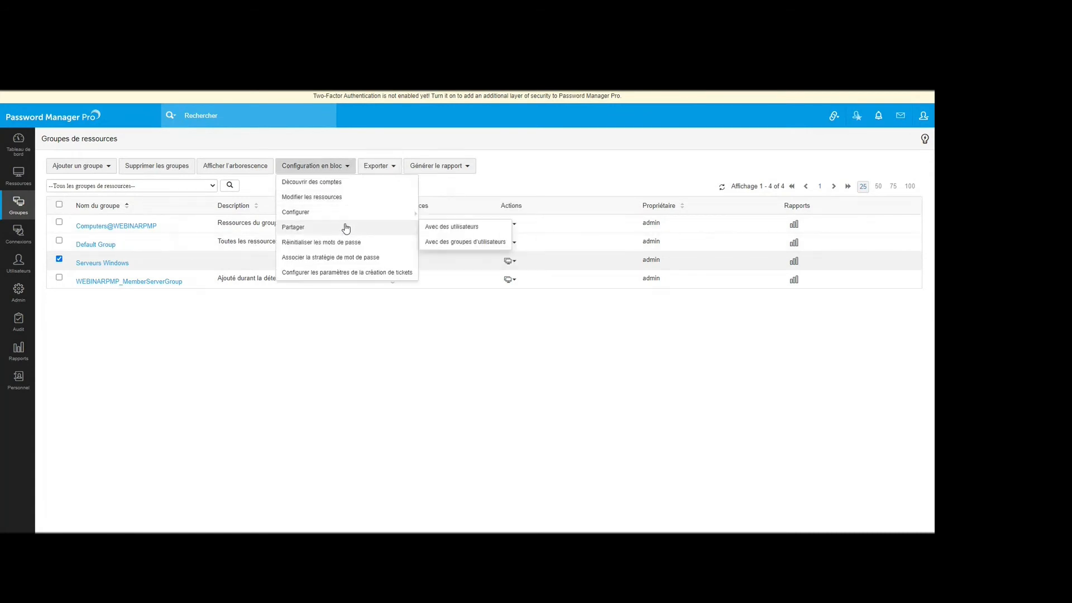
left_click(452, 244)
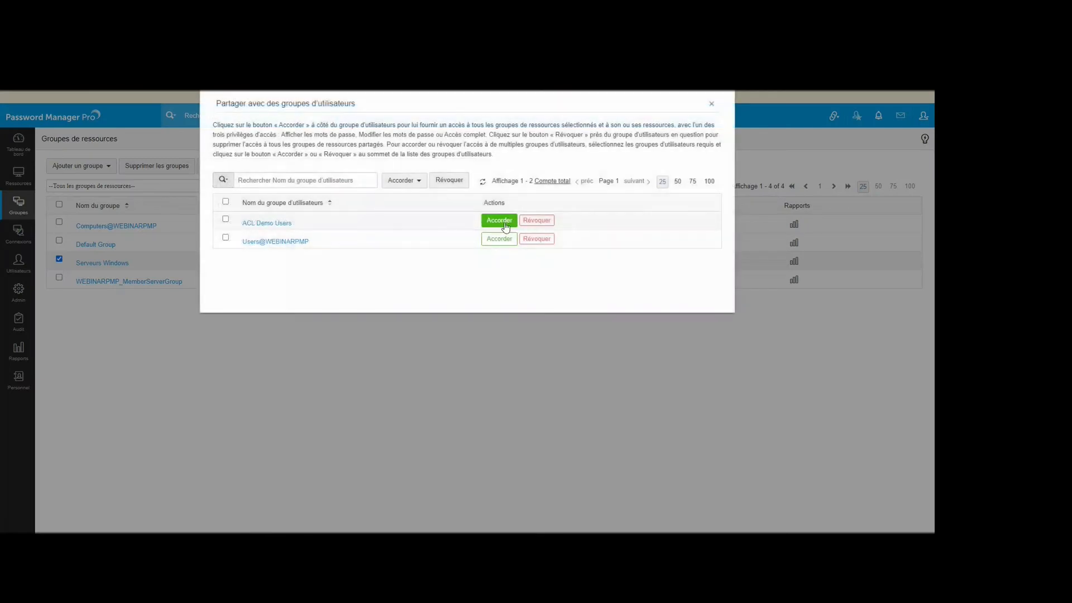
left_click(505, 225)
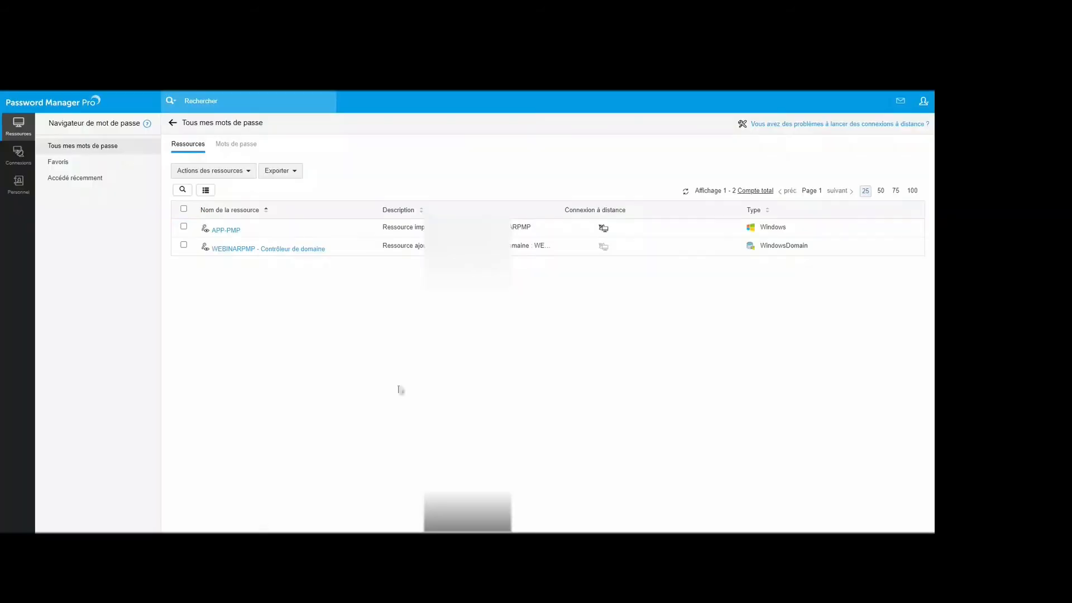
- Review the restricted user's remote connections and APP-PMP resource, return to the admin window and close the user group sharing dialog without granting access
left_click(16, 153)
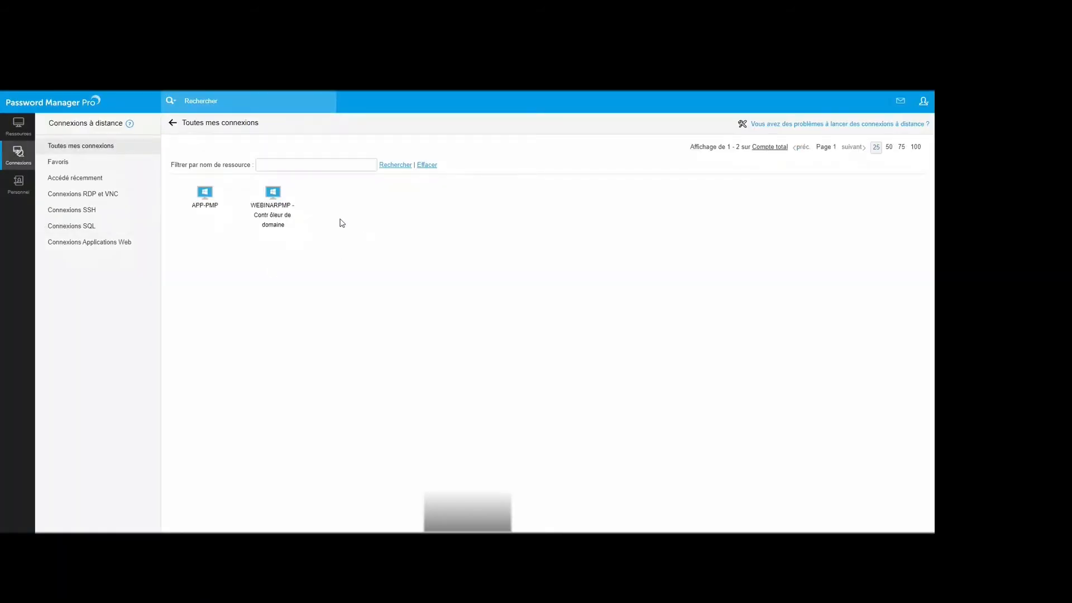
left_click(19, 131)
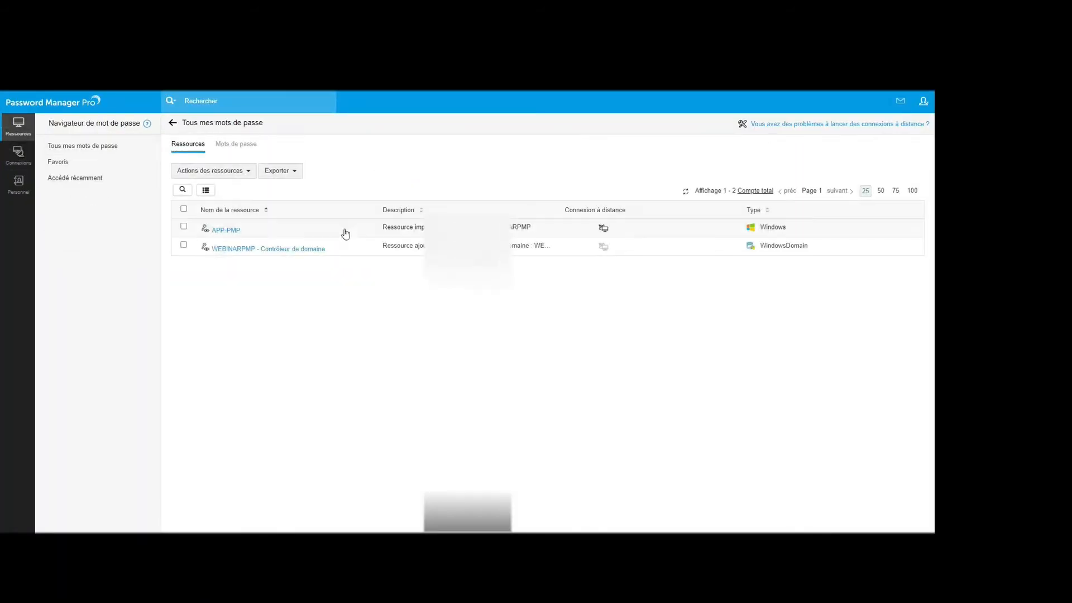
left_click(238, 230)
left_click(234, 229)
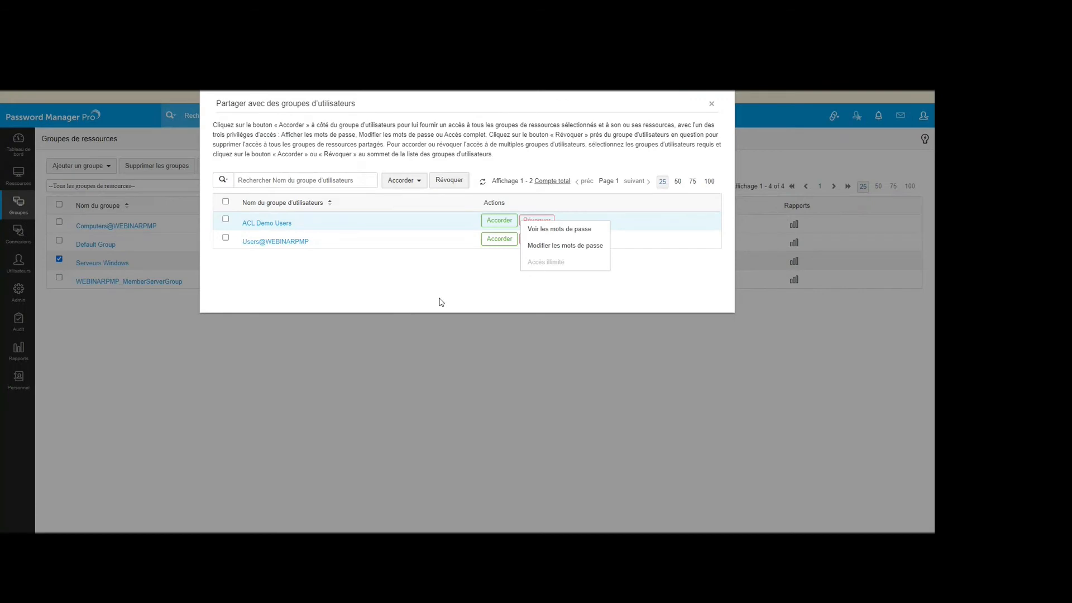
left_click(713, 105)
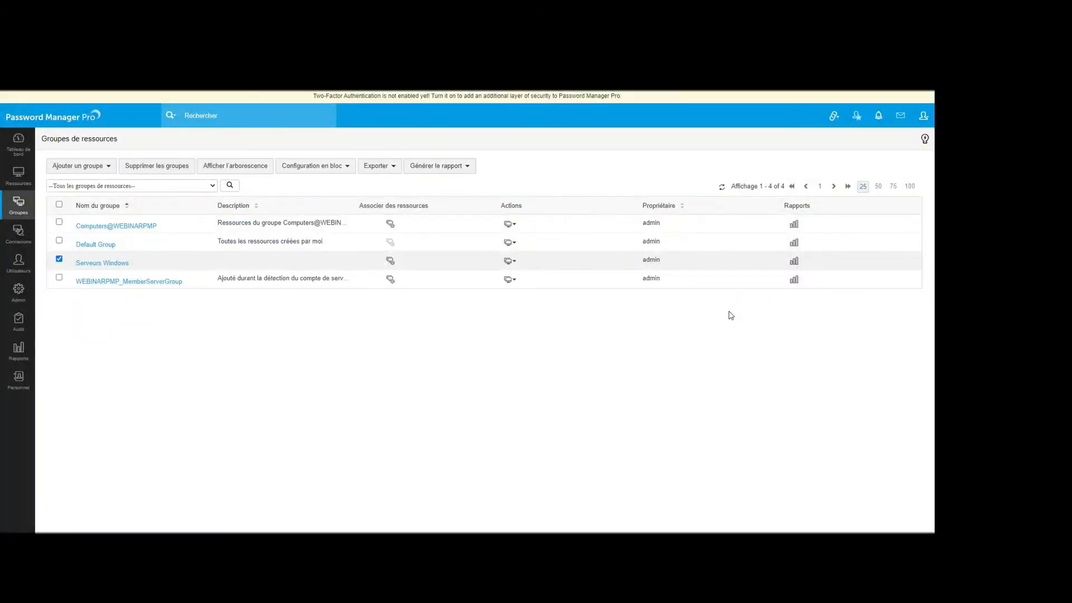
- Check Demo AD User's authentication and access status and examine the available two-factor authentication methods
left_click(12, 267)
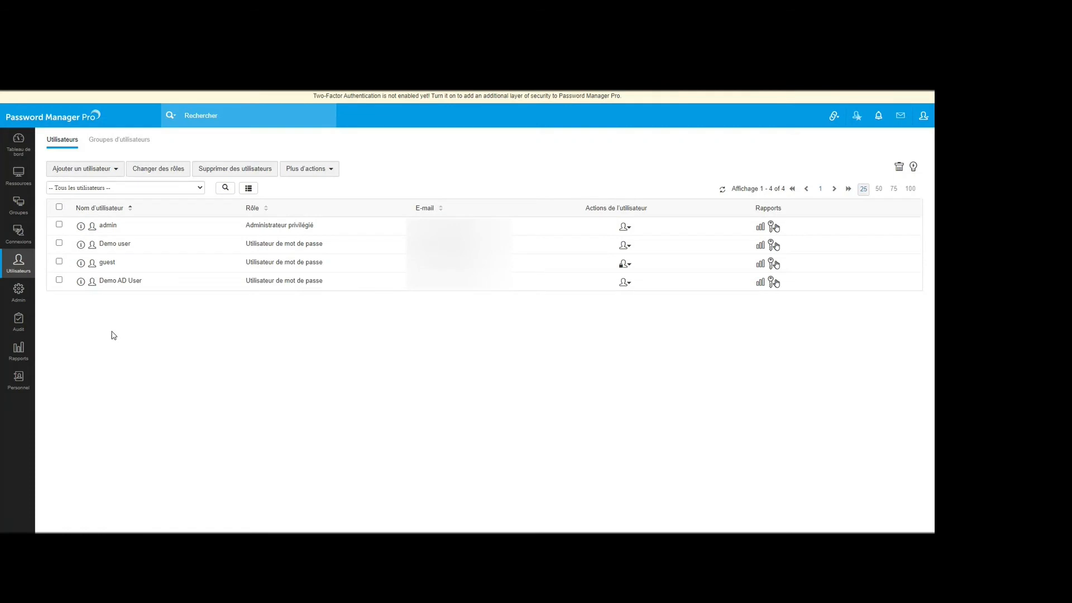
mouse_move(81, 285)
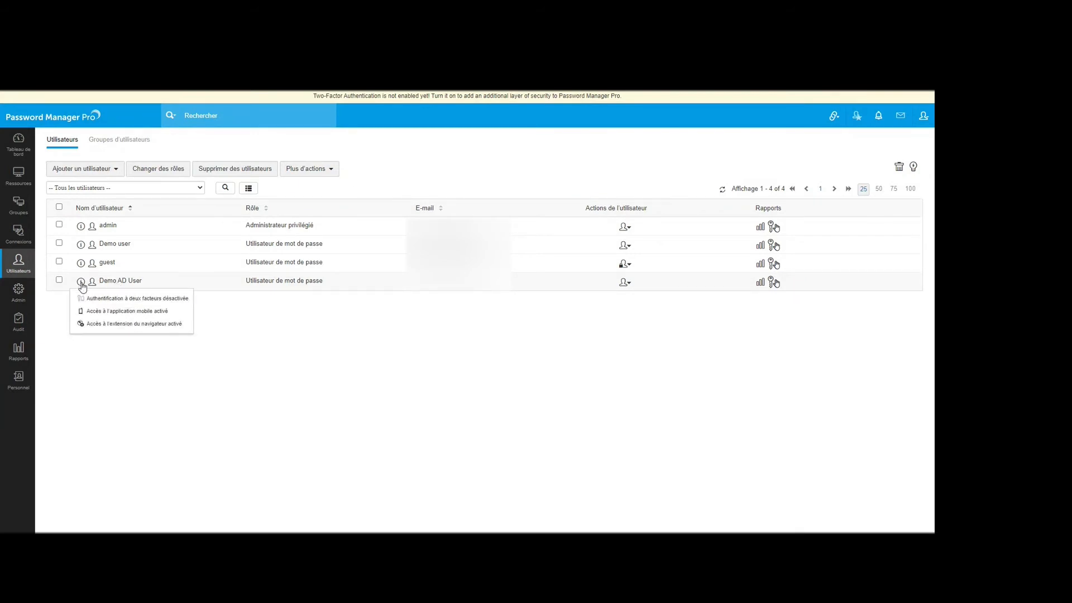
left_click(18, 292)
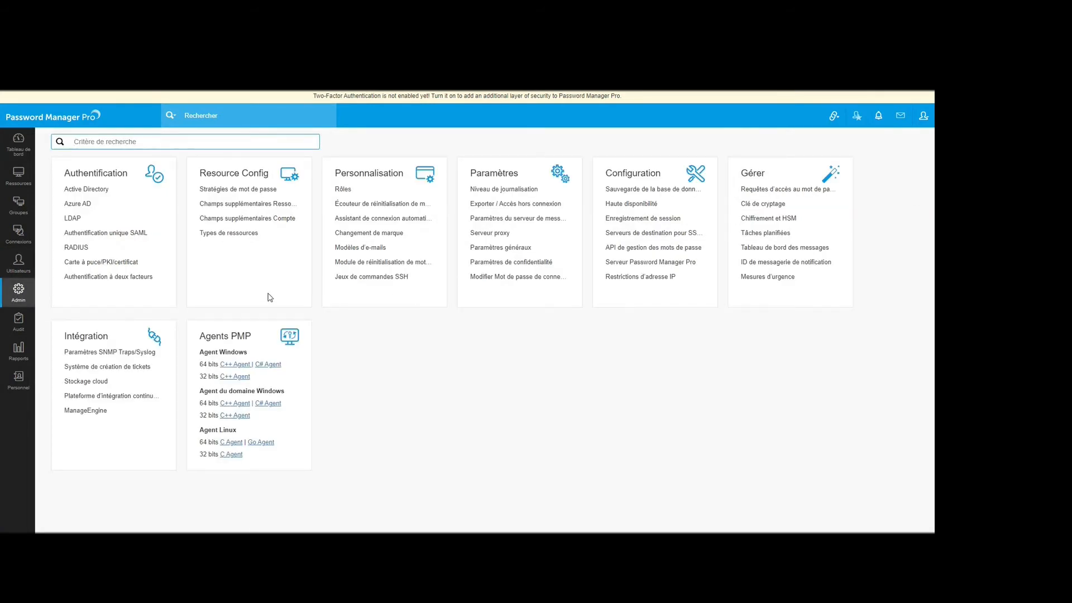
left_click(123, 277)
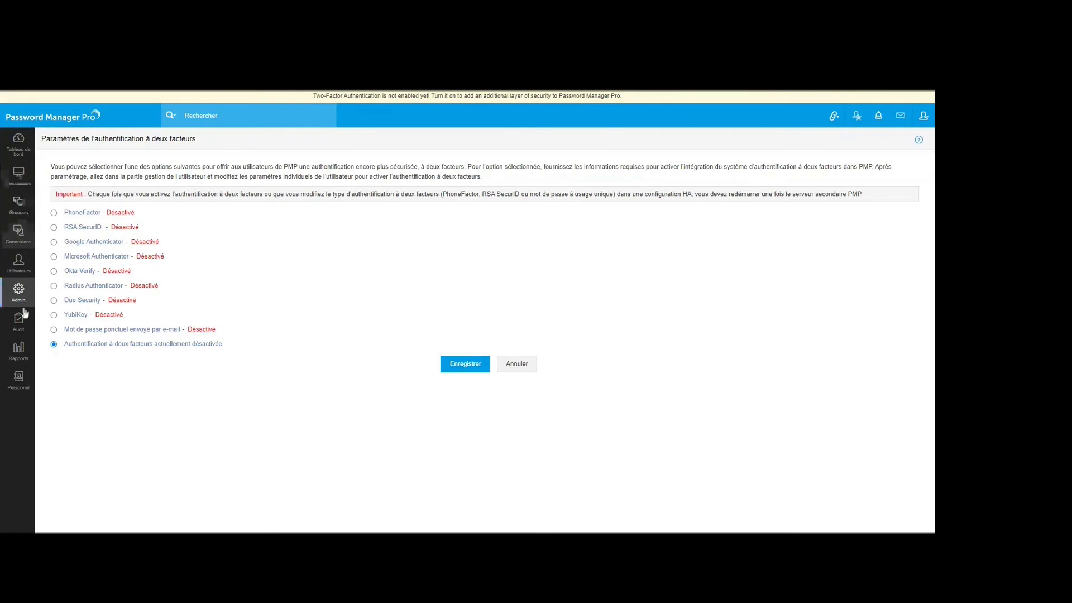
- Return to the user list, select Demo AD User, recheck its two-factor authentication status and go back to the administration settings
left_click(20, 264)
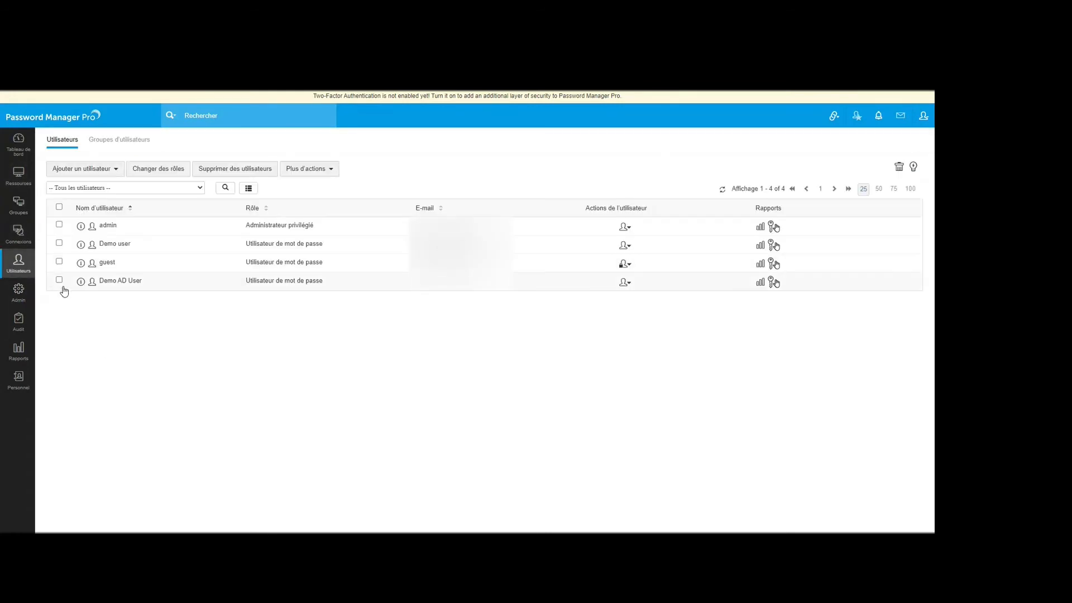
left_click(59, 280)
mouse_move(81, 287)
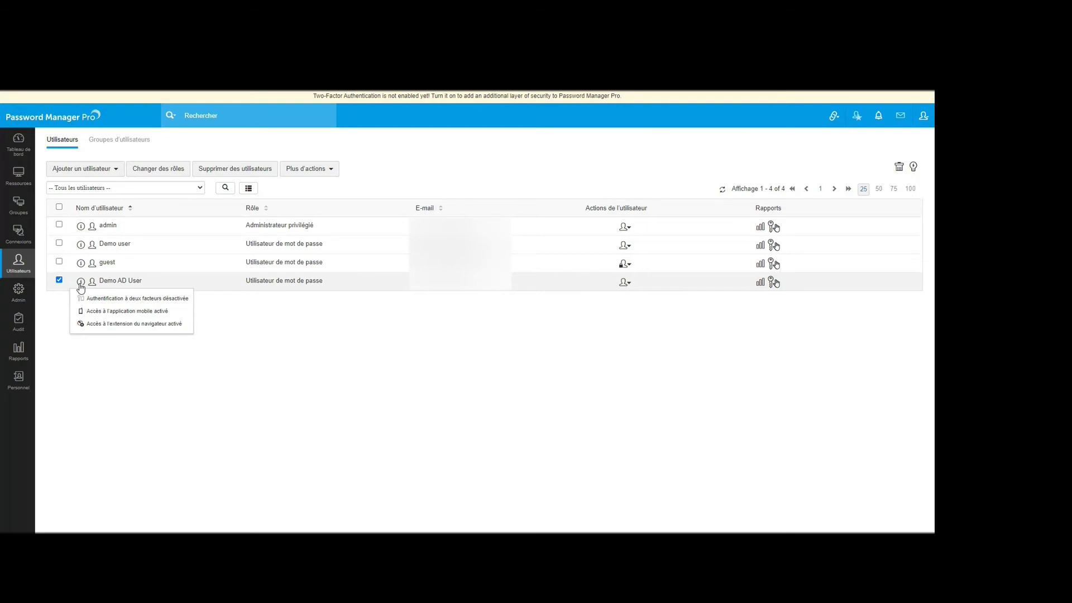
left_click(19, 291)
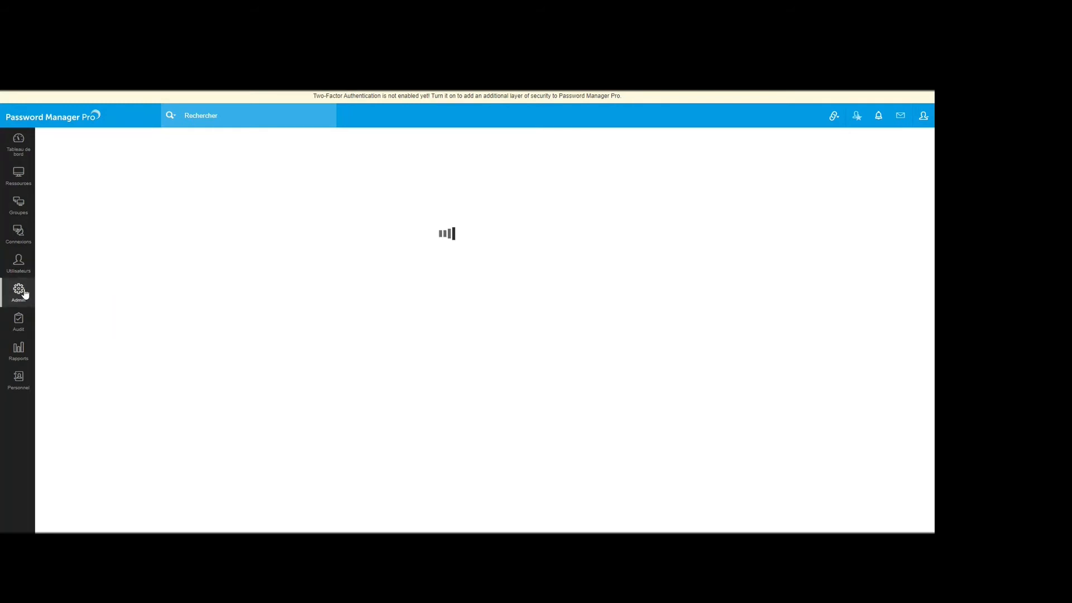
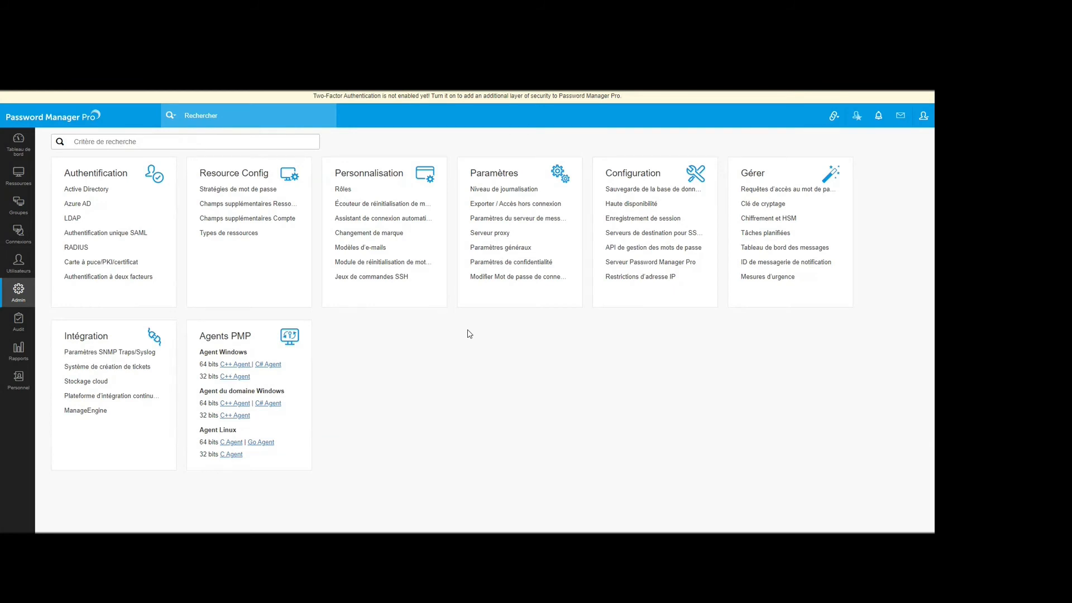
- Examine the interface personalization settings and available languages, keep Français and close without saving
left_click(923, 118)
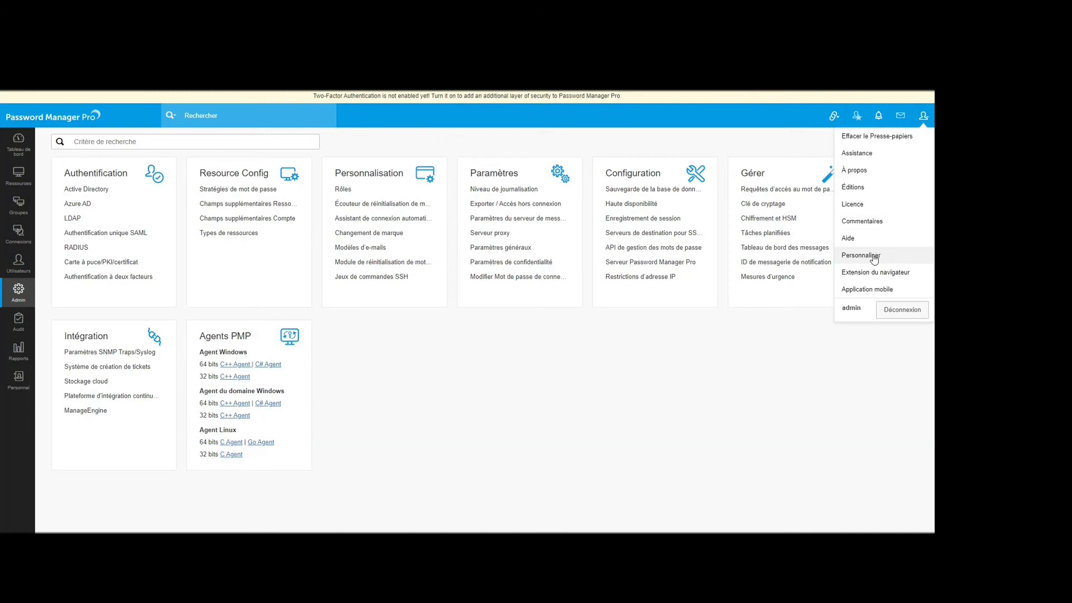
left_click(872, 256)
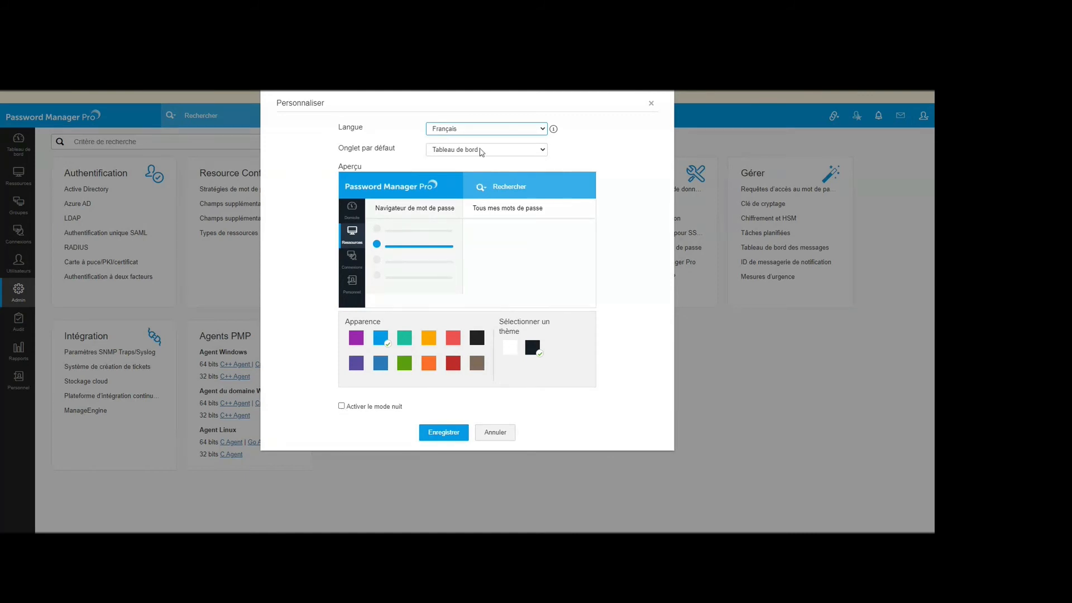
left_click(472, 134)
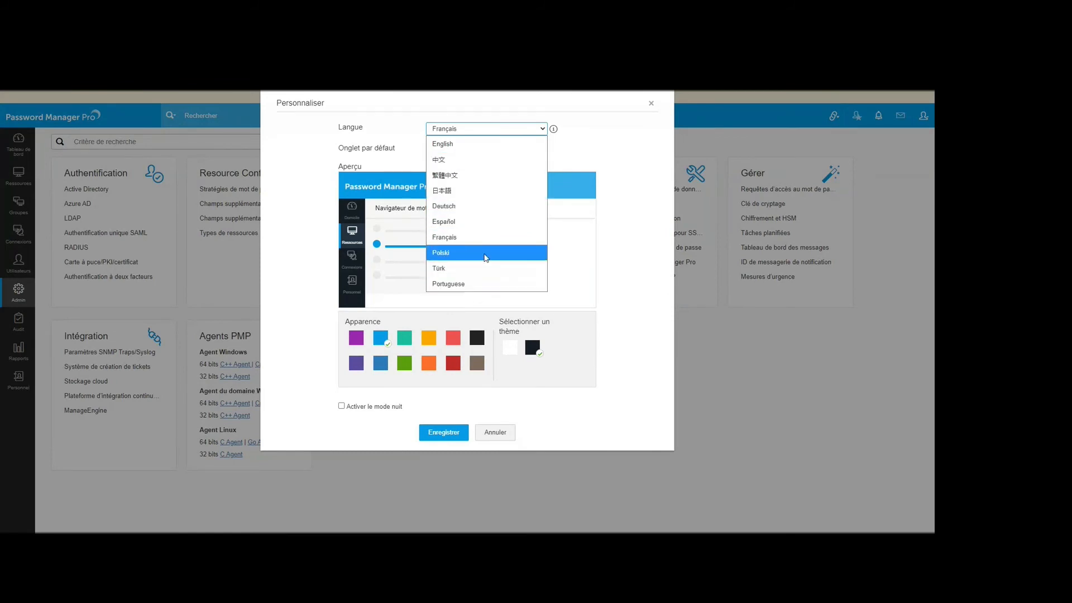
left_click(597, 139)
left_click(647, 105)
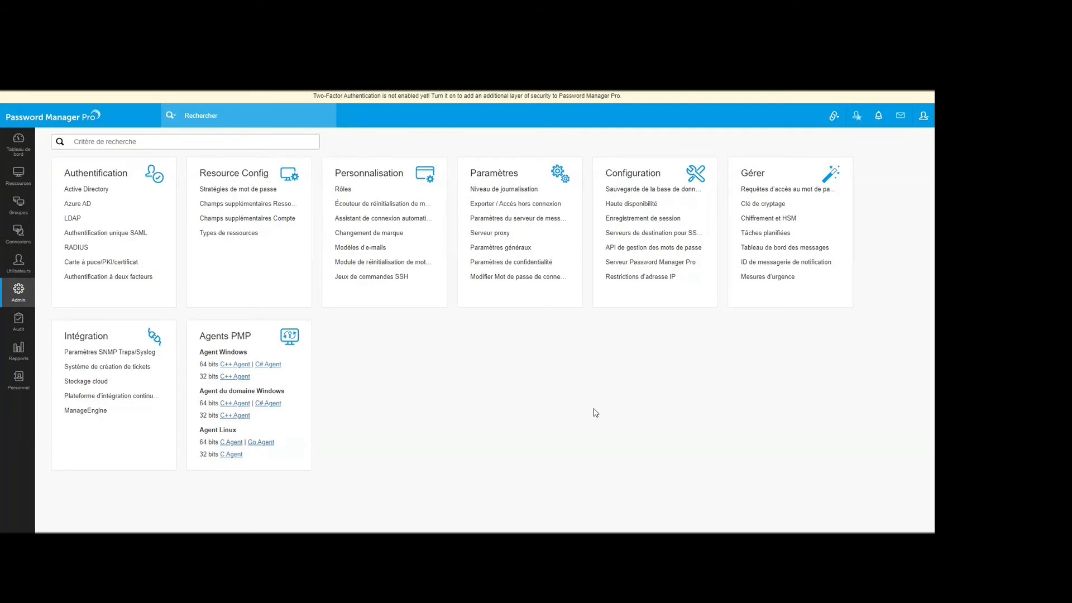
- View the product's licence details and close them without upgrading
left_click(921, 119)
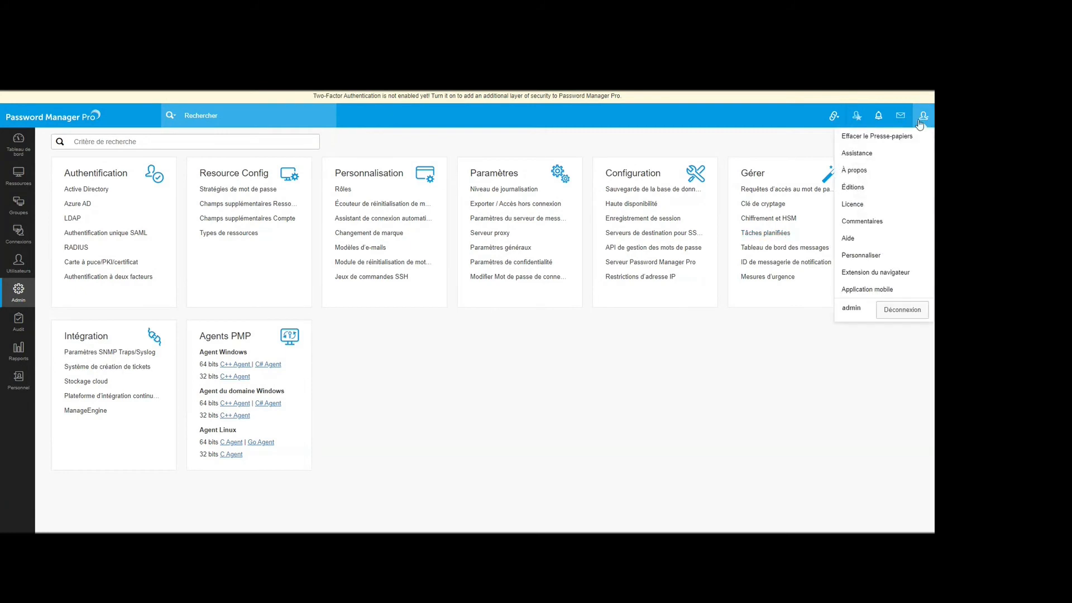
left_click(866, 206)
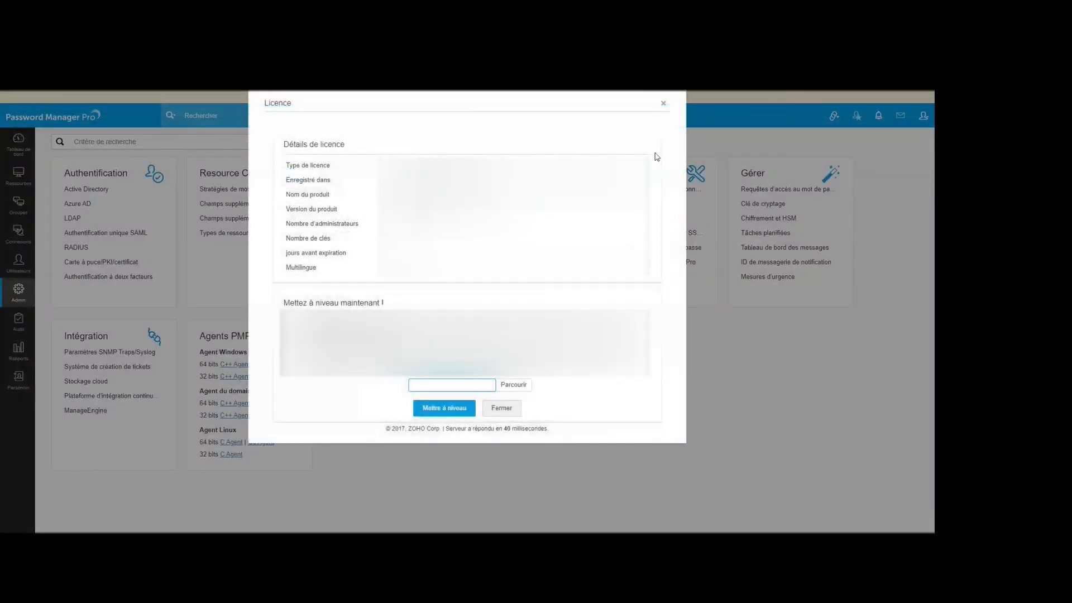
left_click(667, 101)
- Compare the features of the Standard, Premium and Entreprise editions, finishing on the Entreprise edition
left_click(921, 116)
left_click(854, 187)
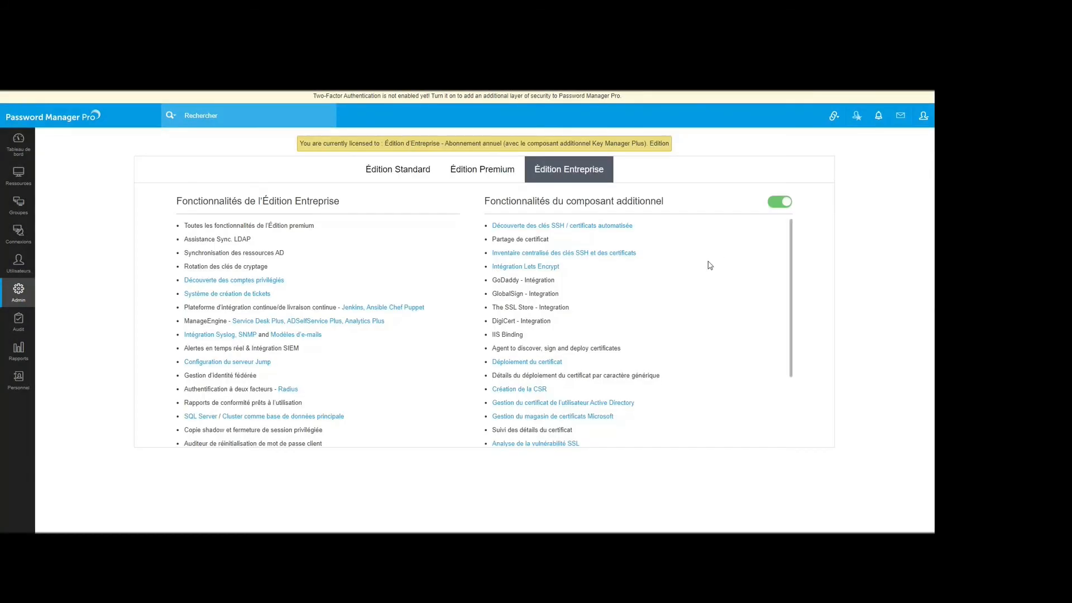
left_click(501, 175)
left_click(410, 171)
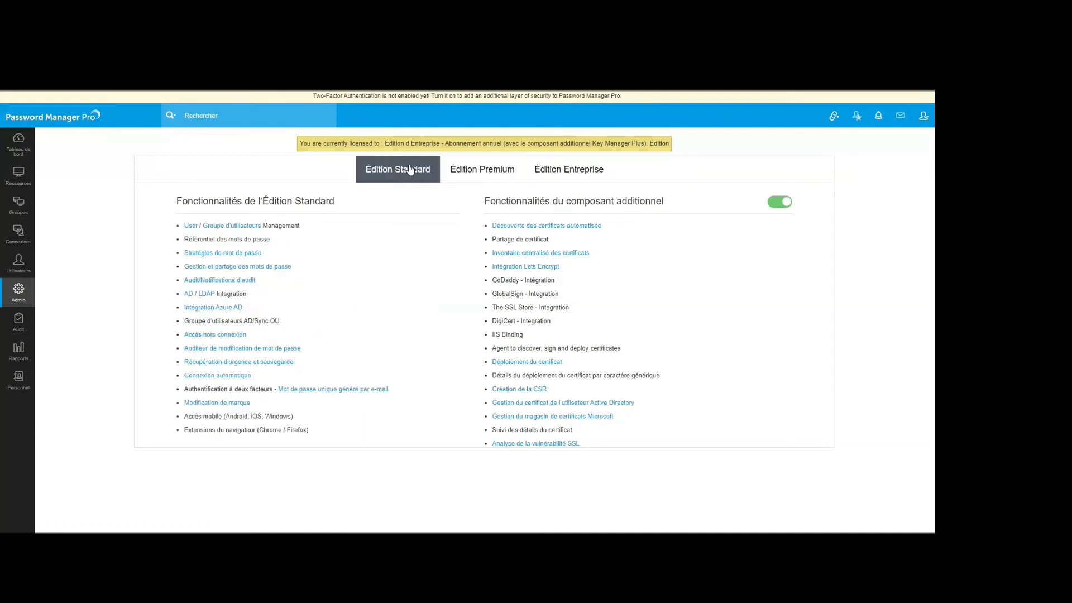
left_click(506, 175)
left_click(540, 172)
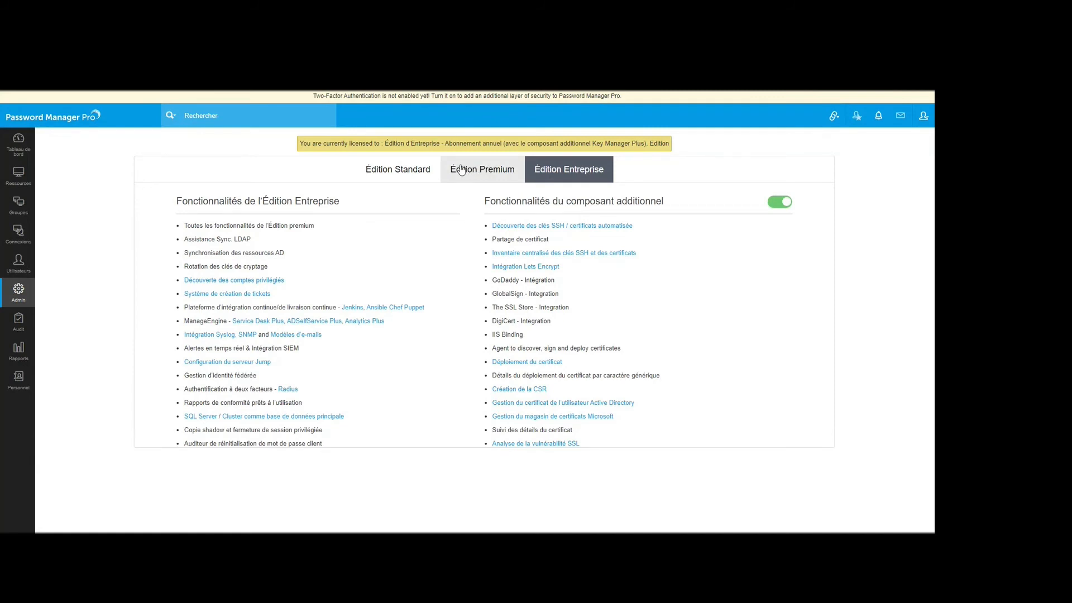
- View the features of the Standard edition and return to the resource list
left_click(423, 174)
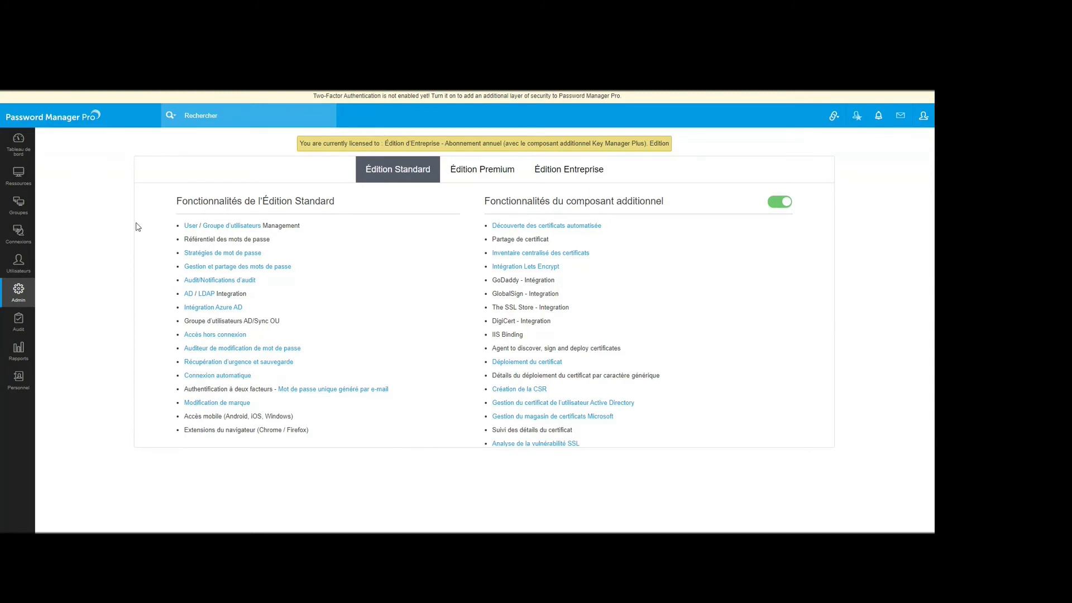
left_click(18, 175)
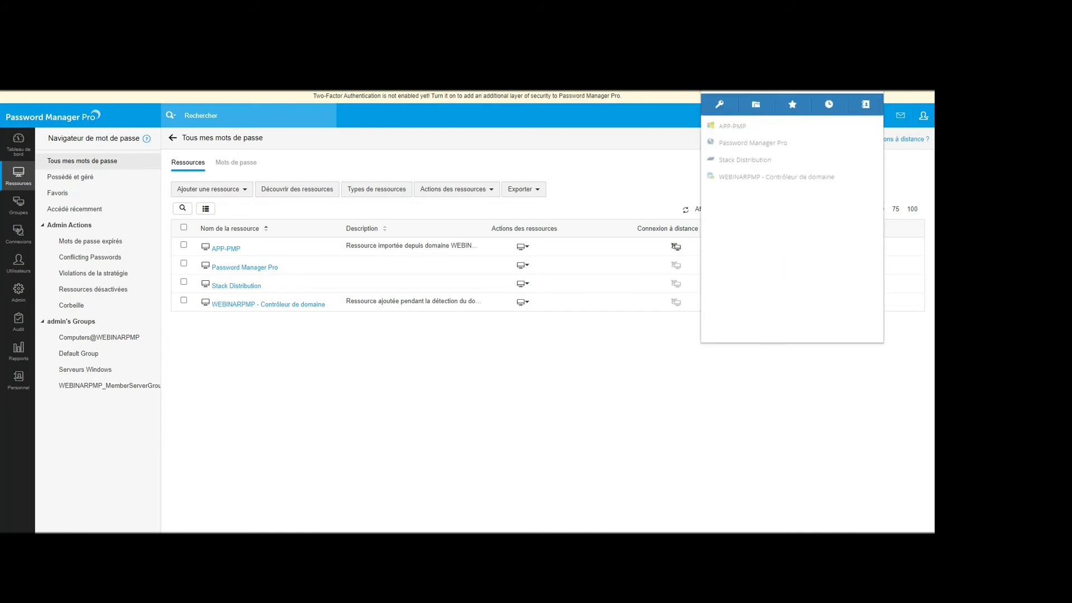
- Examine the browser extension's settings for clipboard clearing, automatic logout and autofill, and close the extension without saving
left_click(874, 87)
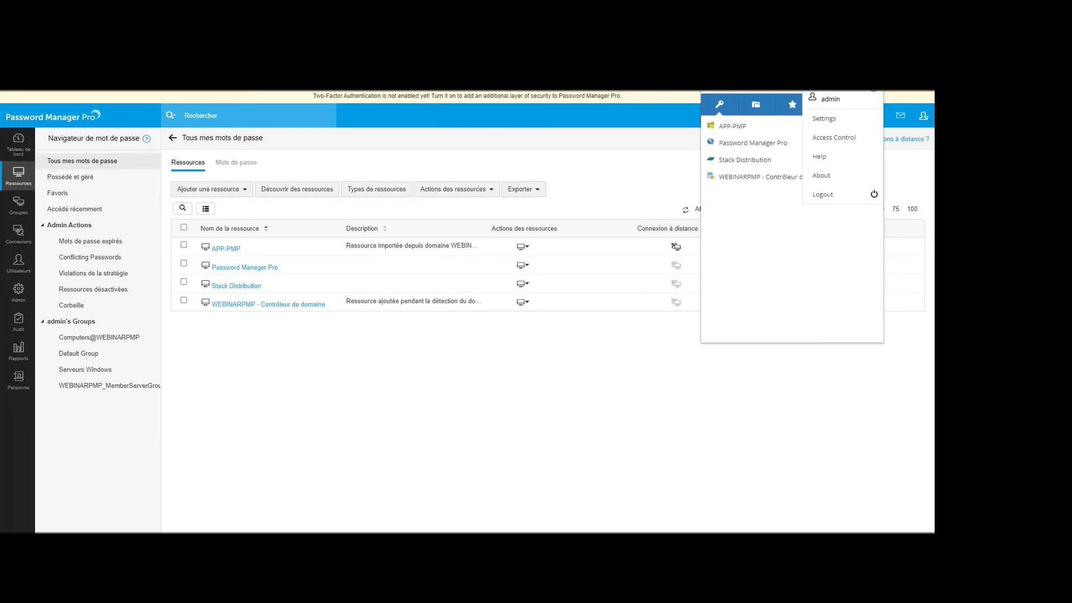
left_click(826, 118)
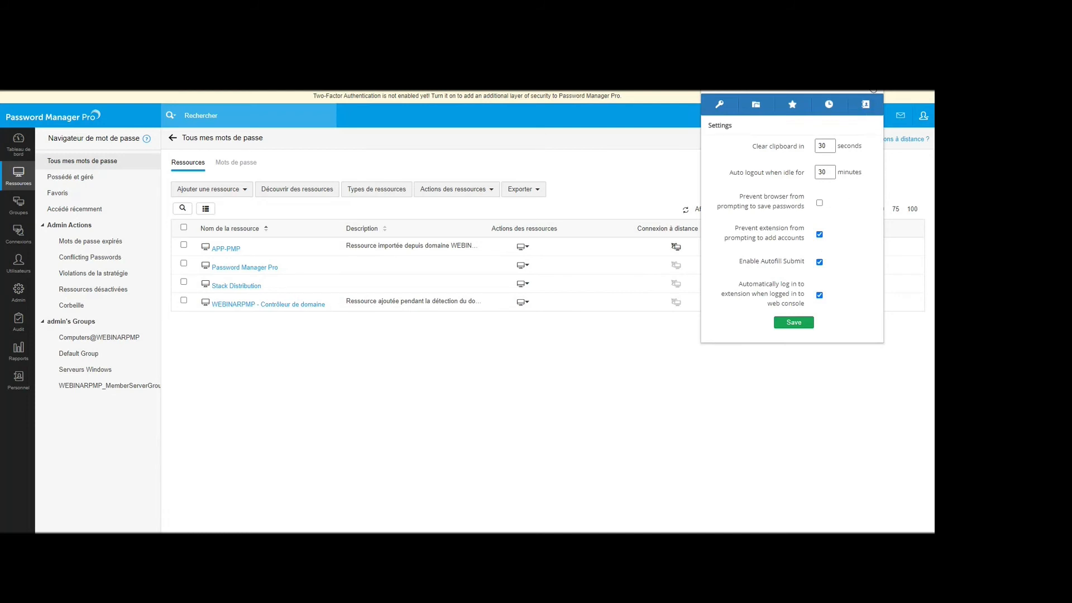
left_click(873, 92)
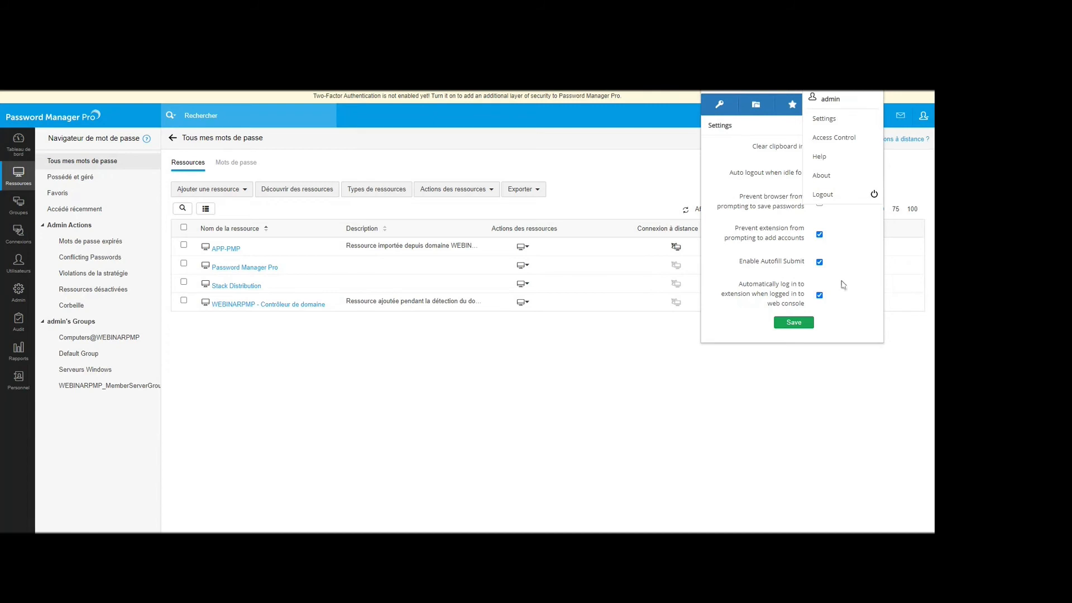
left_click(874, 90)
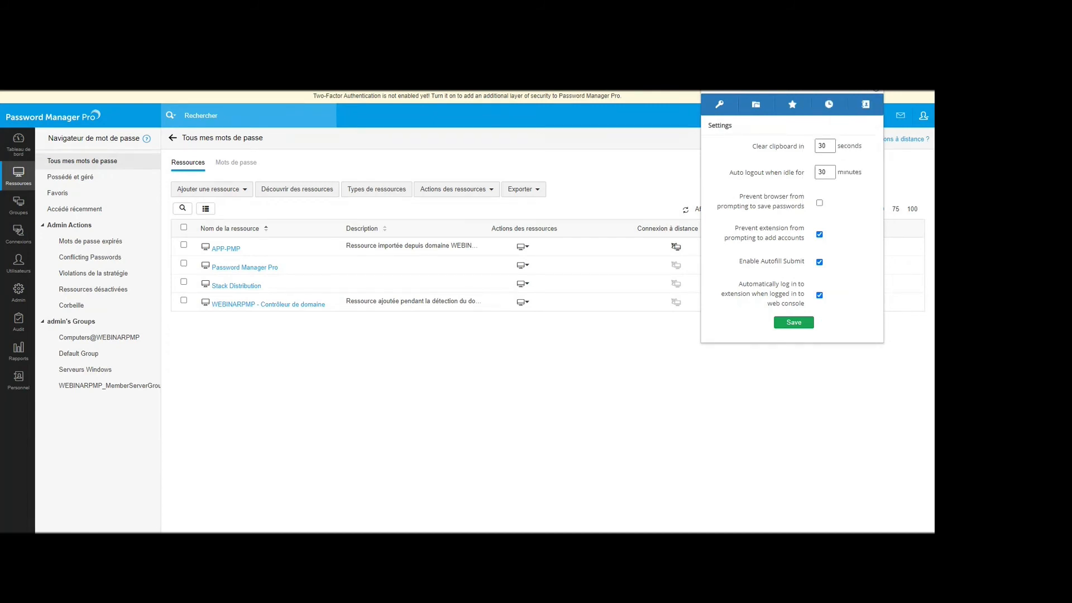
left_click(567, 355)
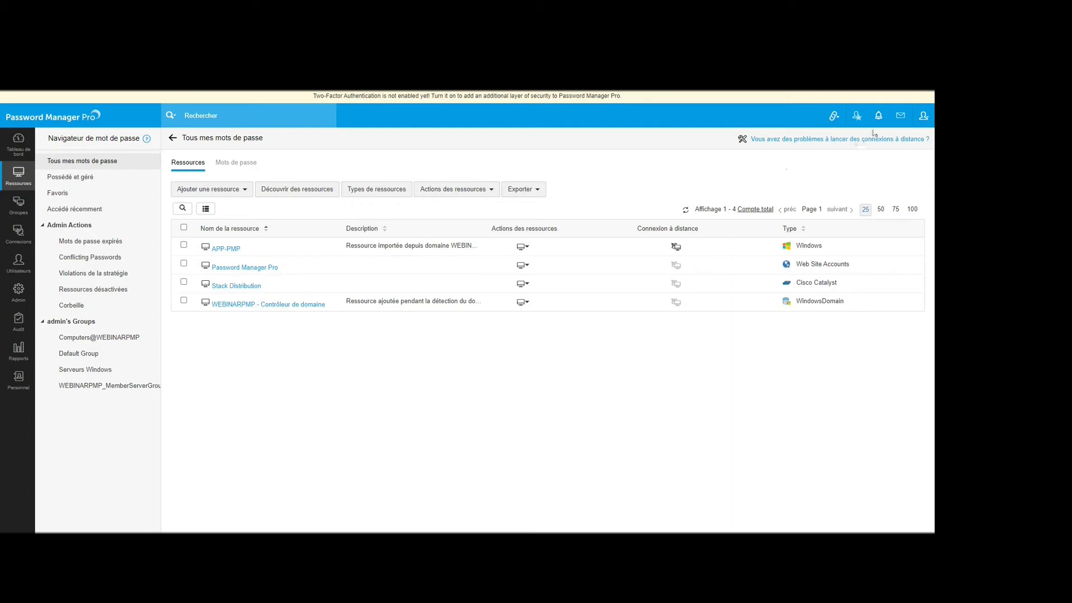
- Reopen the edition comparison and review the Standard, Premium and Entreprise features, finishing on the Entreprise edition
left_click(923, 116)
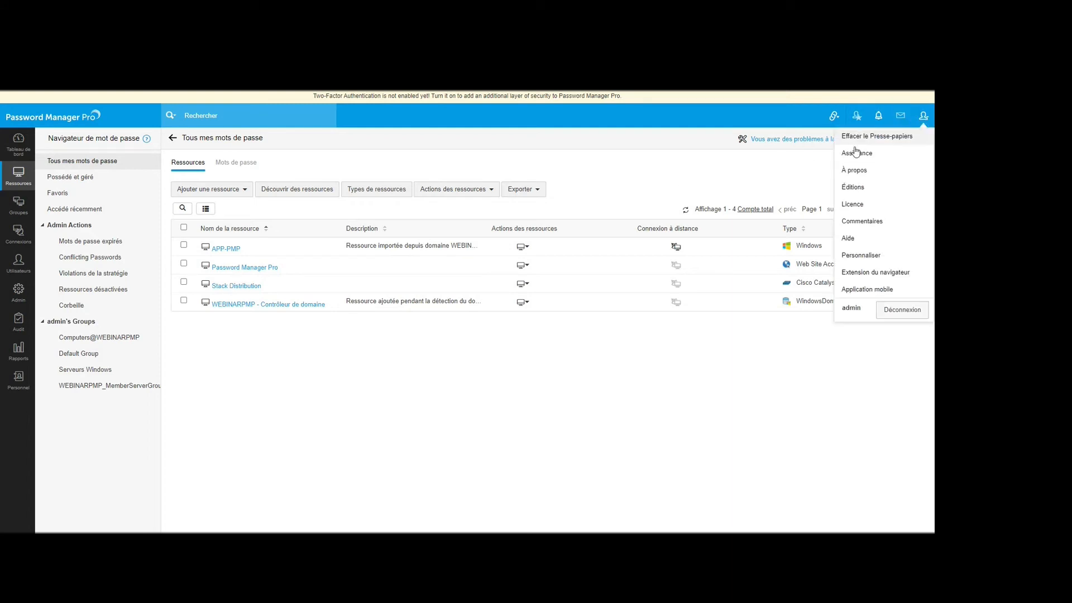
left_click(854, 188)
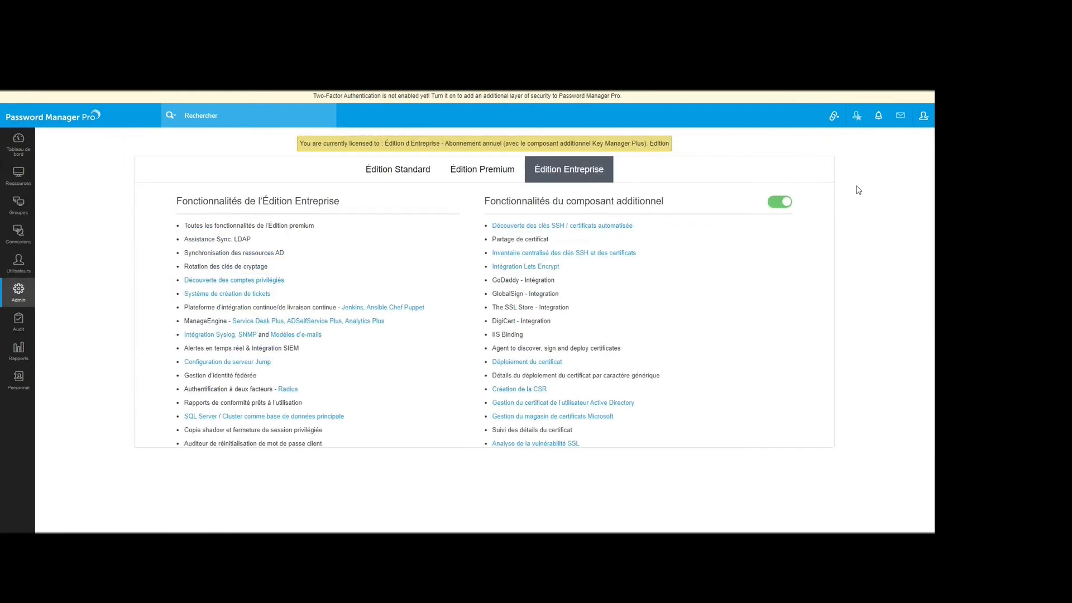
left_click(459, 177)
left_click(413, 177)
left_click(461, 174)
left_click(534, 175)
left_click(493, 172)
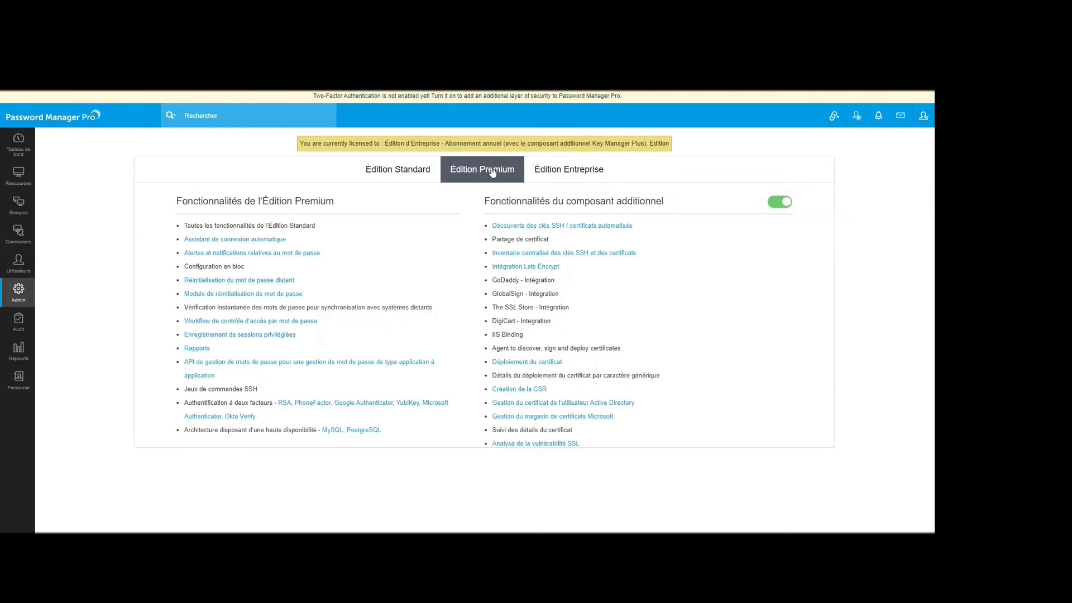
left_click(543, 170)
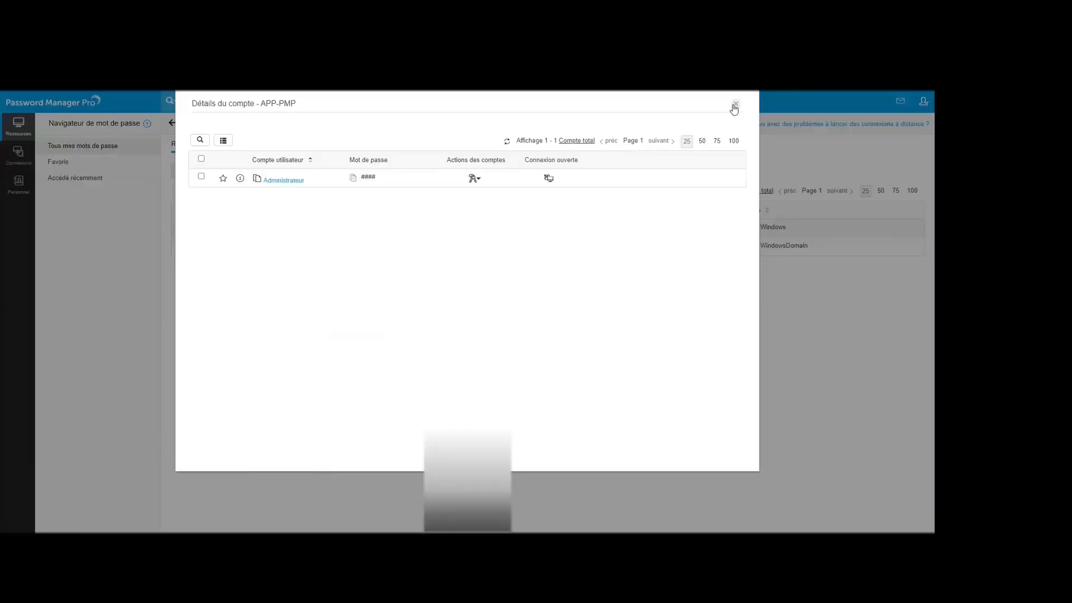
- Close the APP-PMP account details in the restricted user's session and log that user out
left_click(735, 105)
left_click(922, 102)
left_click(895, 208)
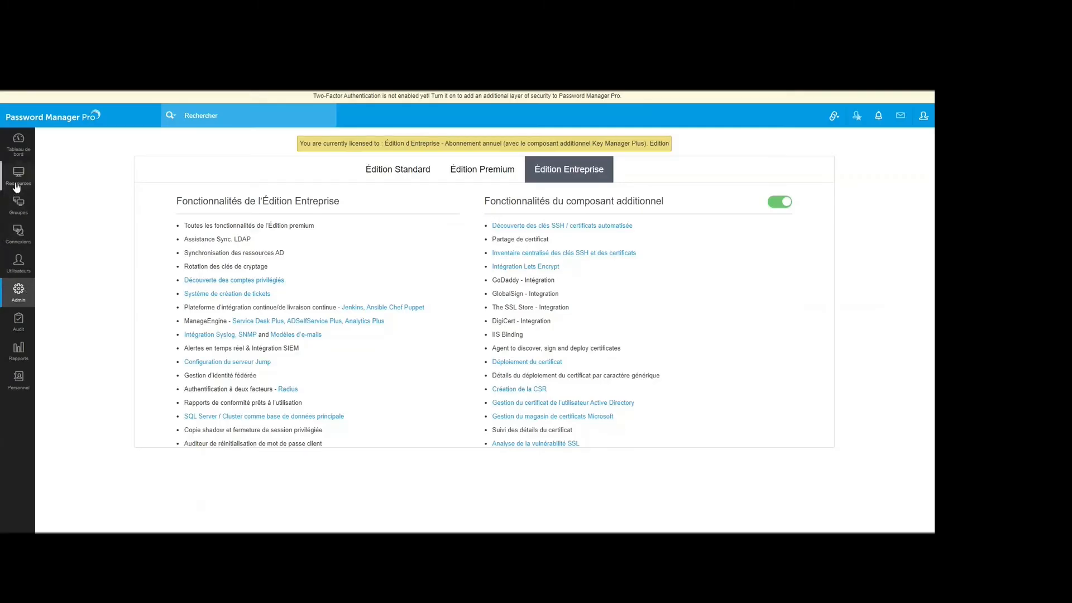
- In the administrator session's resource list, select APP-PMP and open its access control configuration
left_click(17, 185)
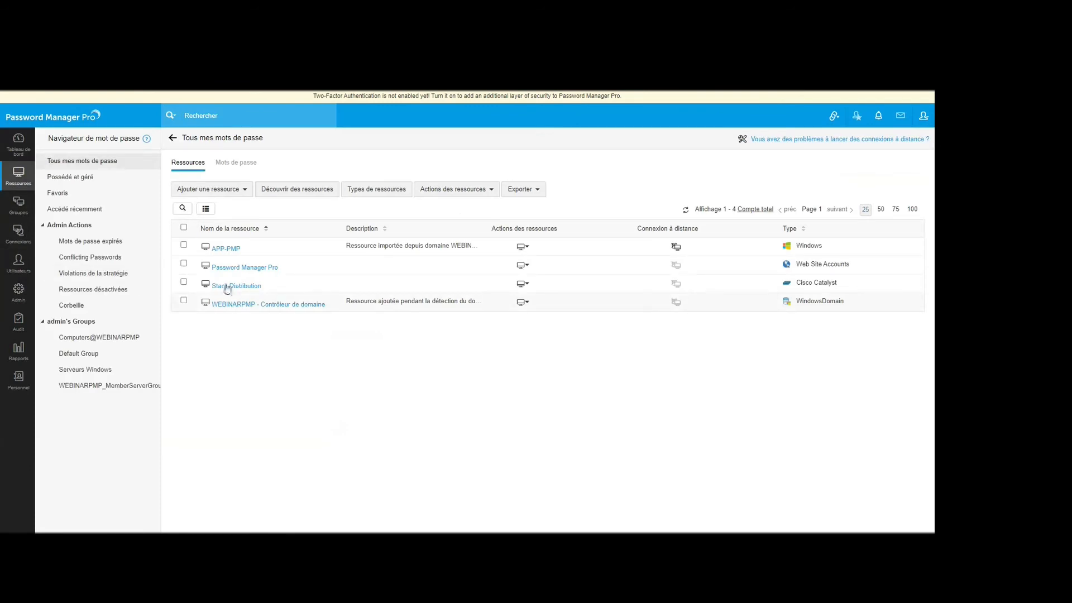
left_click(184, 245)
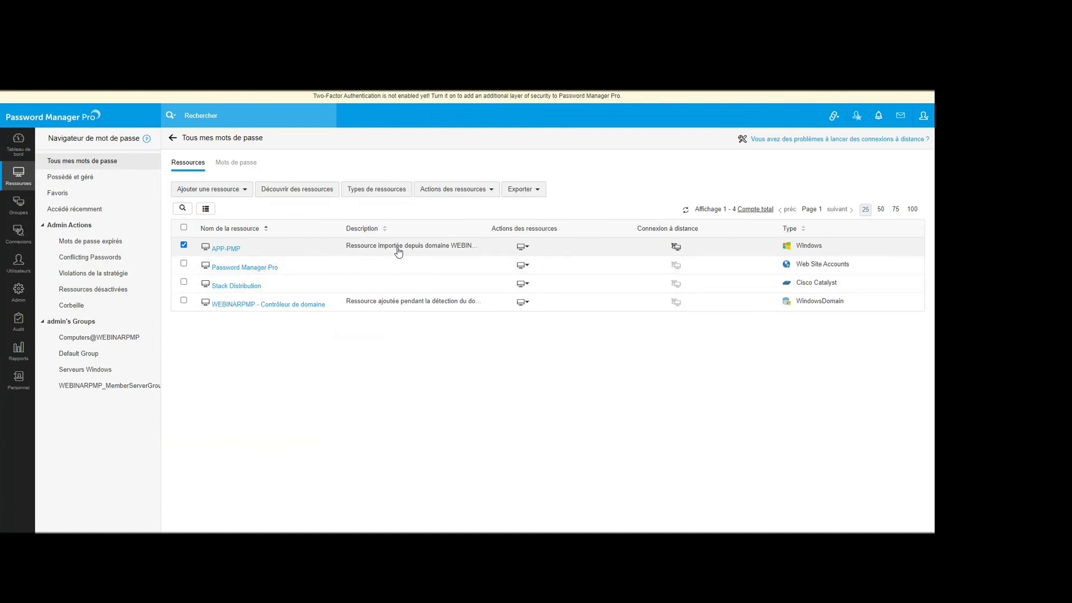
left_click(468, 191)
mouse_move(461, 237)
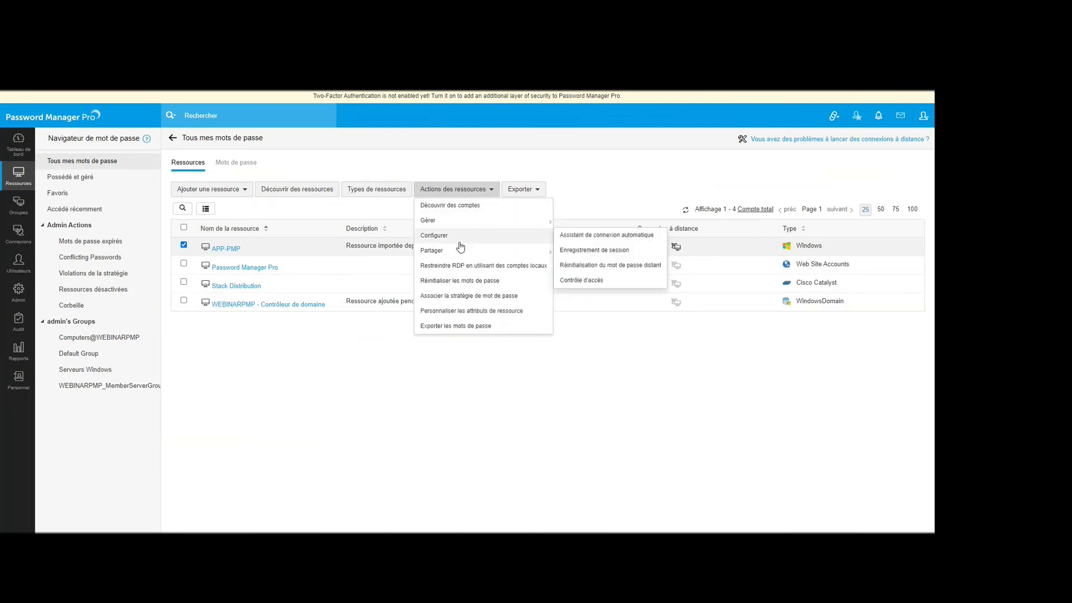
left_click(583, 279)
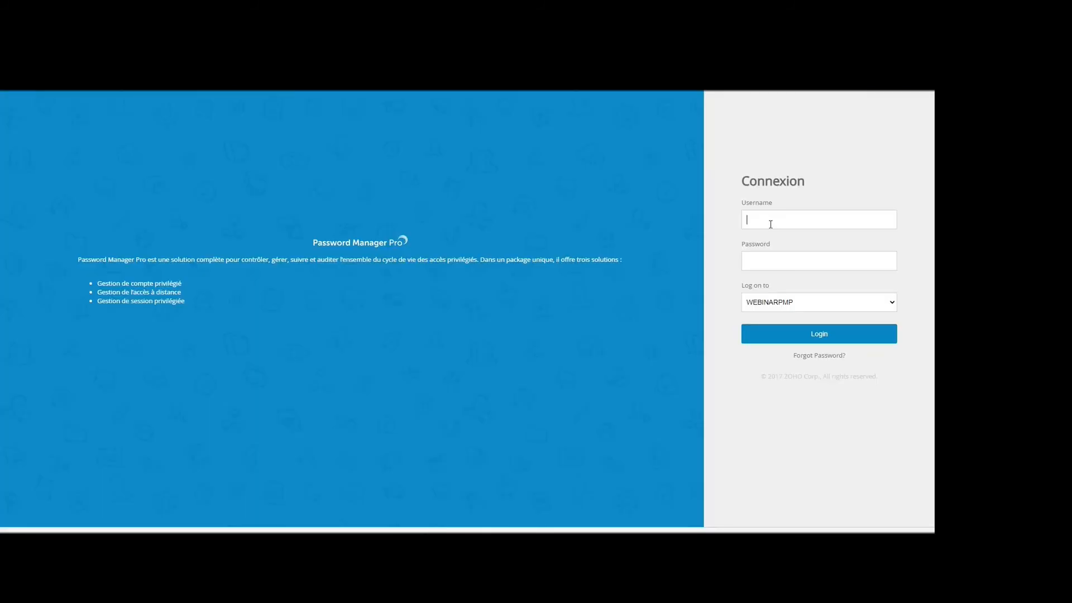
- Try to log on to the WEBINARPMP domain as demoaduser with the account password
type("demous")
key("BackSpace")
key("BackSpace")
type("aduser")
key("Tab")
type("************")
left_click(790, 333)
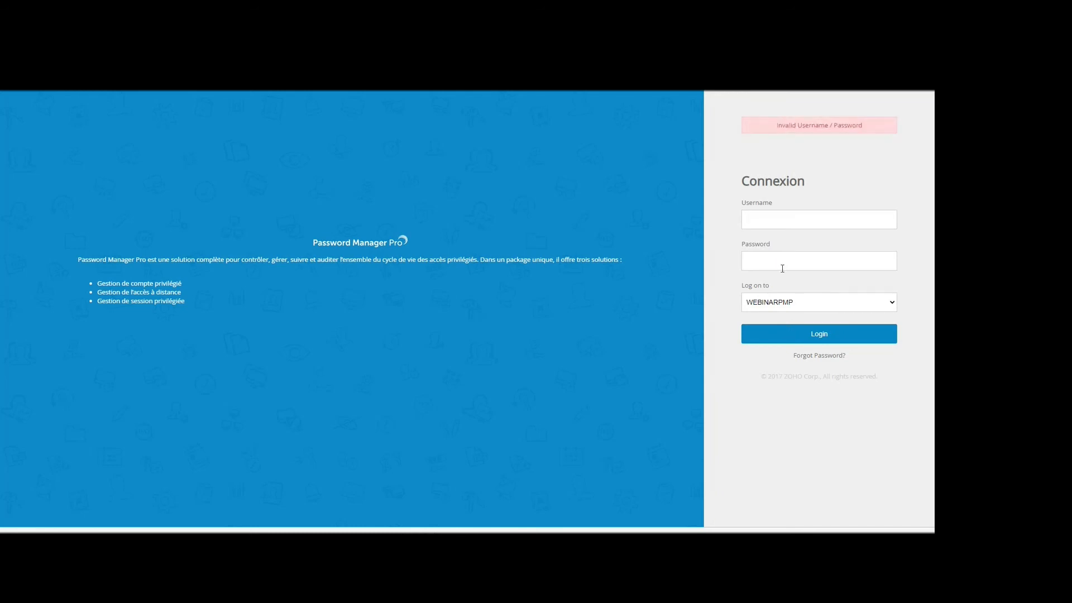
- Re-enter the username demoaduser and the account password and log on to the WEBINARPMP domain
type("demoaduser")
key("Tab")
type("•••••••••••")
left_click(805, 339)
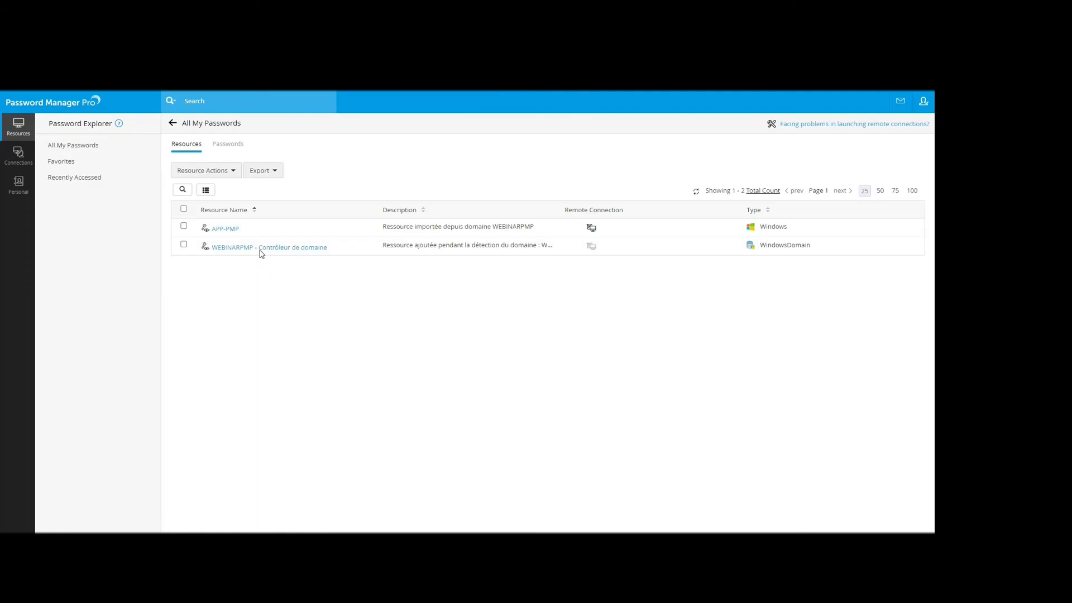
- Examine the password request form for the domain controller's administrateur account with access set to Later, and close it without sending
left_click(259, 248)
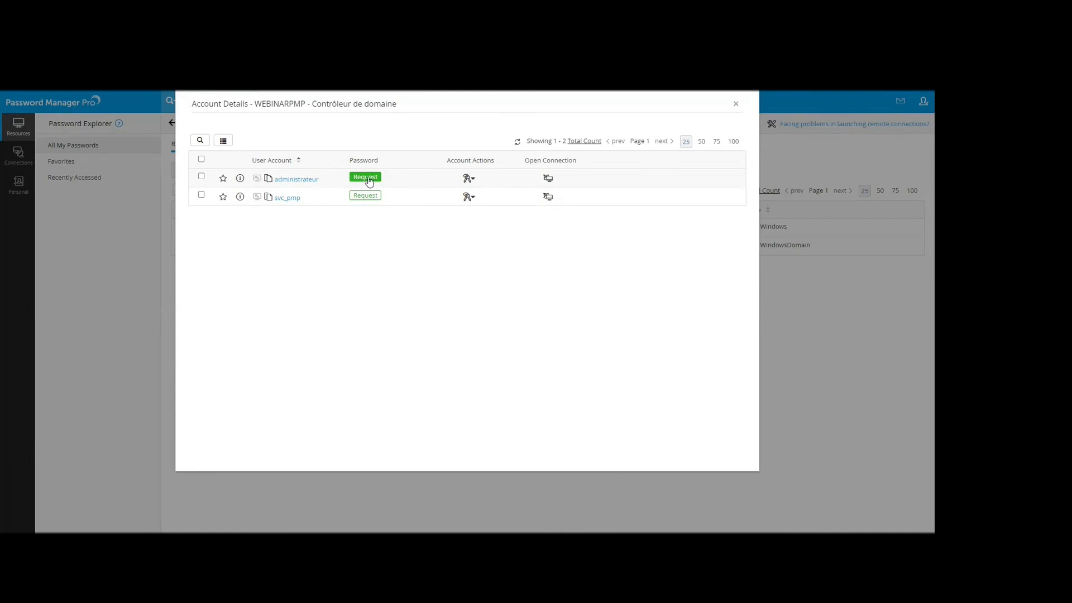
left_click(366, 179)
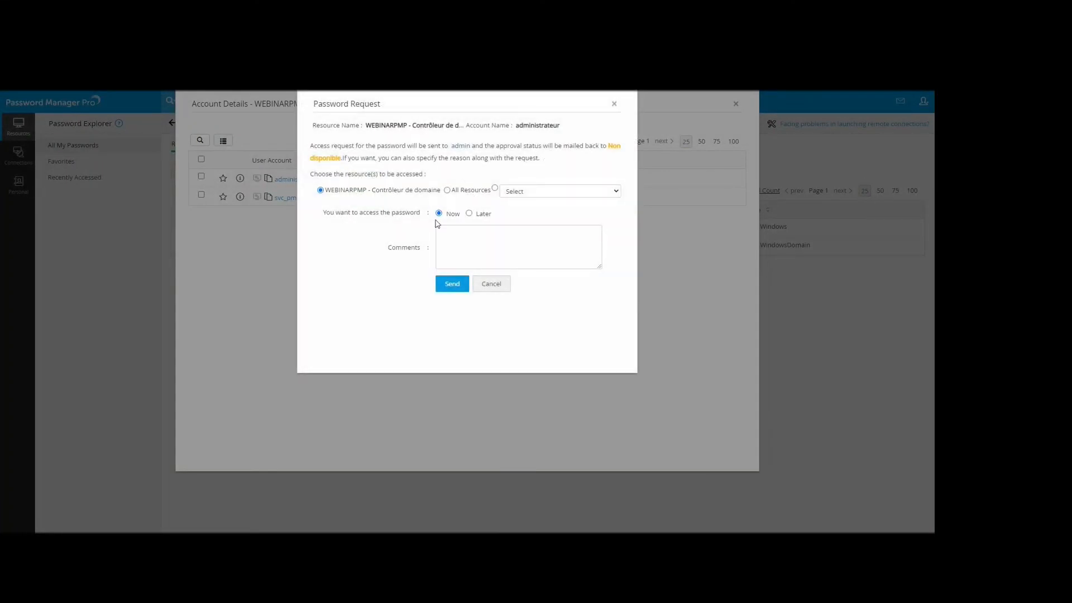
left_click(469, 214)
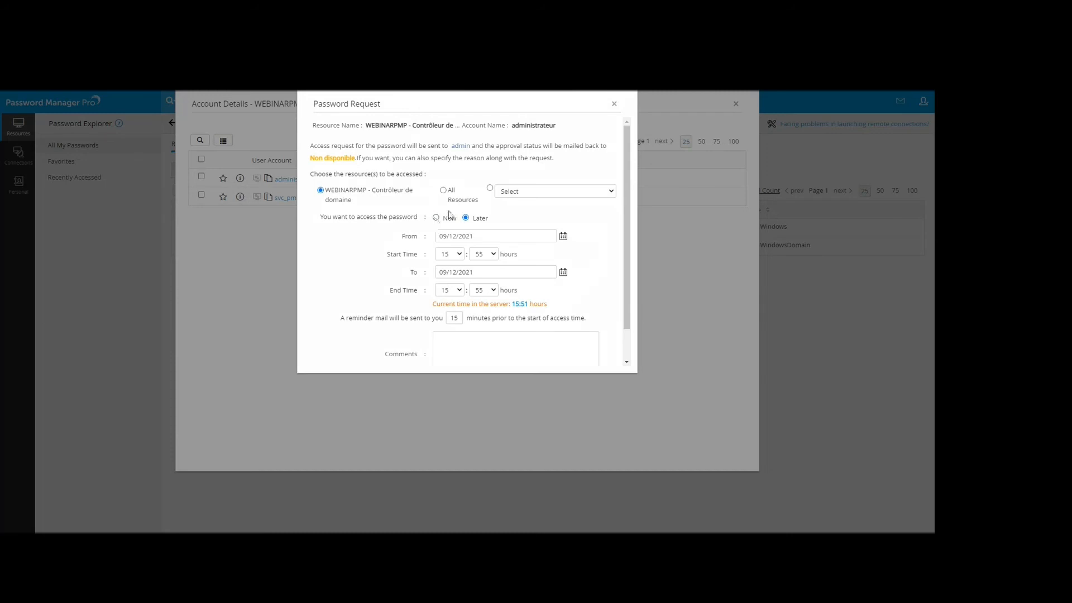
left_click(613, 106)
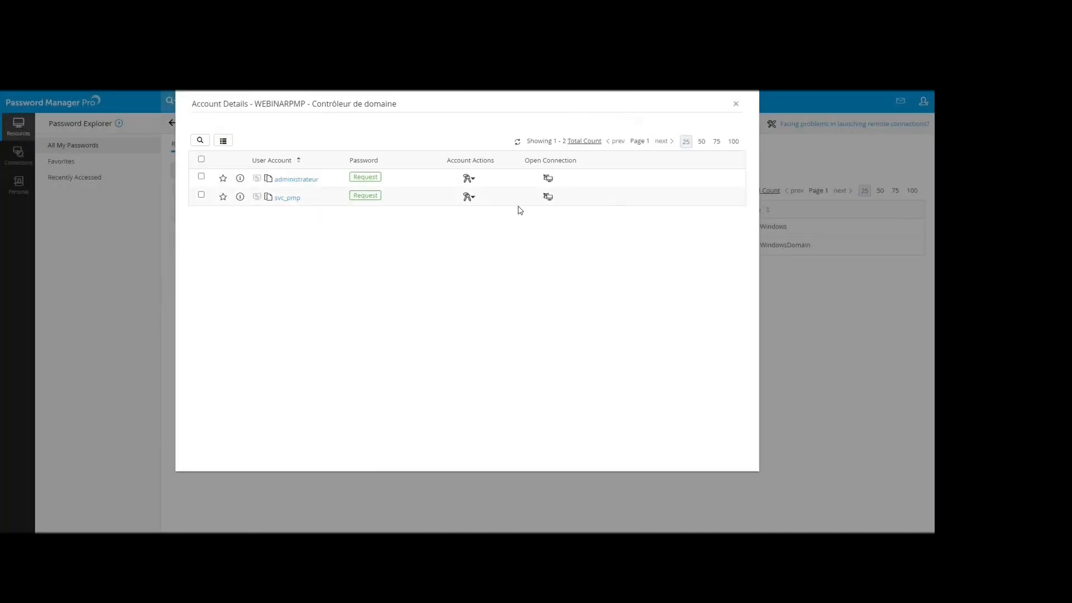
left_click(735, 106)
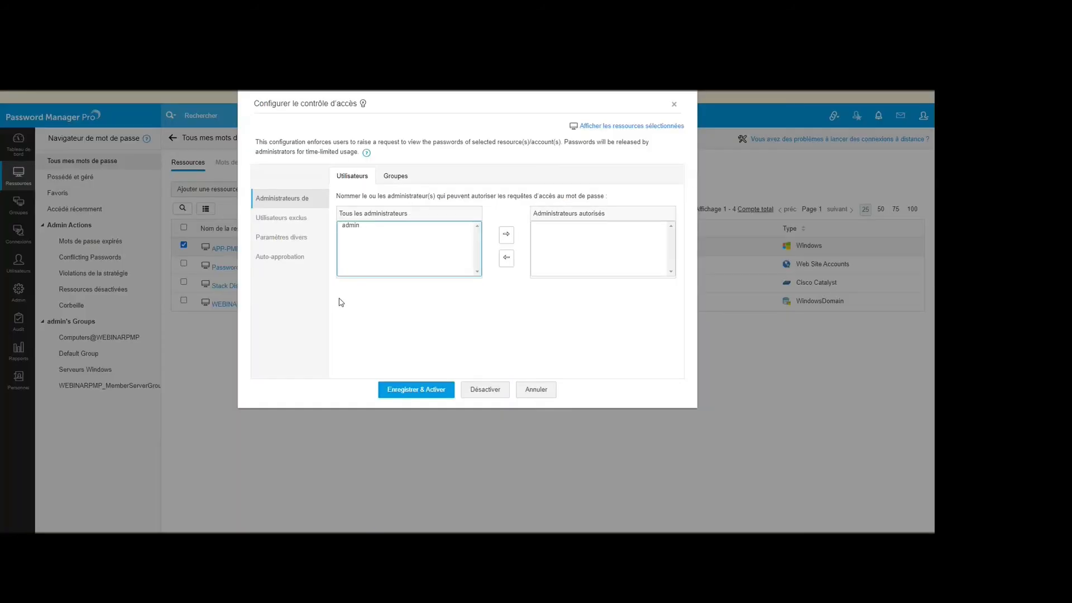
- Review the administrator, miscellaneous and auto-approval options of APP-PMP's access control in the administrator session, and cancel the configuration
left_click(355, 226)
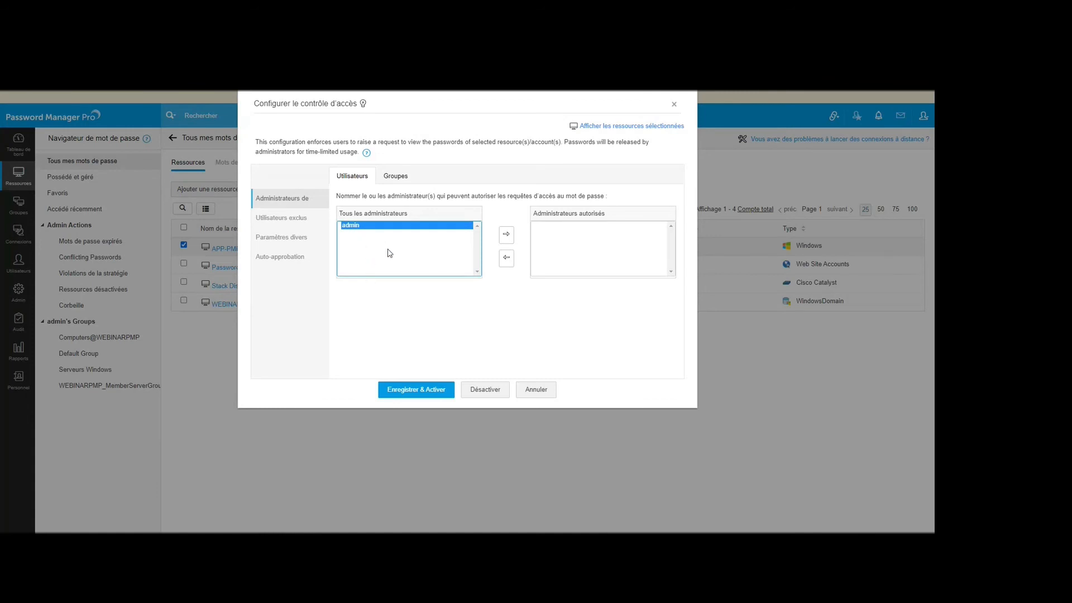
left_click(294, 240)
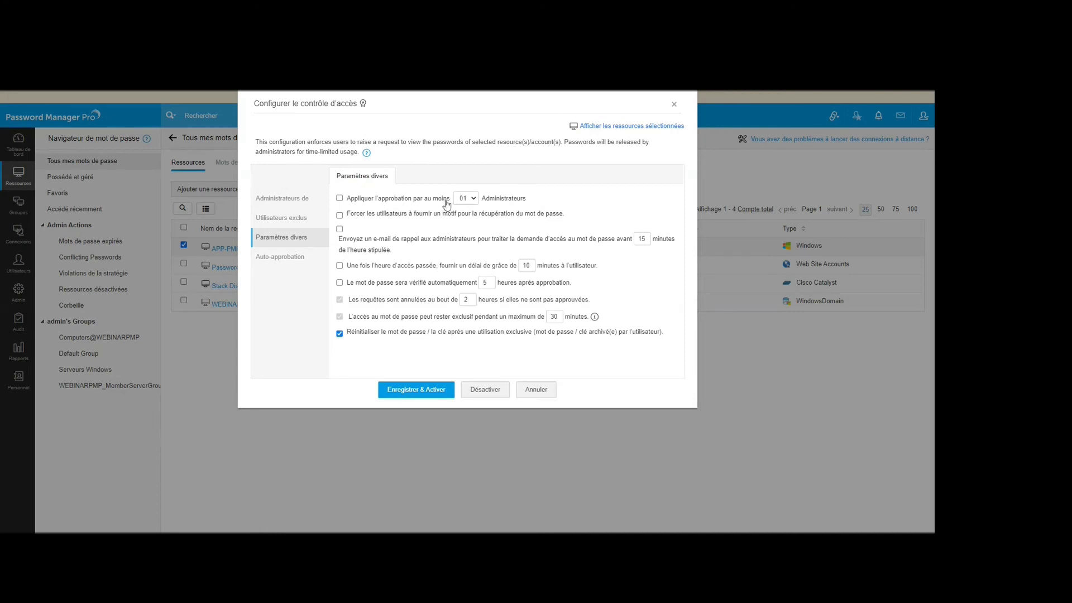
left_click(468, 199)
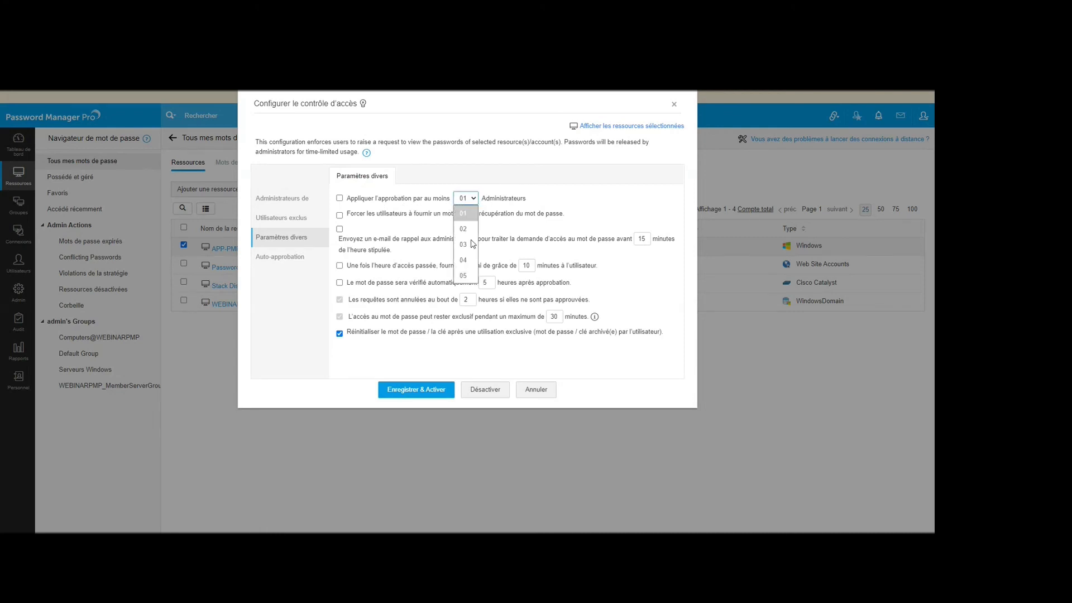
left_click(565, 204)
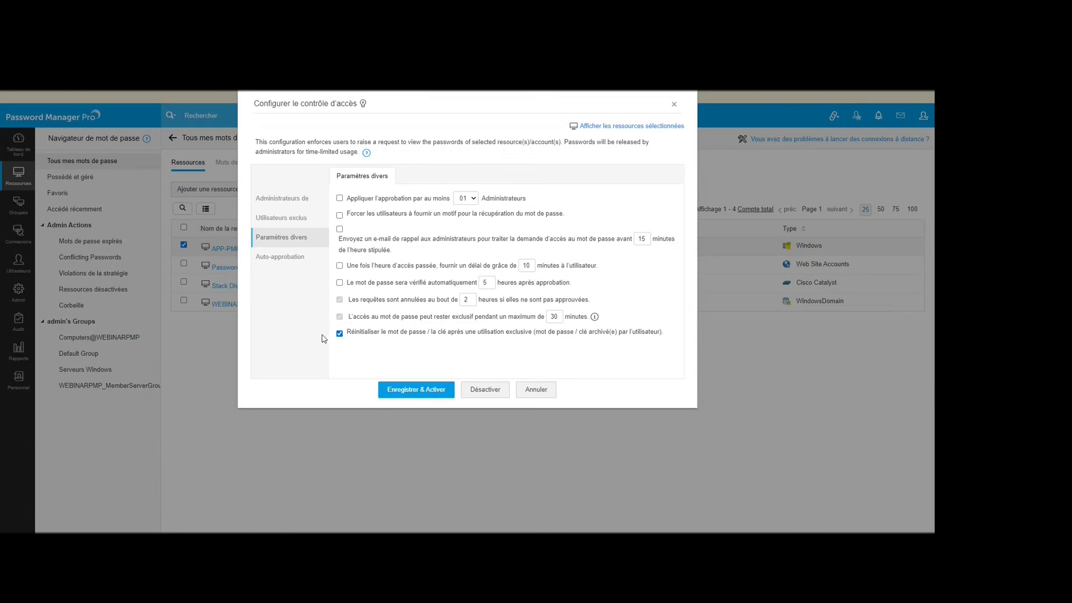
left_click(282, 258)
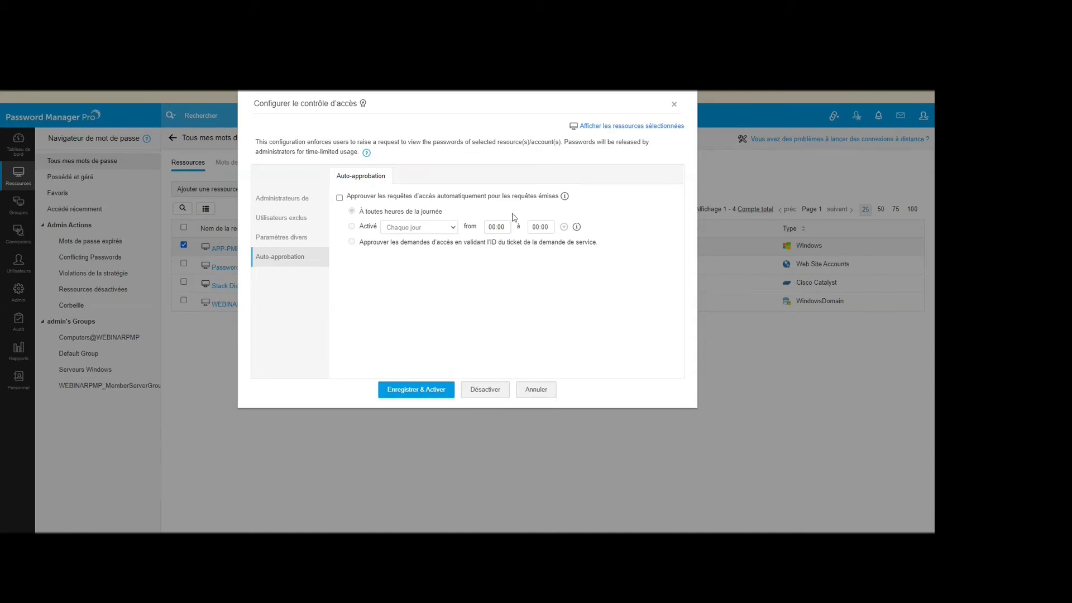
left_click(537, 390)
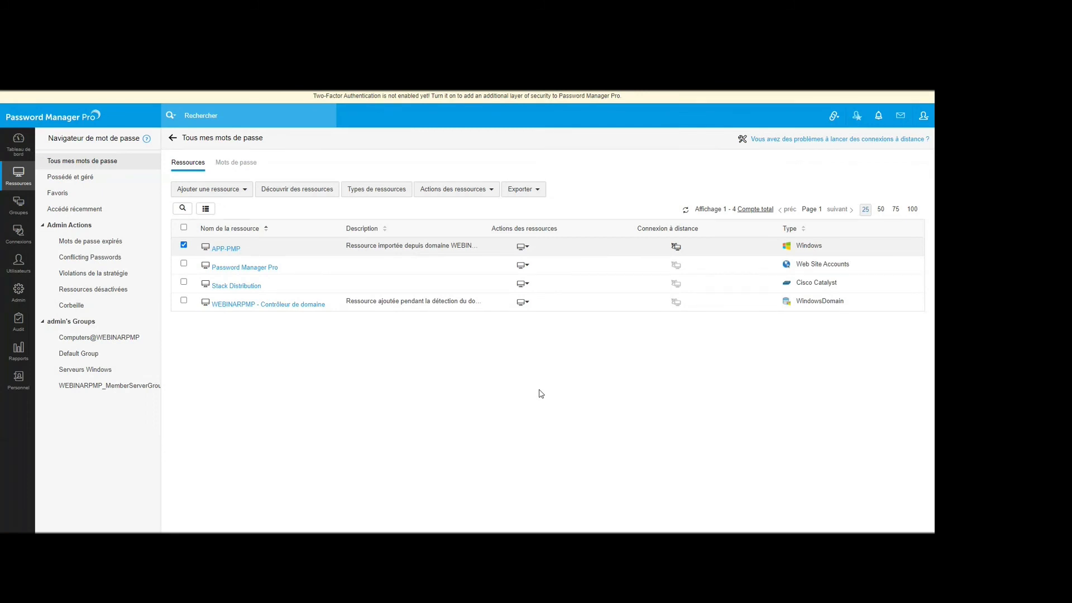
- Check the list of expired passwords from the password dashboard and close it
left_click(19, 205)
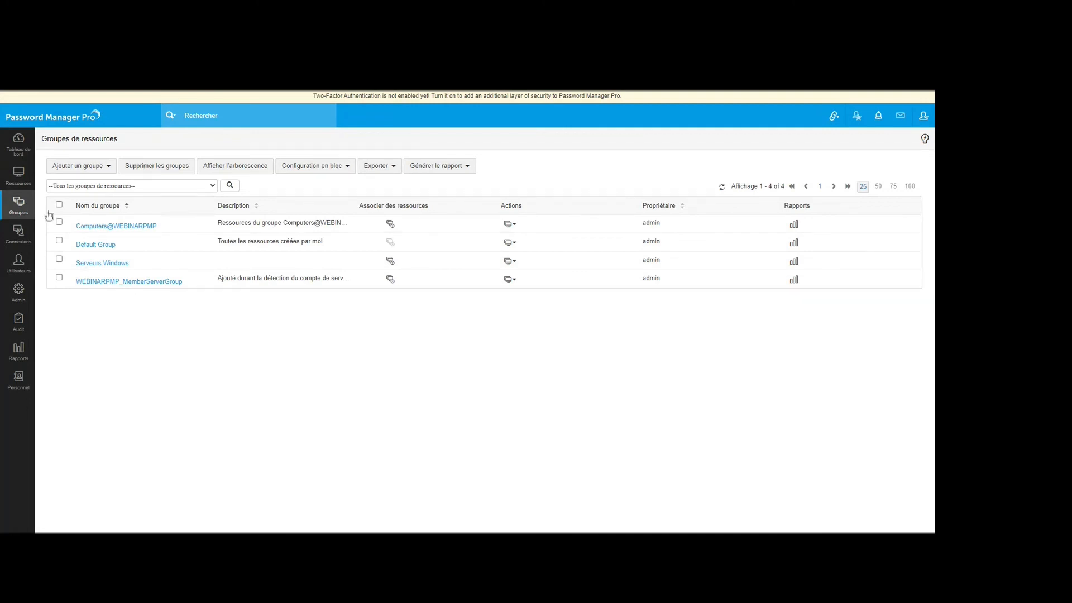
left_click(19, 144)
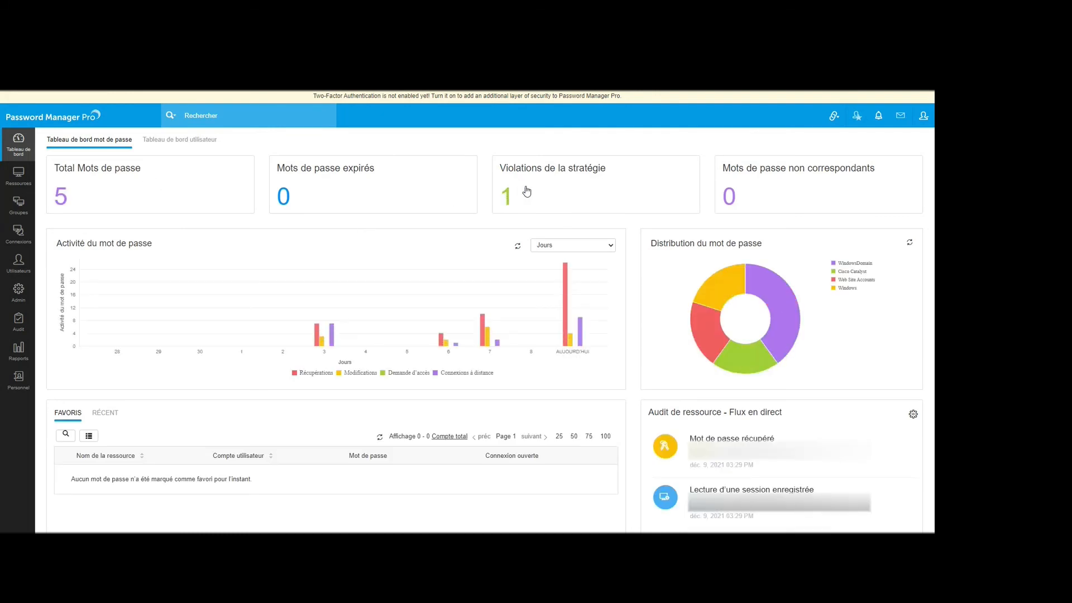
left_click(325, 184)
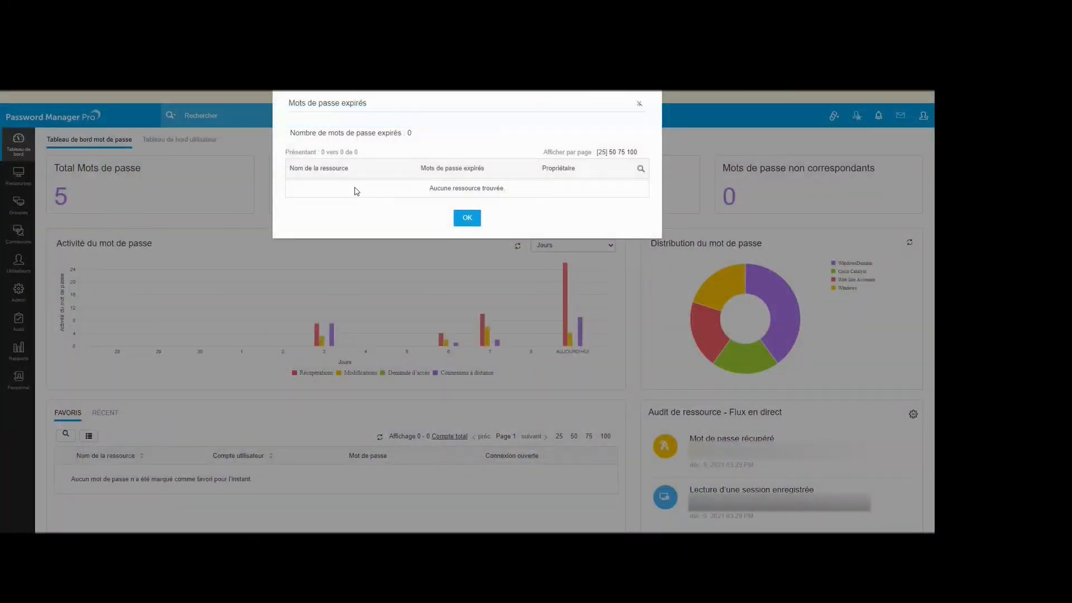
left_click(467, 218)
- Select the Serveurs Windows resource group and open its periodic password reset configuration
left_click(19, 205)
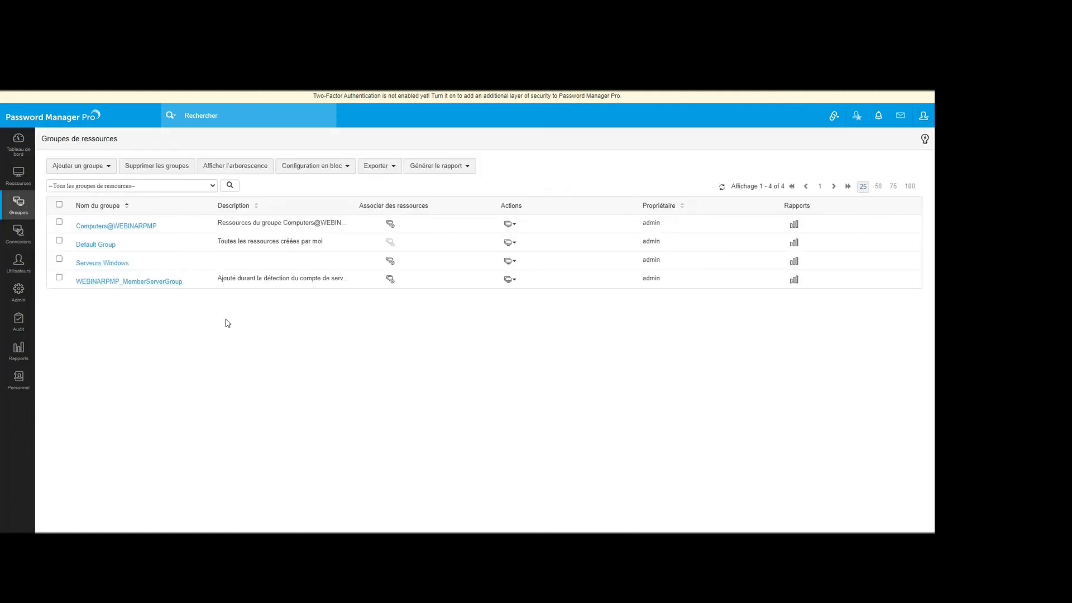
left_click(60, 259)
left_click(507, 262)
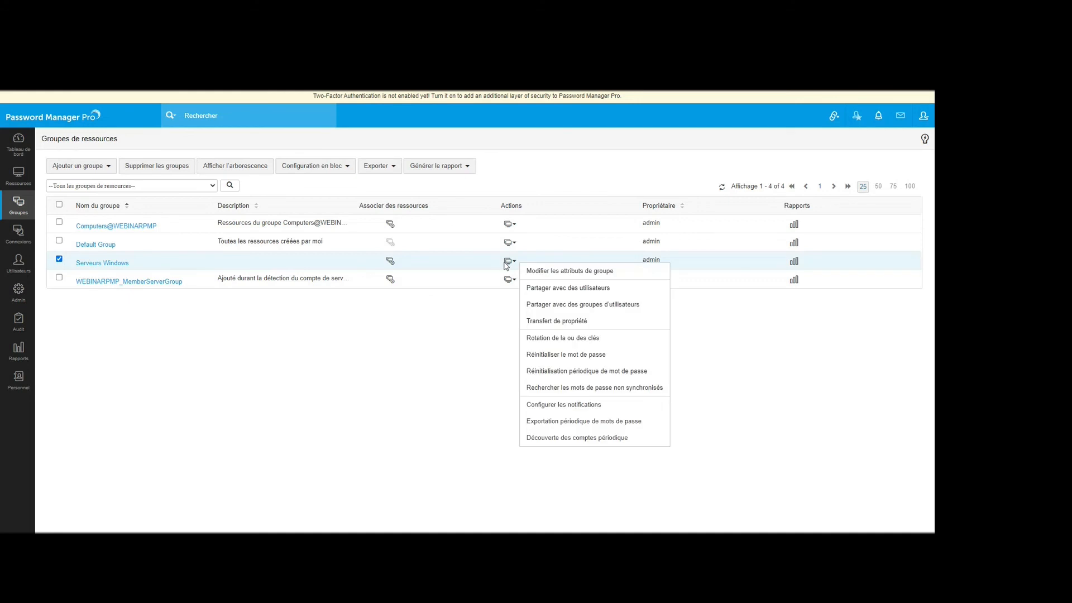
left_click(573, 376)
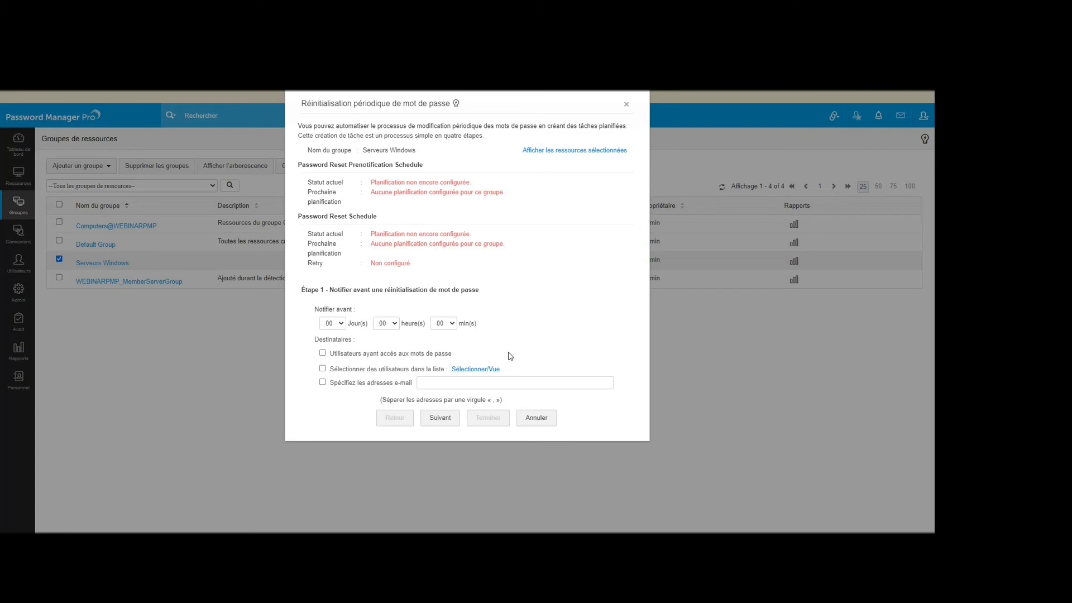
- Examine the notification and password assignment stages of Serveurs Windows' periodic reset, cancel the configuration, and deselect the group
left_click(440, 418)
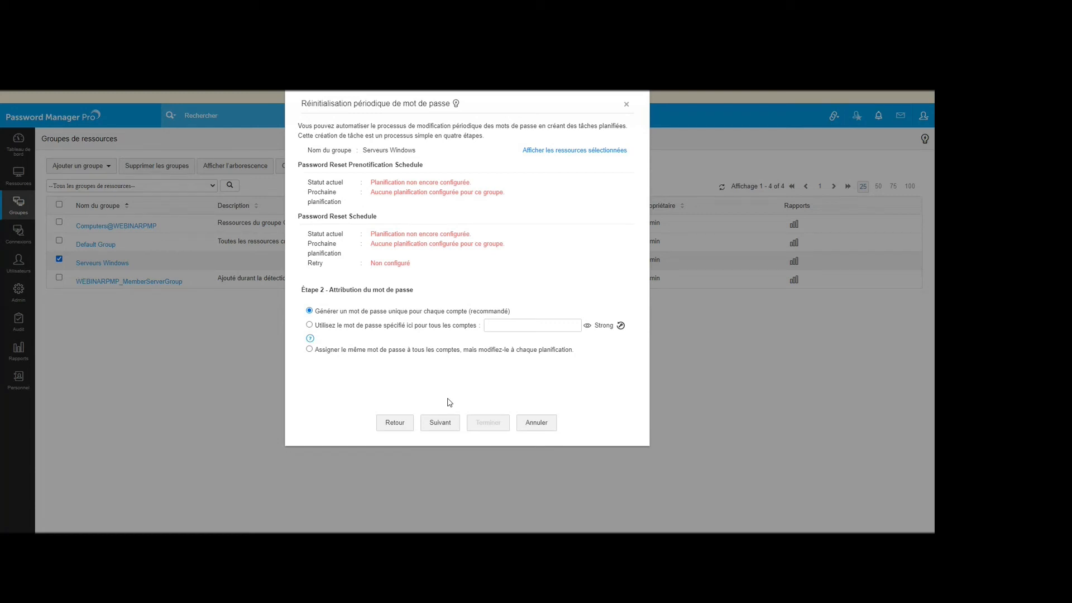
left_click(536, 424)
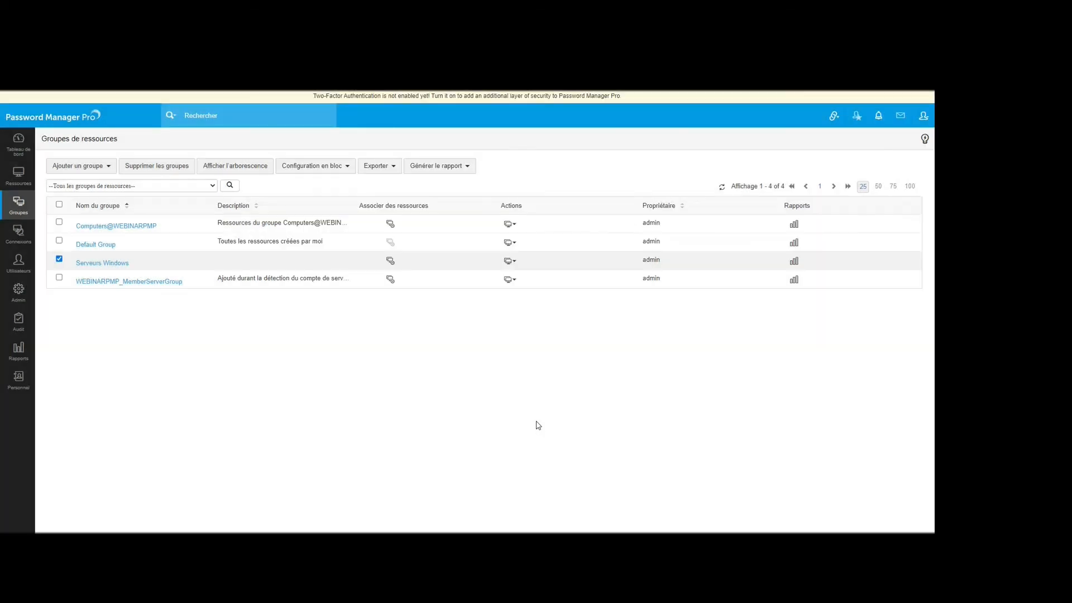
left_click(59, 260)
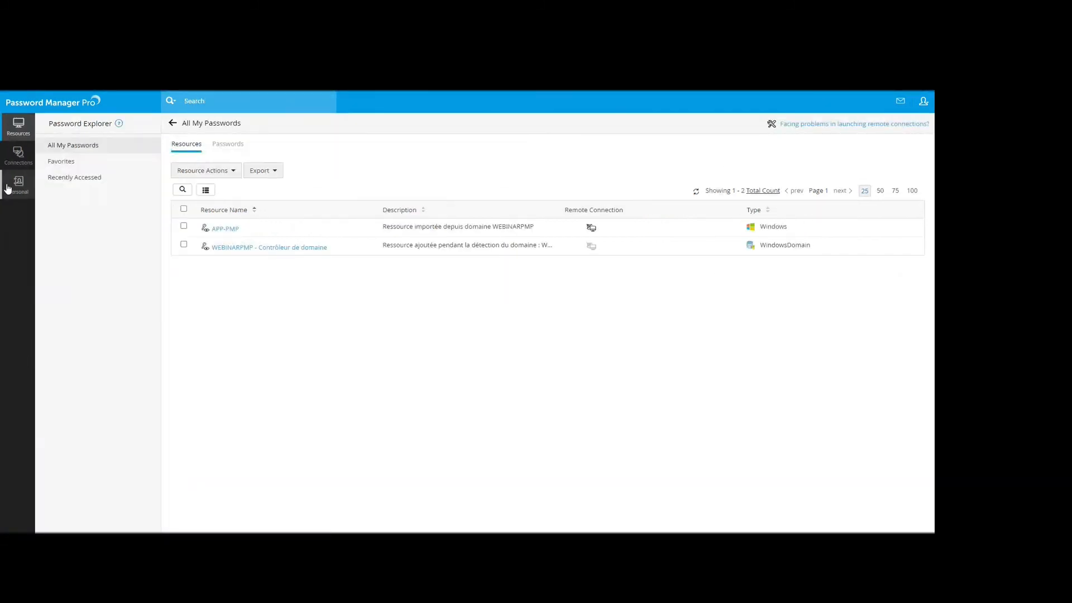
- Switch to the standard user's session, examine the personal password passphrase page, and leave it for the connections without saving
left_click(8, 188)
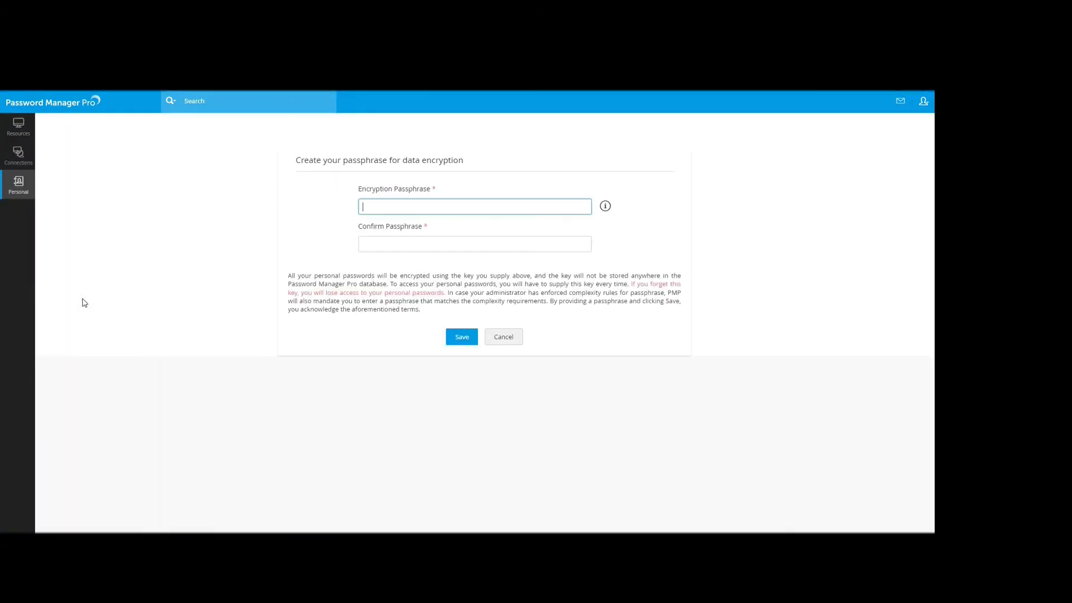
left_click(21, 159)
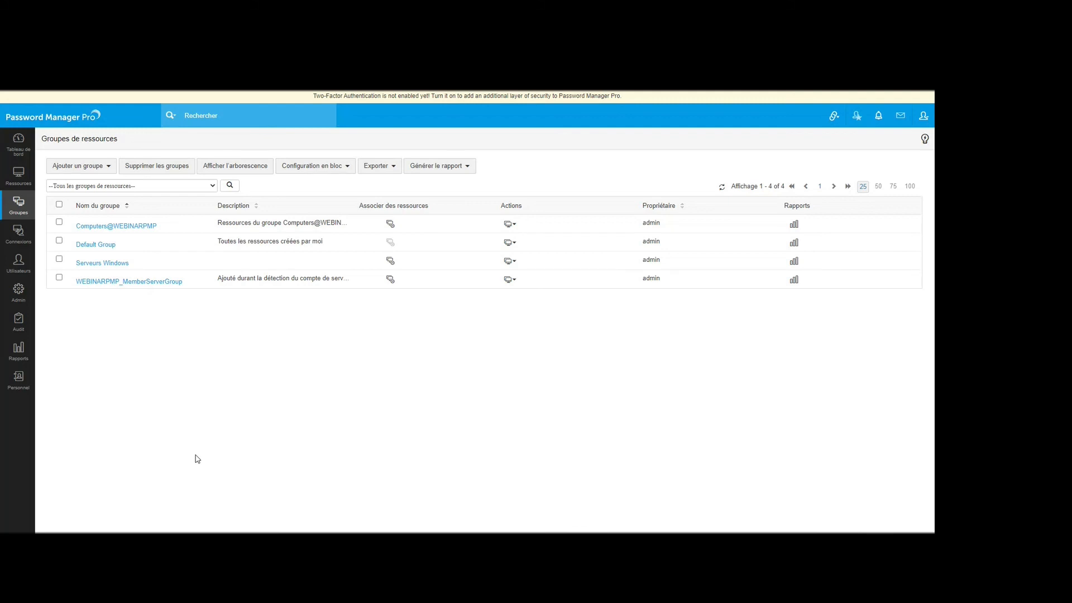
- Enable the SSH key and certificate features by clearing their two deactivation options in the miscellaneous general settings, and save with the page refresh
left_click(18, 292)
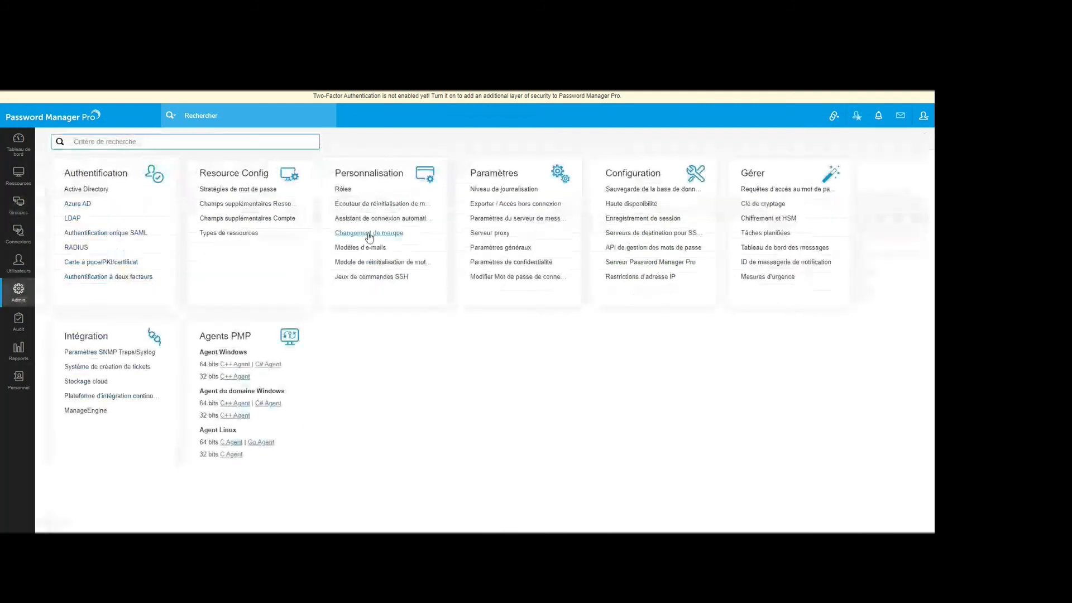
left_click(511, 249)
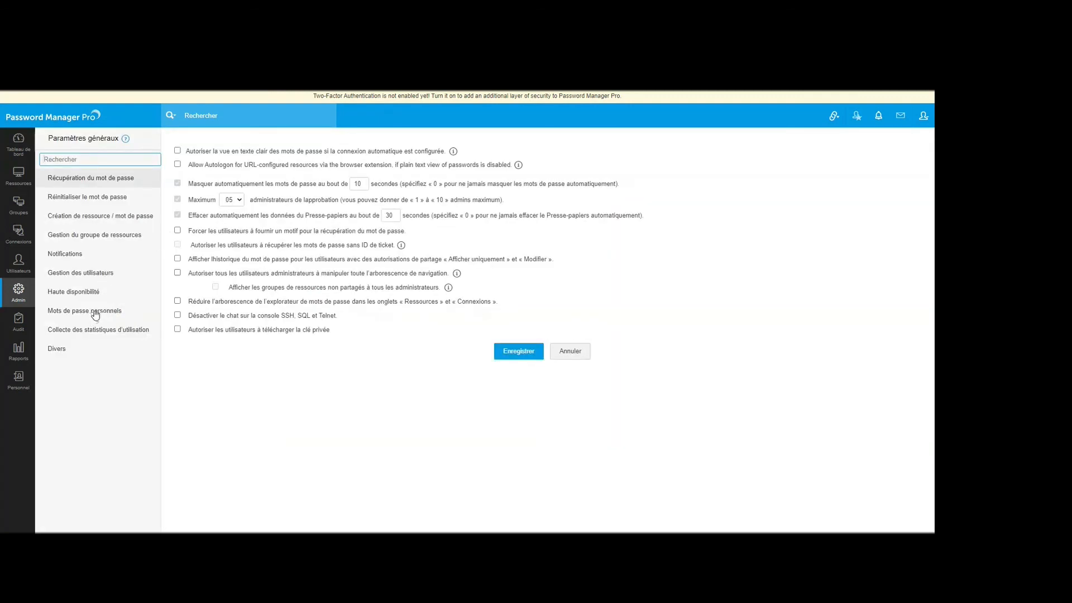
left_click(83, 199)
left_click(62, 347)
left_click(197, 158)
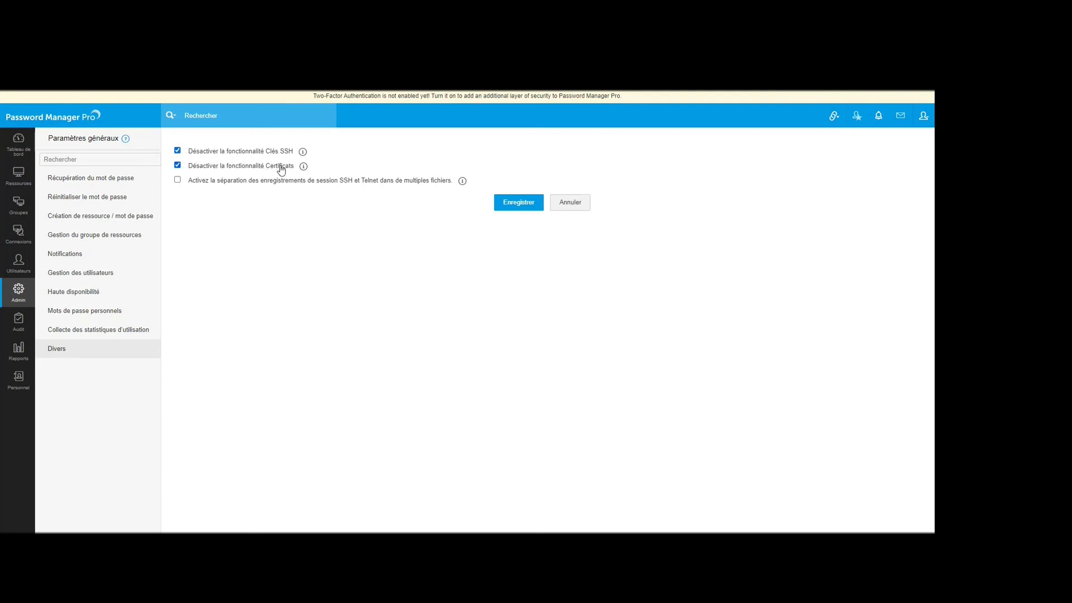
left_click(249, 152)
left_click(229, 167)
left_click(513, 203)
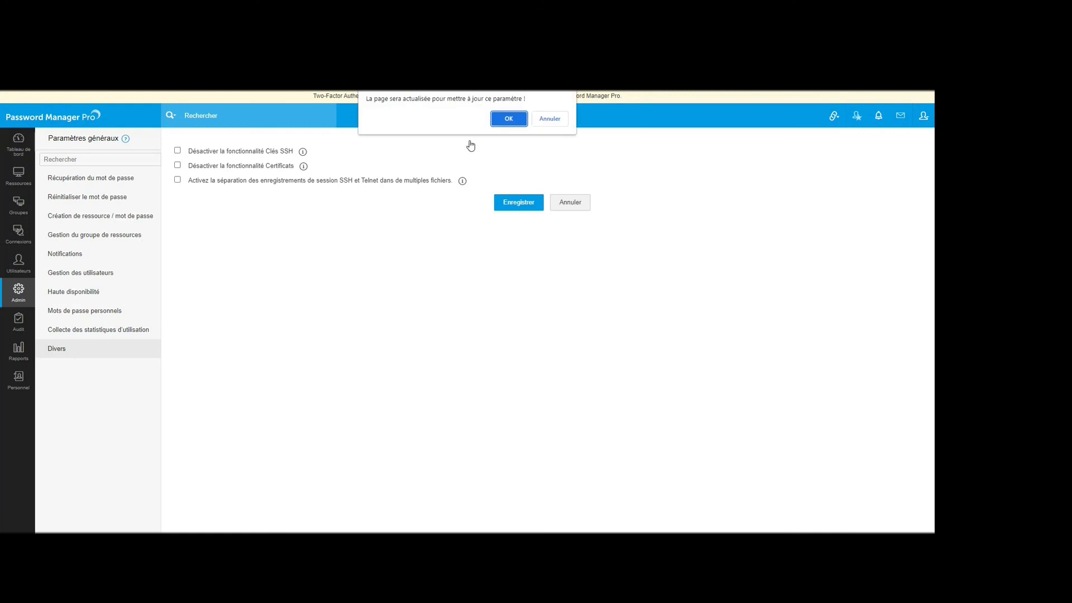
left_click(507, 119)
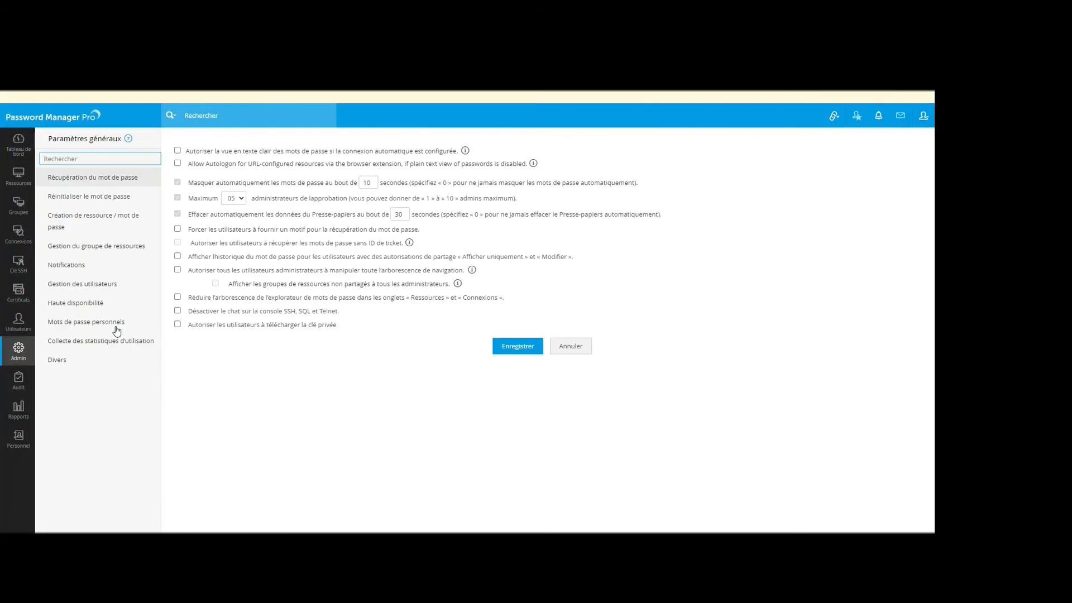
- Examine the SSH key management, certificate management and the SSH/SSL options in the administration overview
left_click(18, 262)
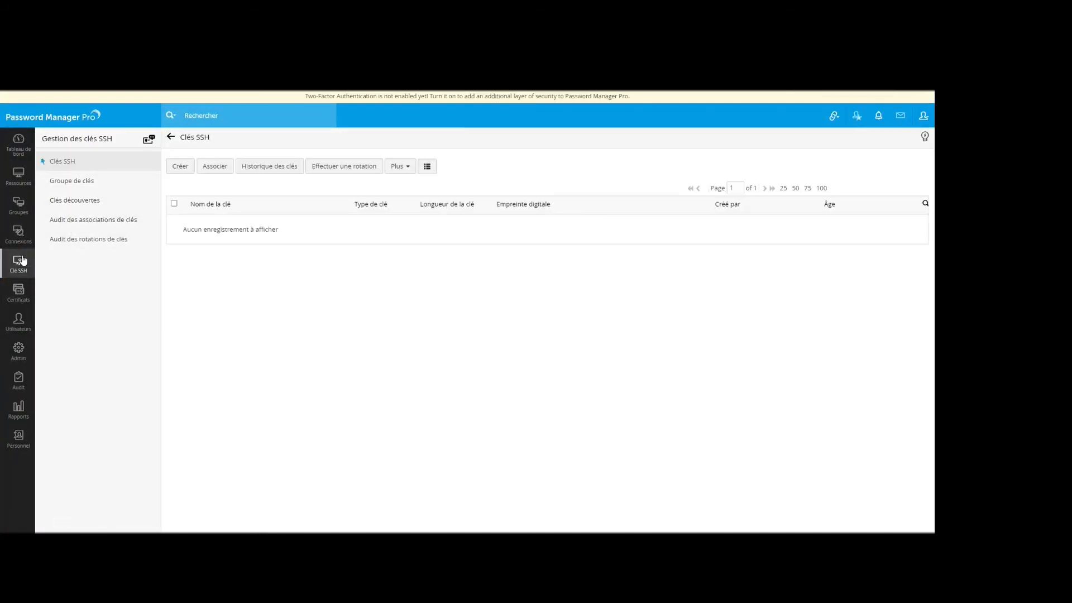
left_click(18, 296)
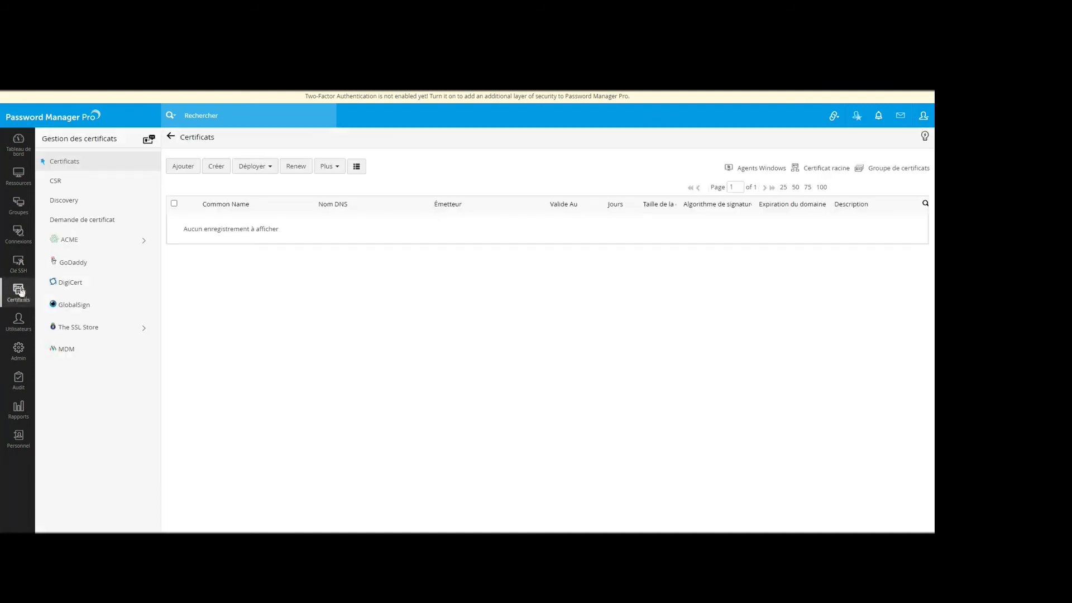
left_click(18, 263)
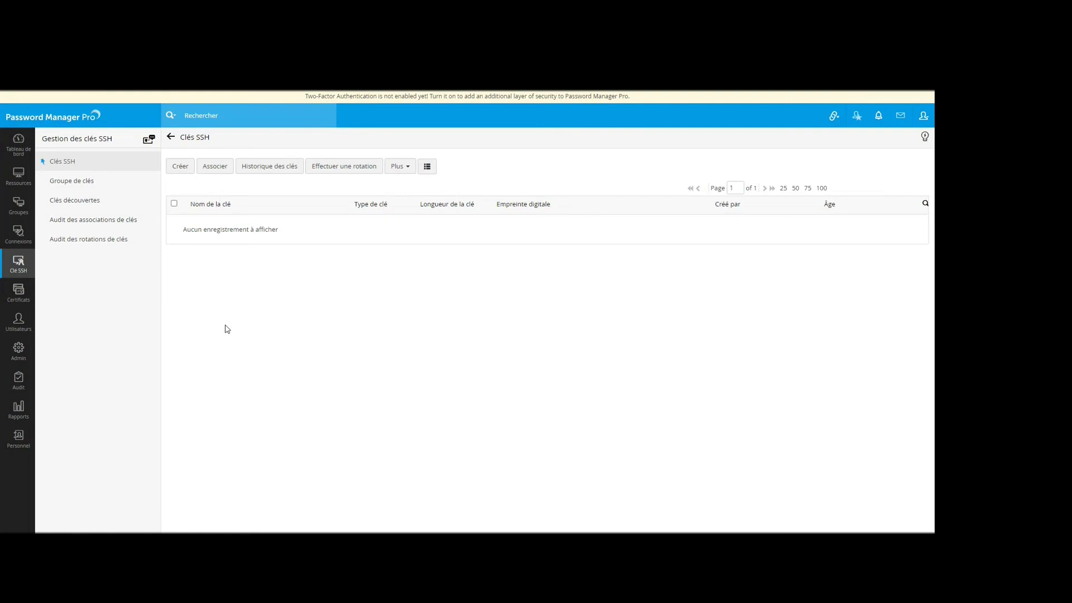
left_click(20, 350)
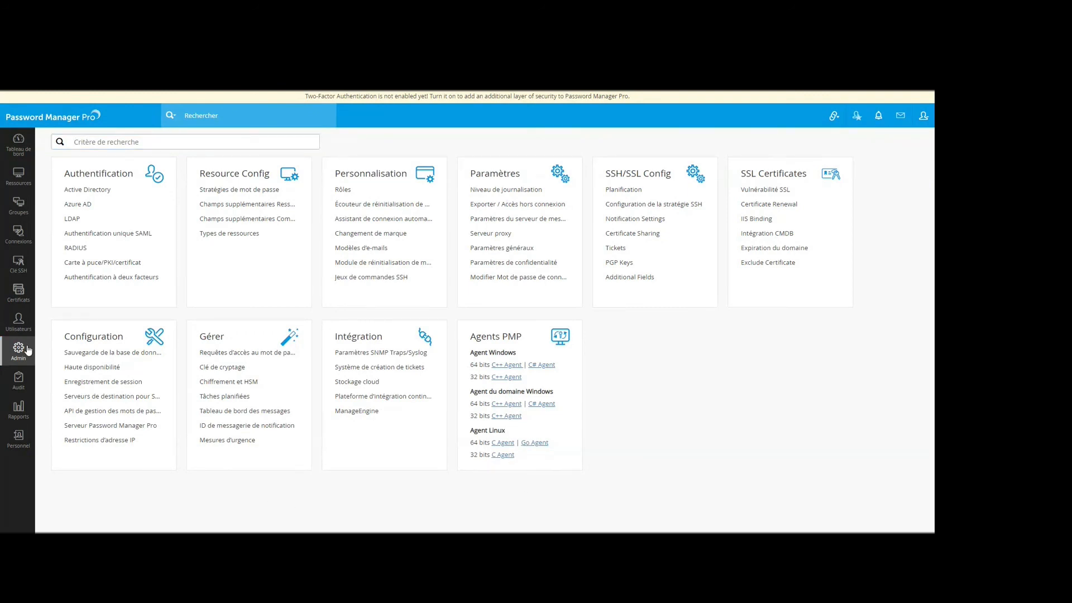
left_click(18, 302)
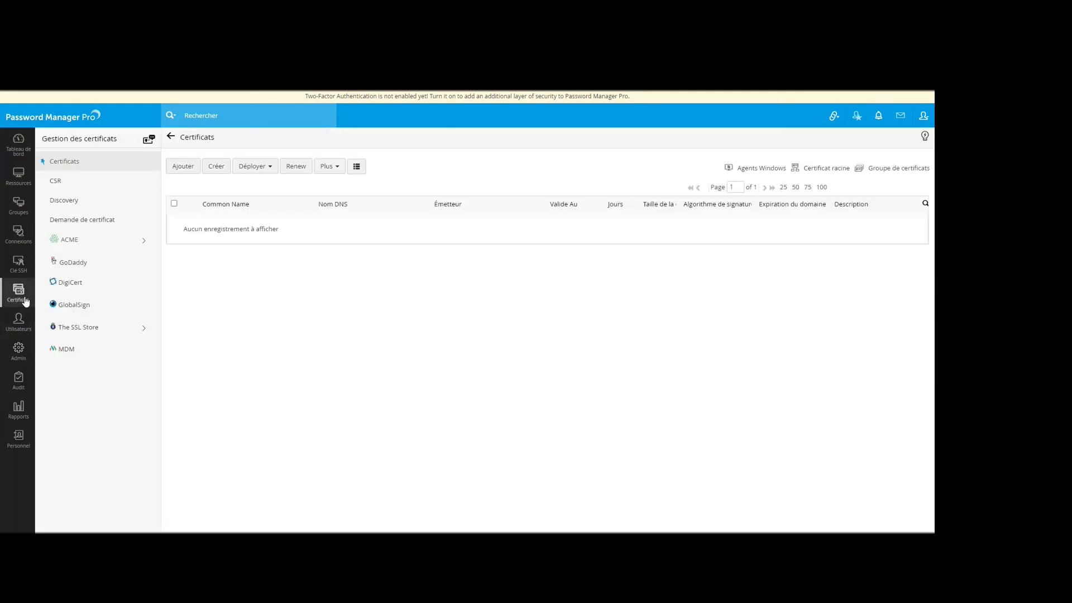
- Disable the SSH key and certificate features in the miscellaneous general settings and save with the page refresh
left_click(18, 351)
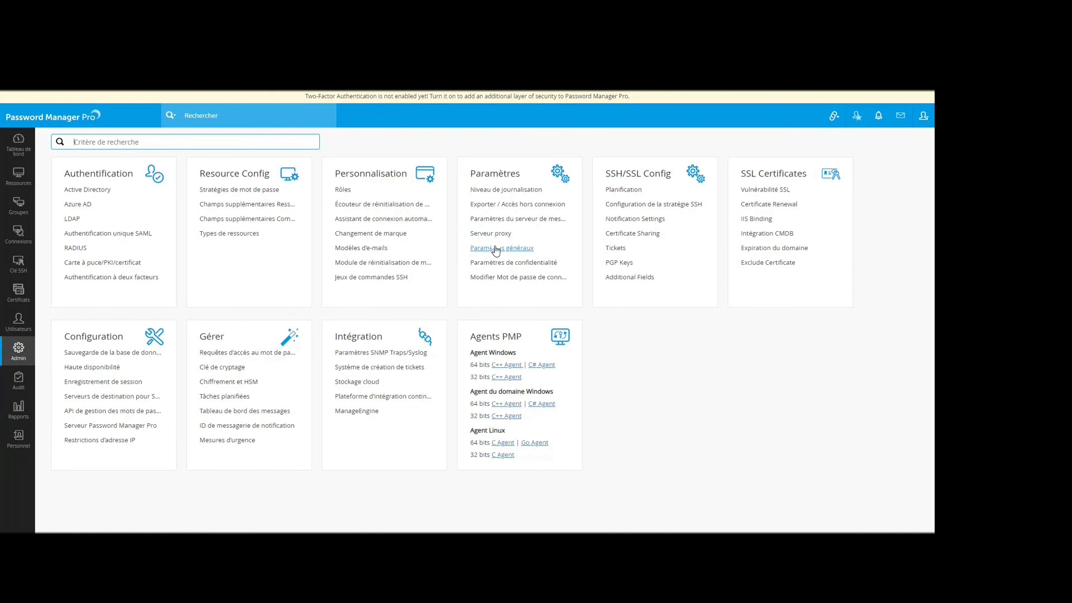
left_click(524, 249)
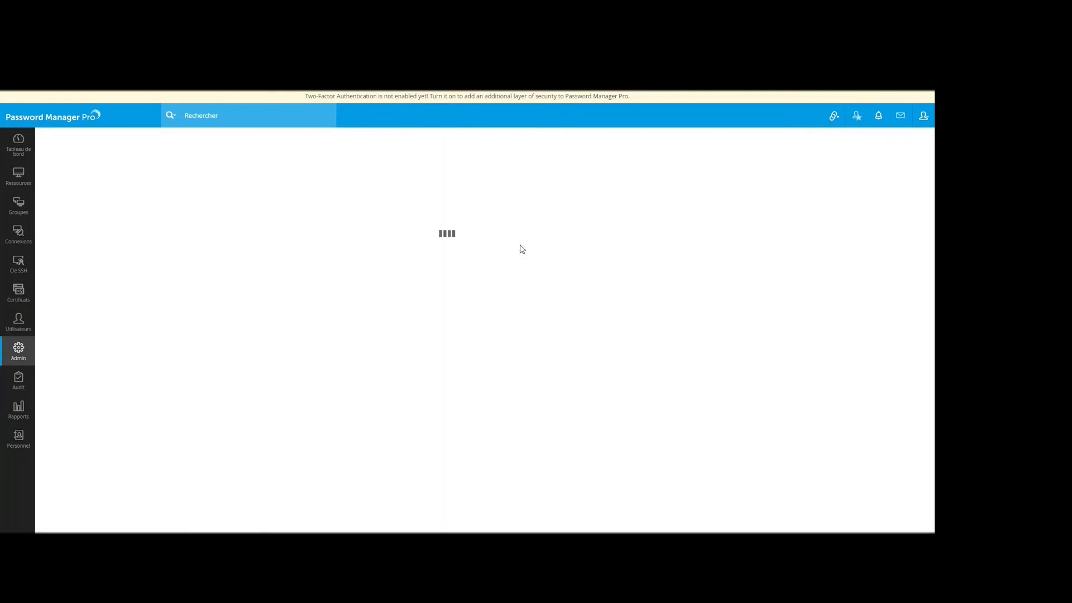
left_click(103, 198)
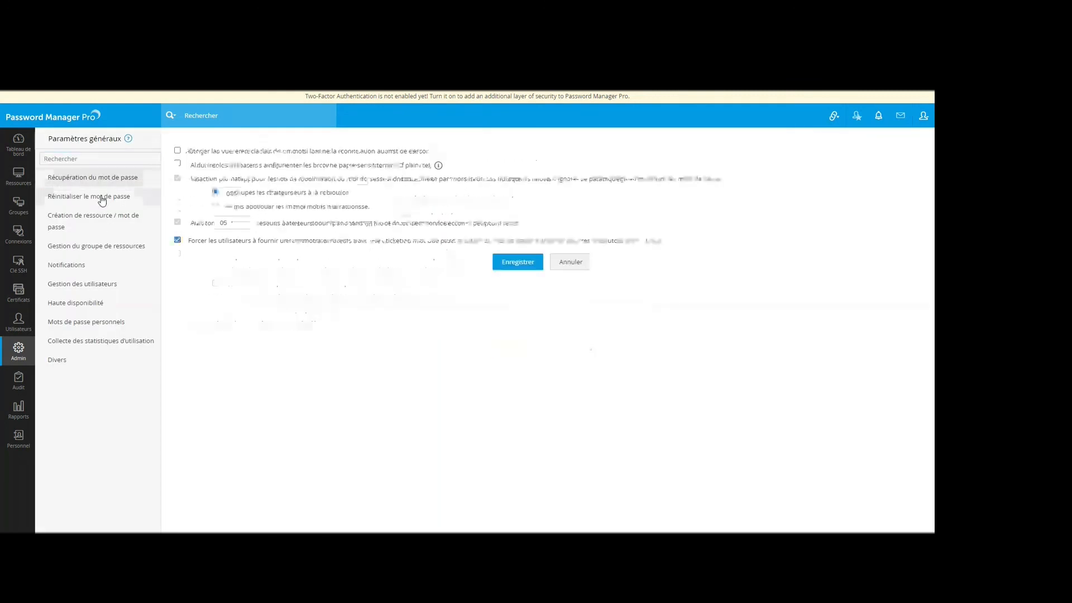
left_click(77, 246)
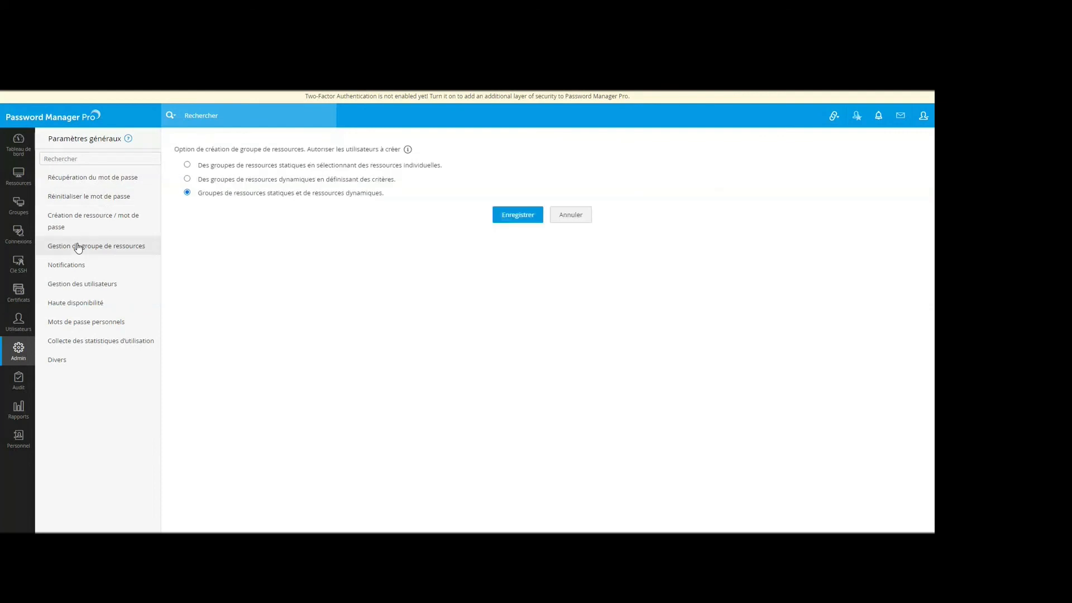
left_click(80, 267)
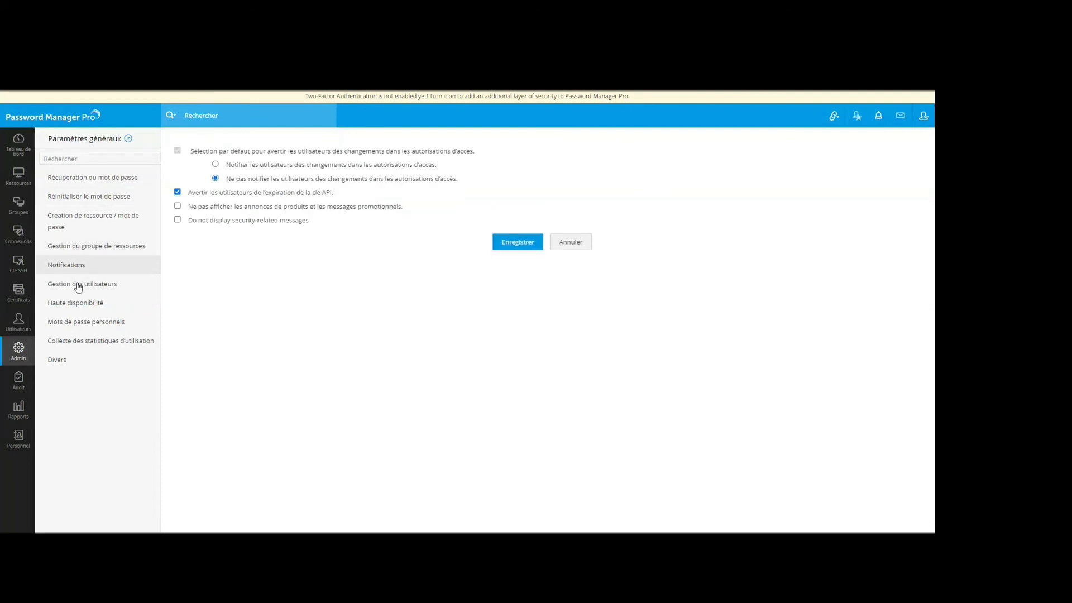
left_click(78, 284)
left_click(71, 302)
left_click(69, 326)
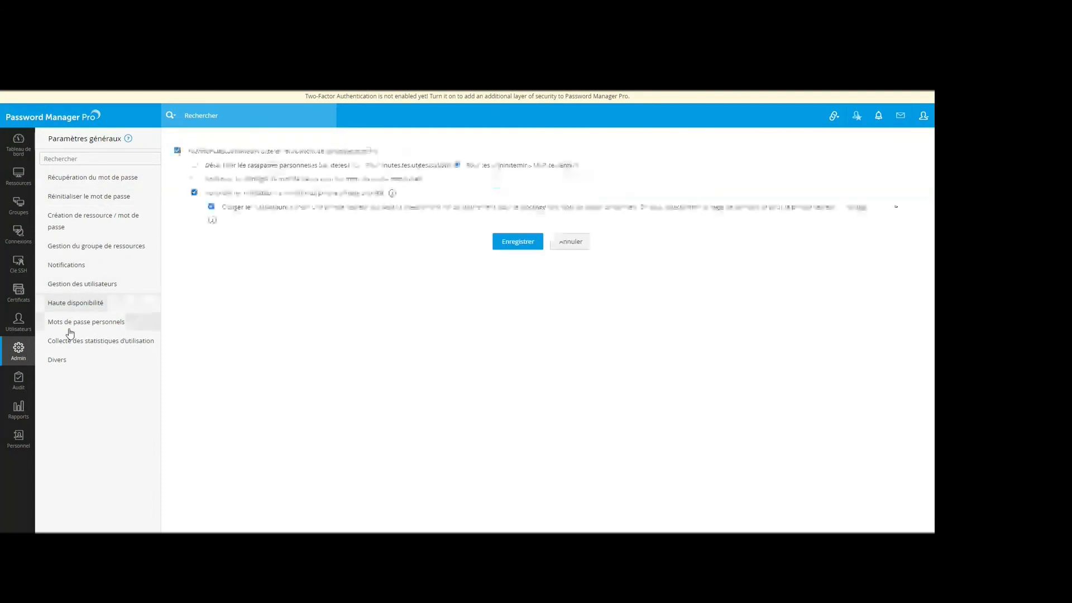
left_click(60, 362)
left_click(178, 165)
left_click(177, 151)
left_click(509, 202)
left_click(507, 119)
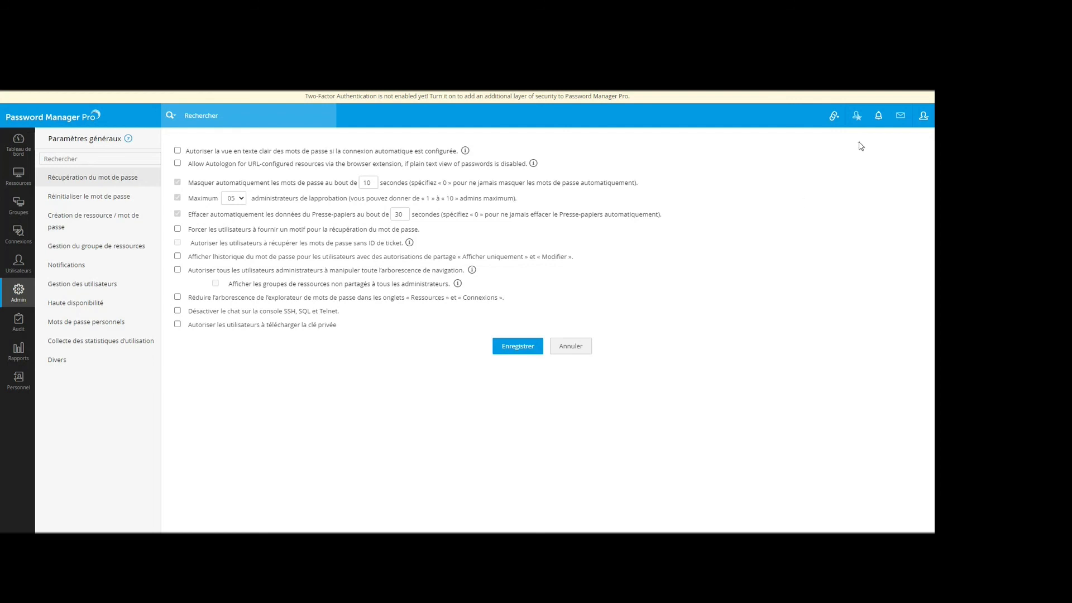
- Check the quick-access list of resources, close it, and open the password dashboard
left_click(834, 116)
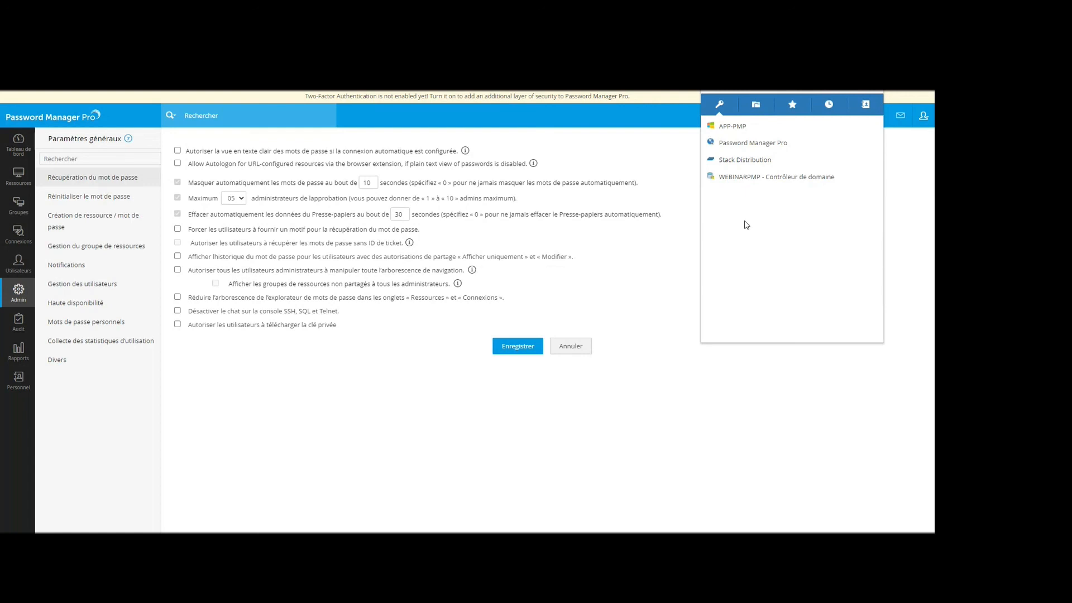
left_click(606, 368)
left_click(19, 143)
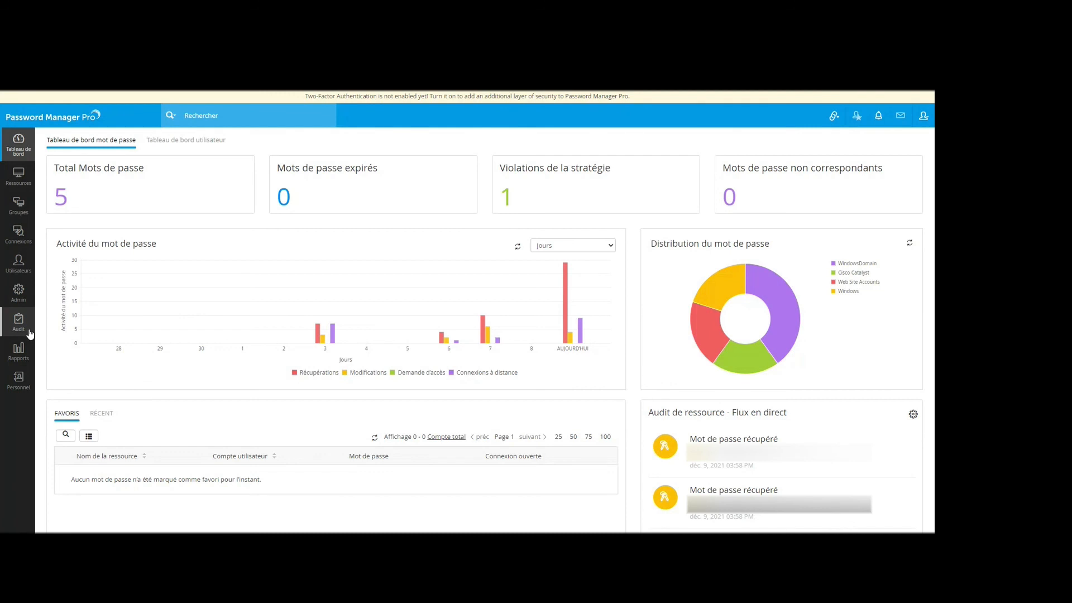
- Read the user role descriptions and the permissions table in the users page's help, and close it
left_click(18, 265)
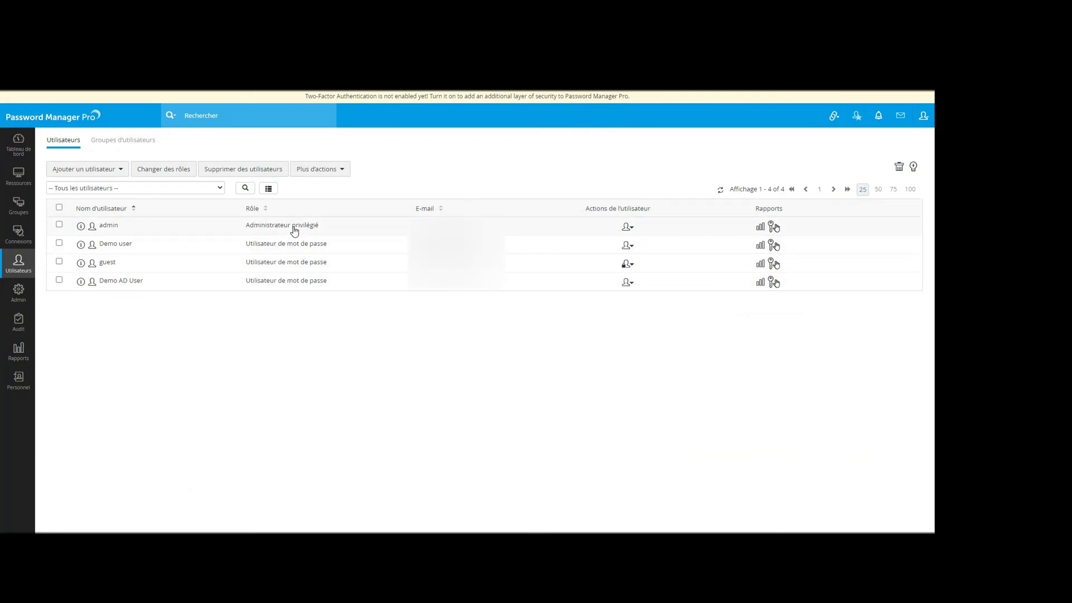
left_click(912, 167)
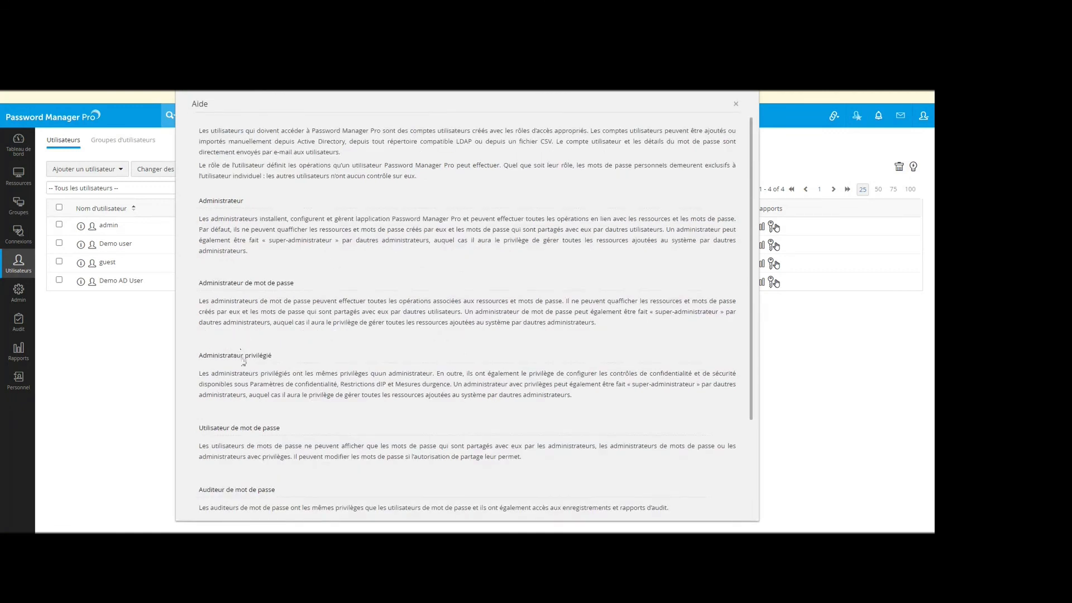
scroll(245, 363, "down", 2)
scroll(263, 369, "down", 1)
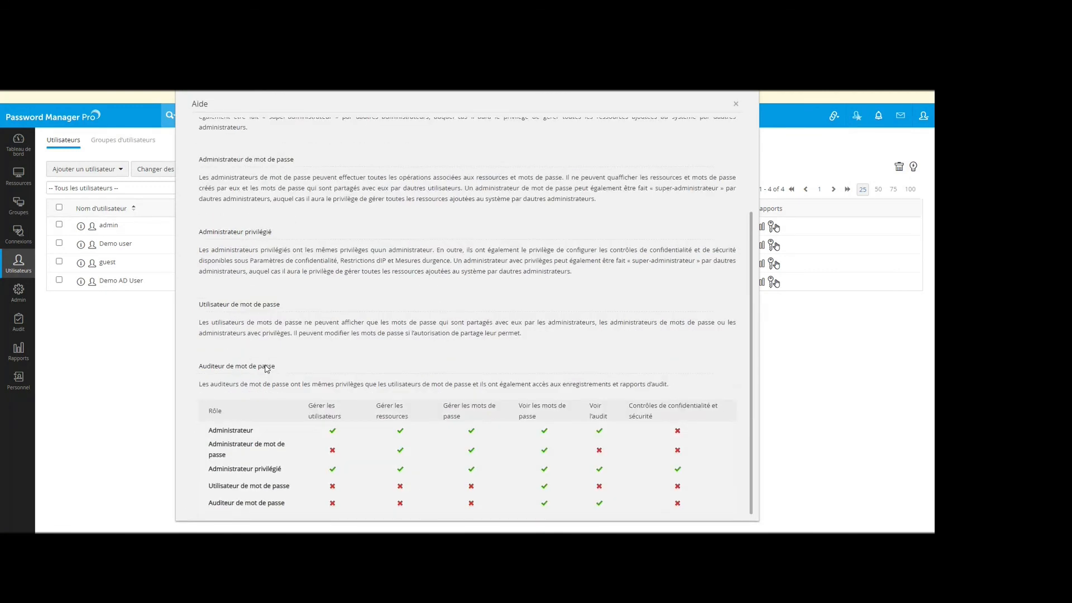
scroll(265, 369, "up", 3)
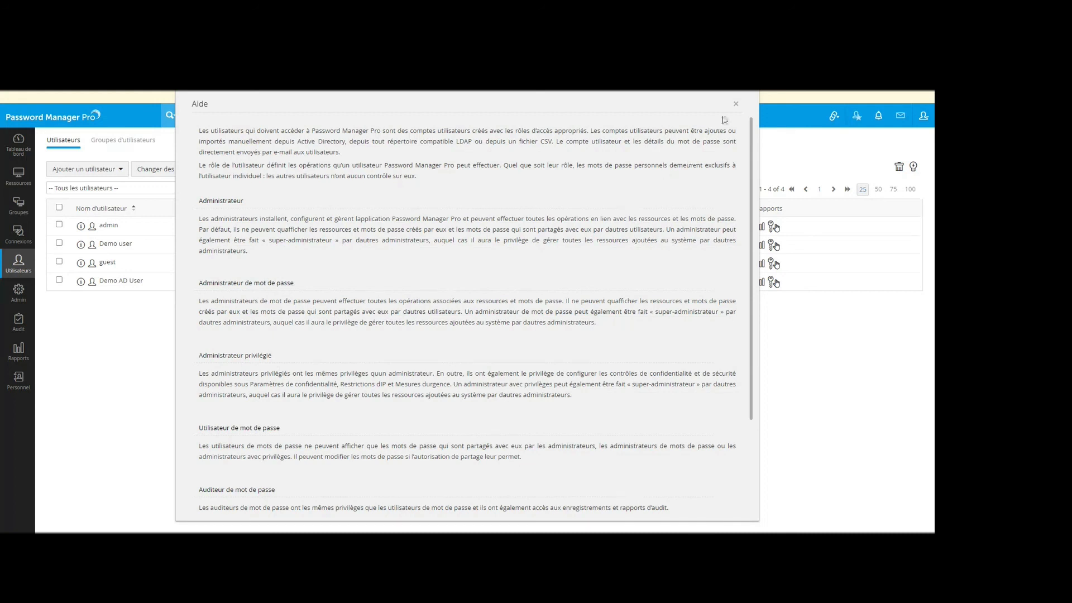
scroll(430, 244, "down", 3)
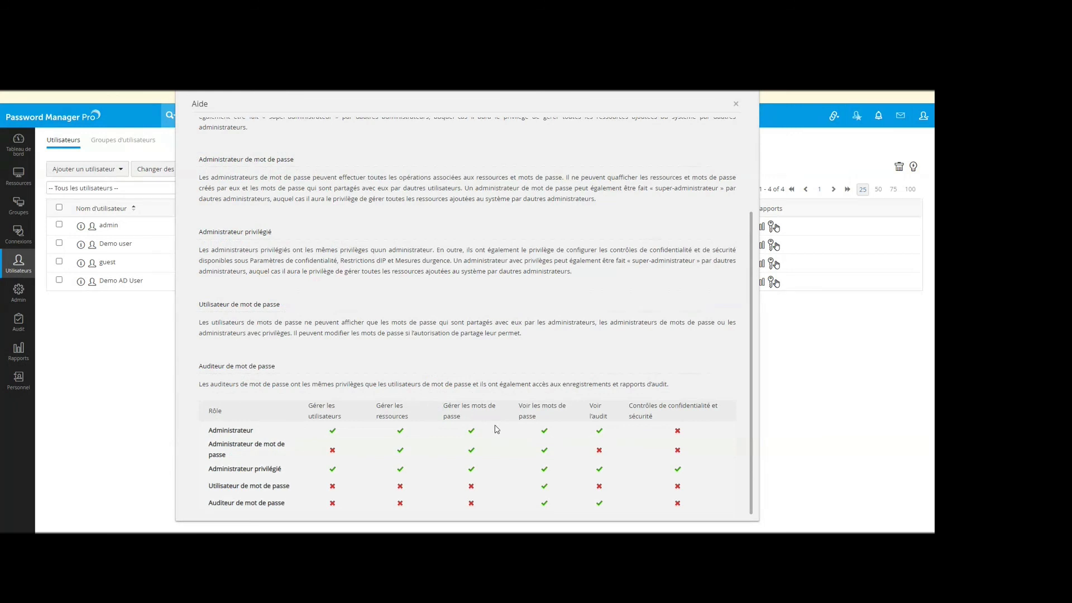
left_click(737, 106)
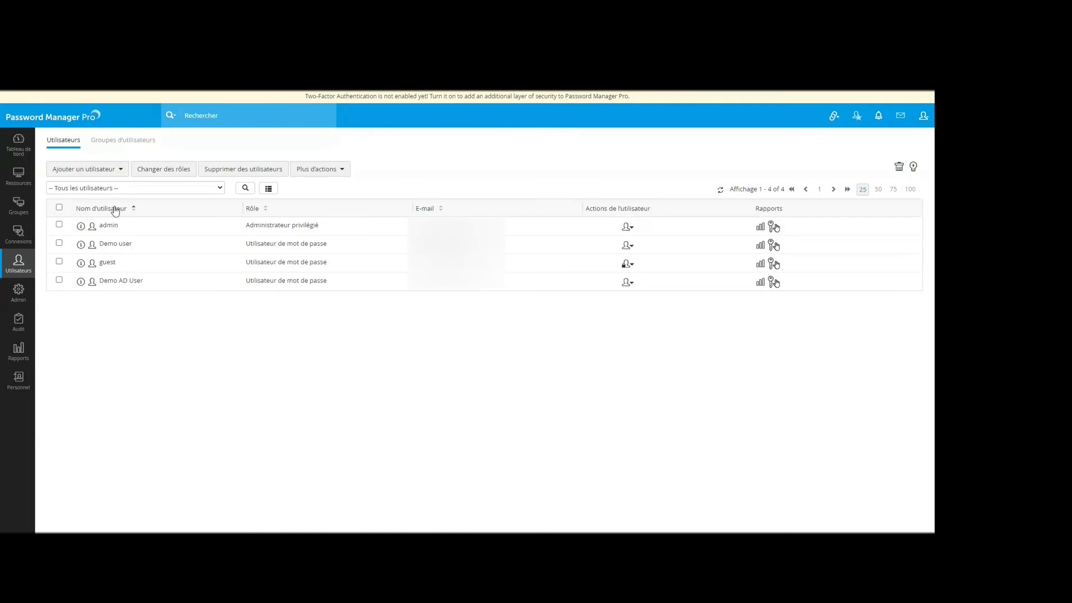
- Examine the password change form for APP-PMP's Administrateur account, and close it and the account details without saving
left_click(19, 176)
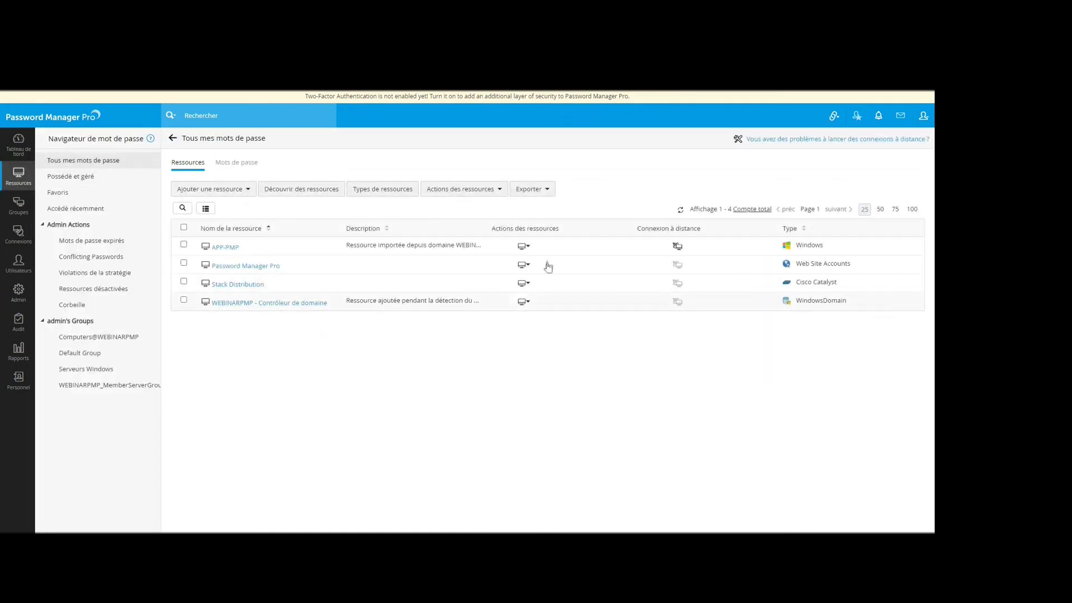
left_click(225, 247)
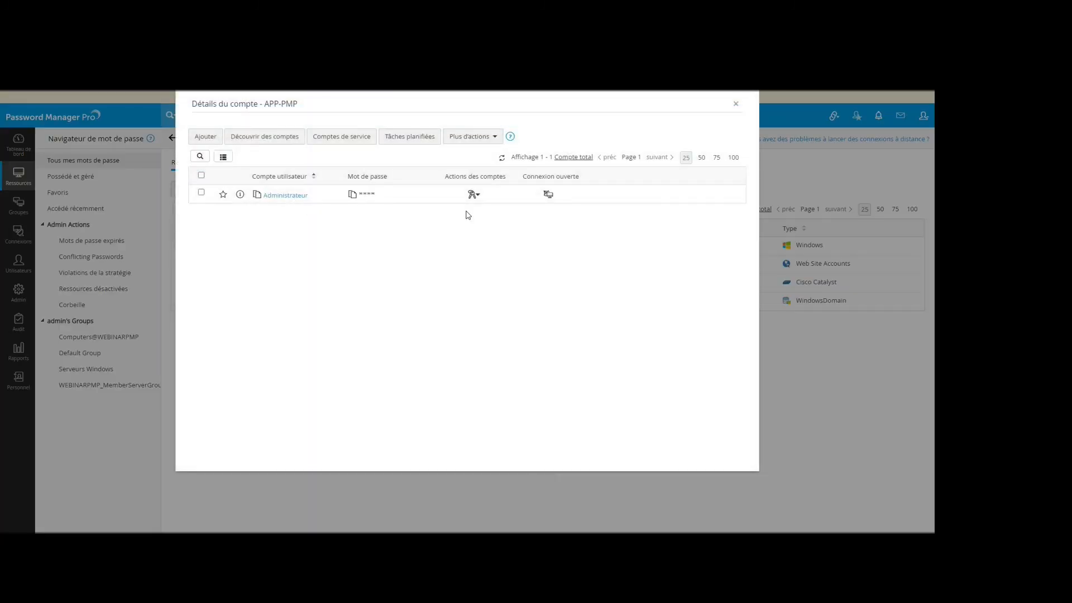
left_click(473, 195)
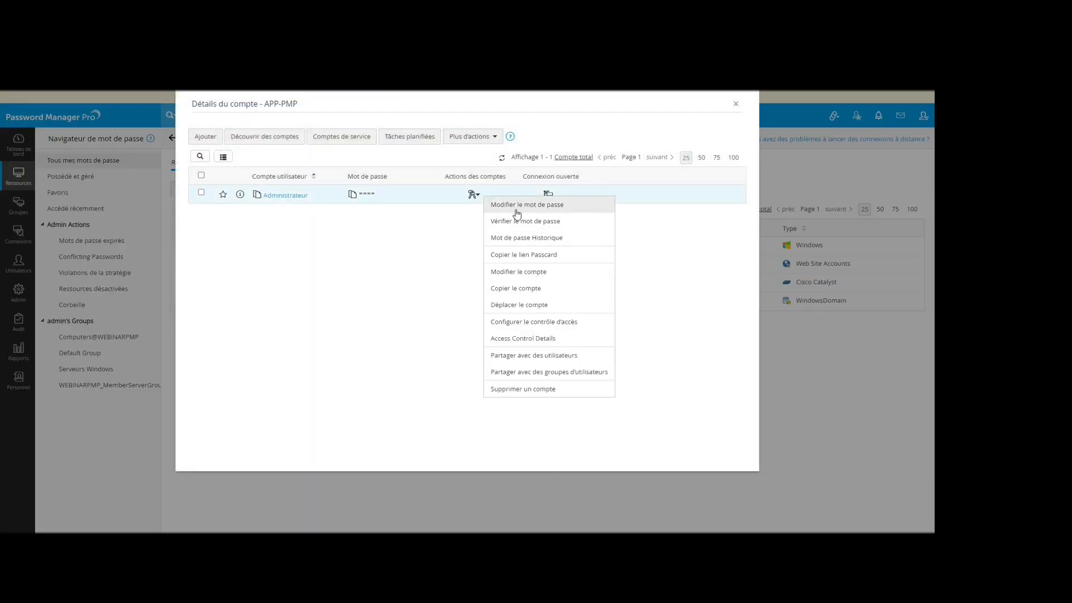
left_click(516, 206)
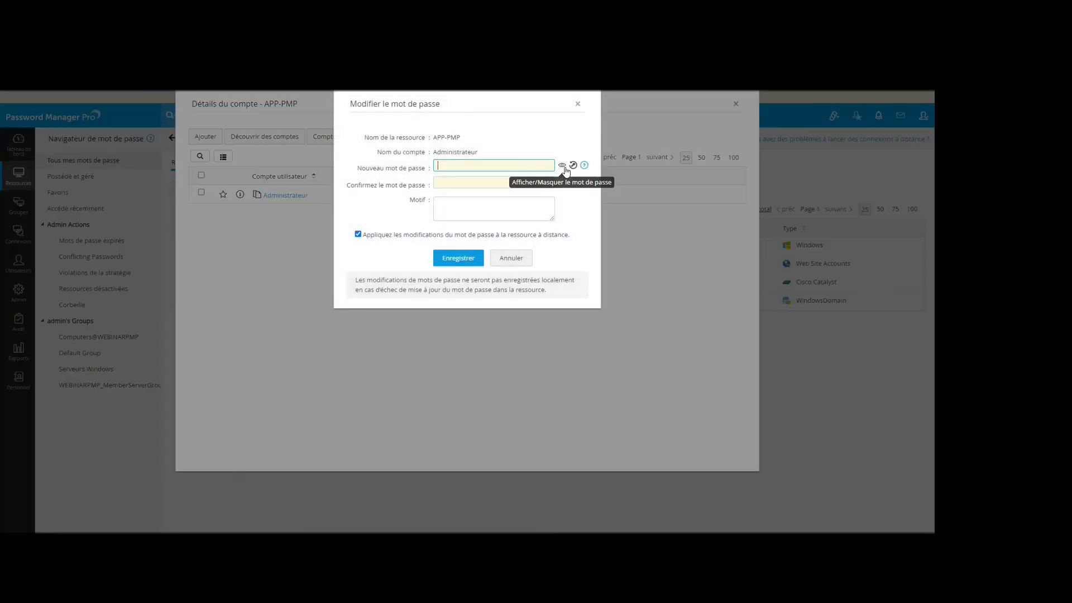
left_click(579, 106)
left_click(735, 105)
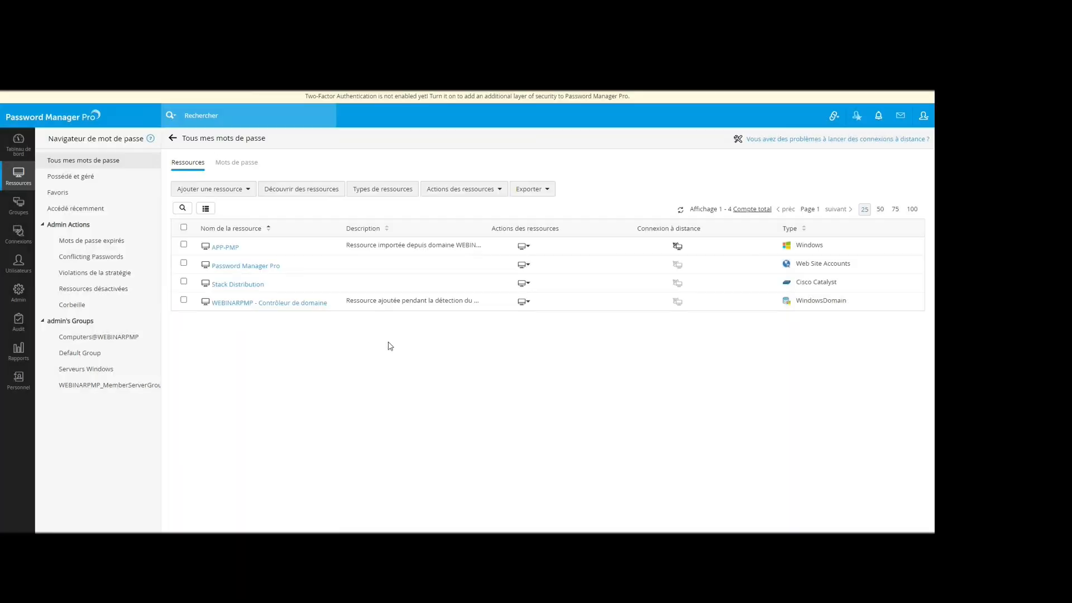
- Look over the resource groups, return to the resources list, and check the actions available for APP-PMP
left_click(19, 205)
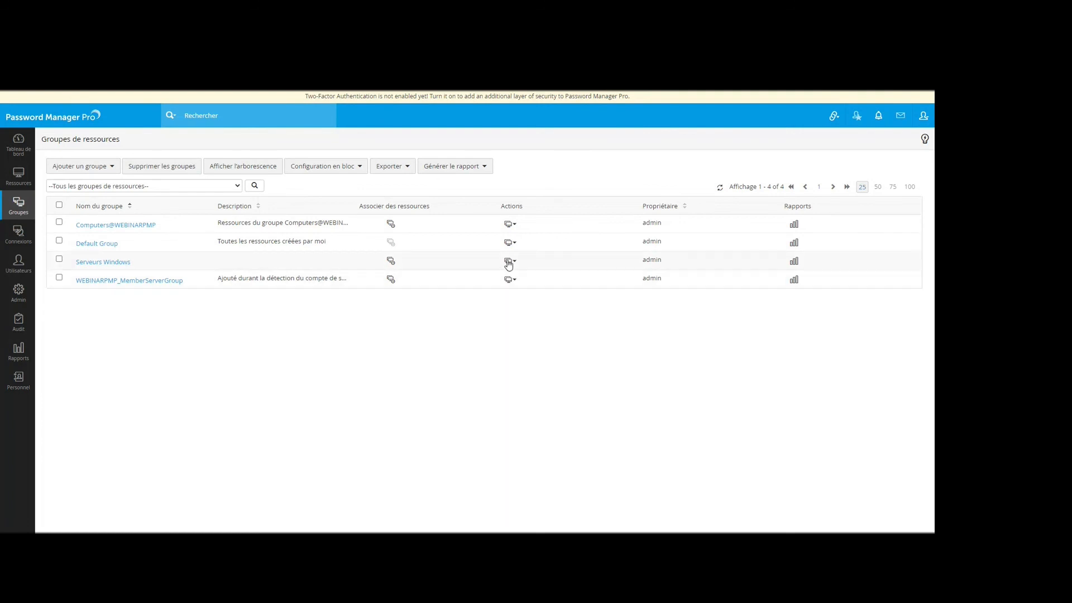
left_click(13, 190)
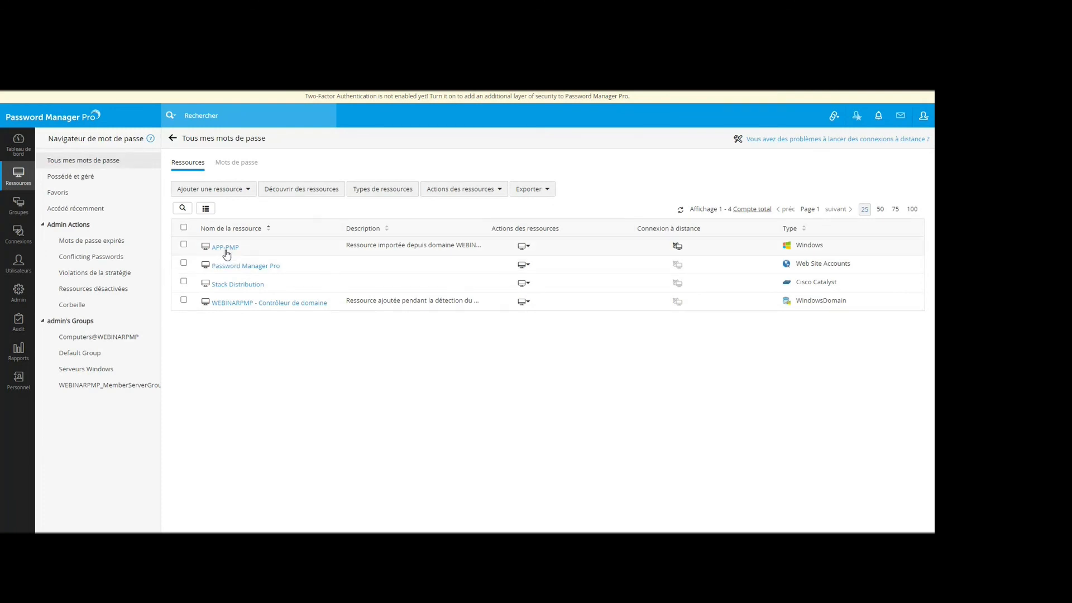
left_click(527, 247)
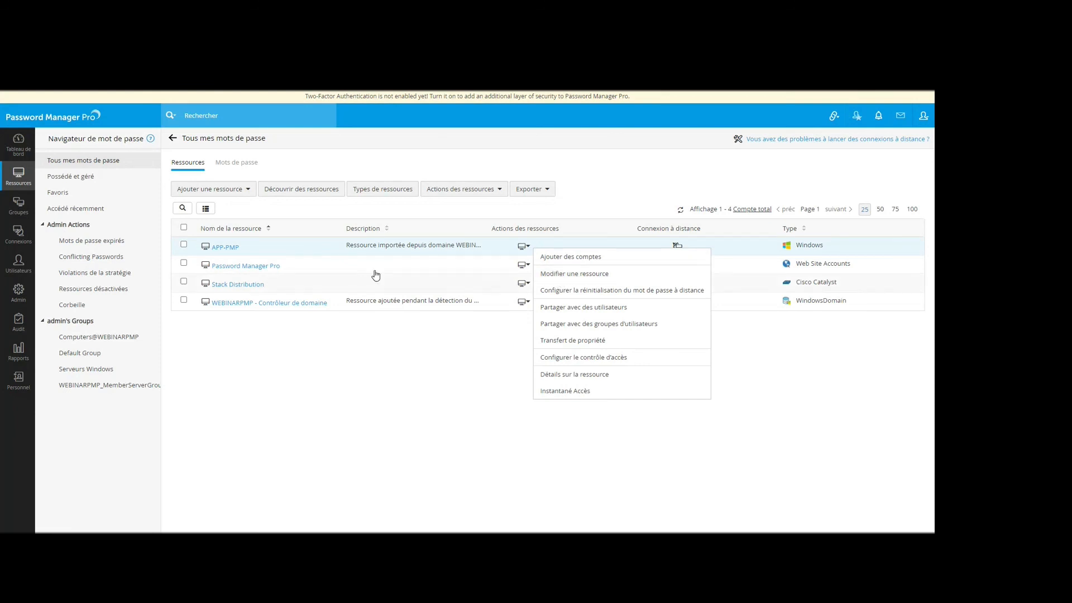
left_click(231, 251)
- Examine the option to apply password changes to the remote resource for APP-PMP's Administrateur account, and cancel the password change
left_click(230, 247)
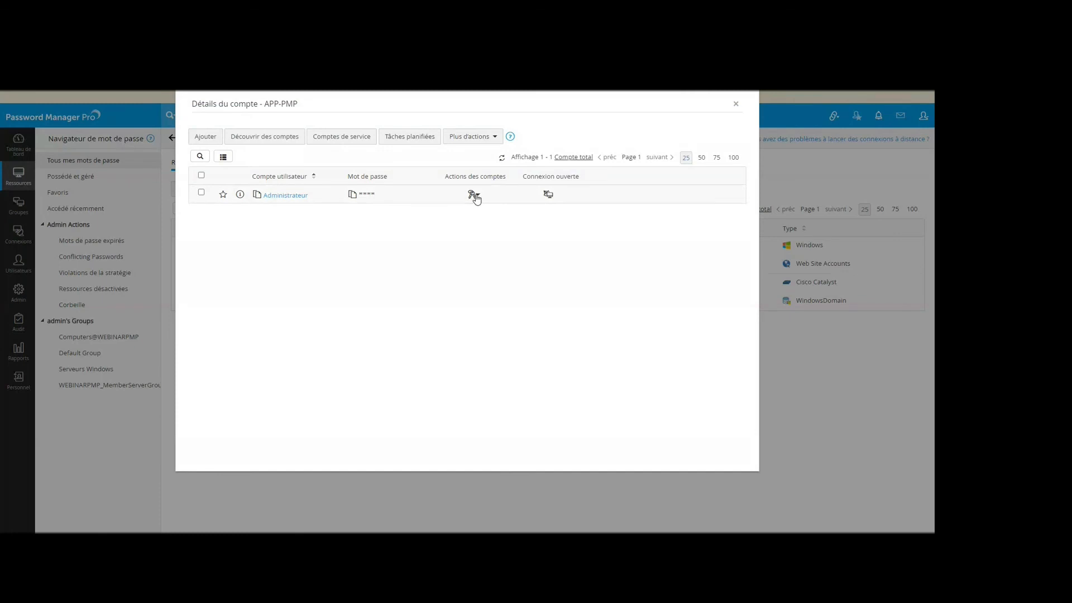
left_click(475, 199)
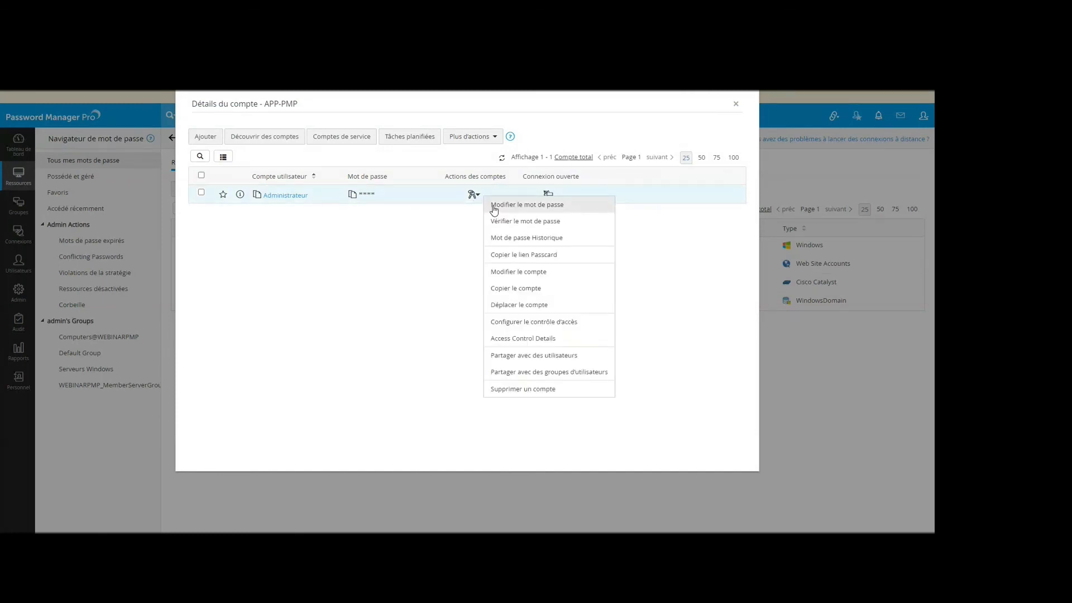
left_click(492, 207)
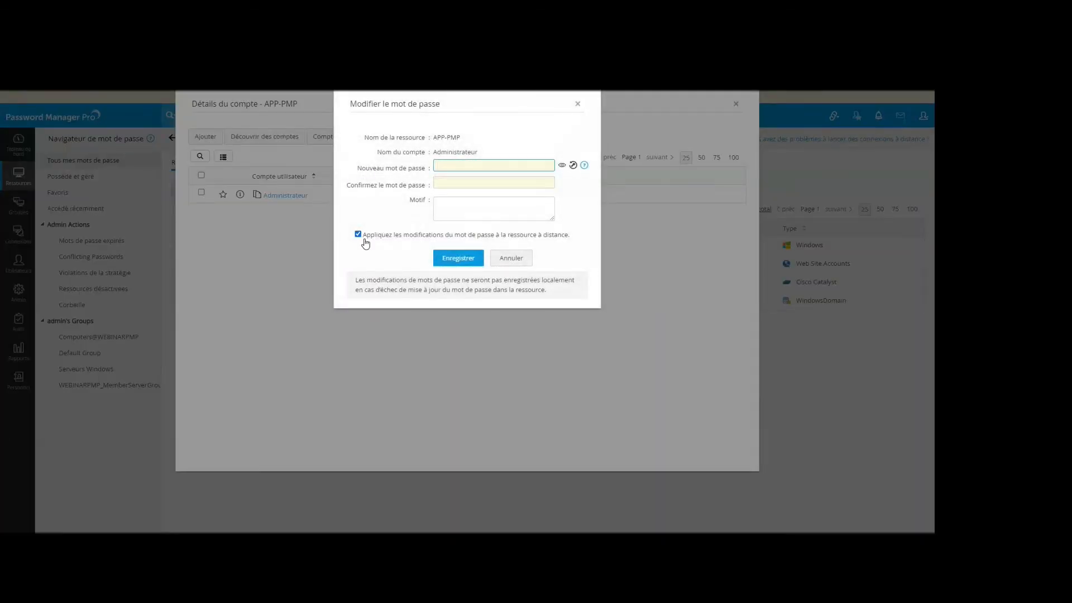
left_click(511, 257)
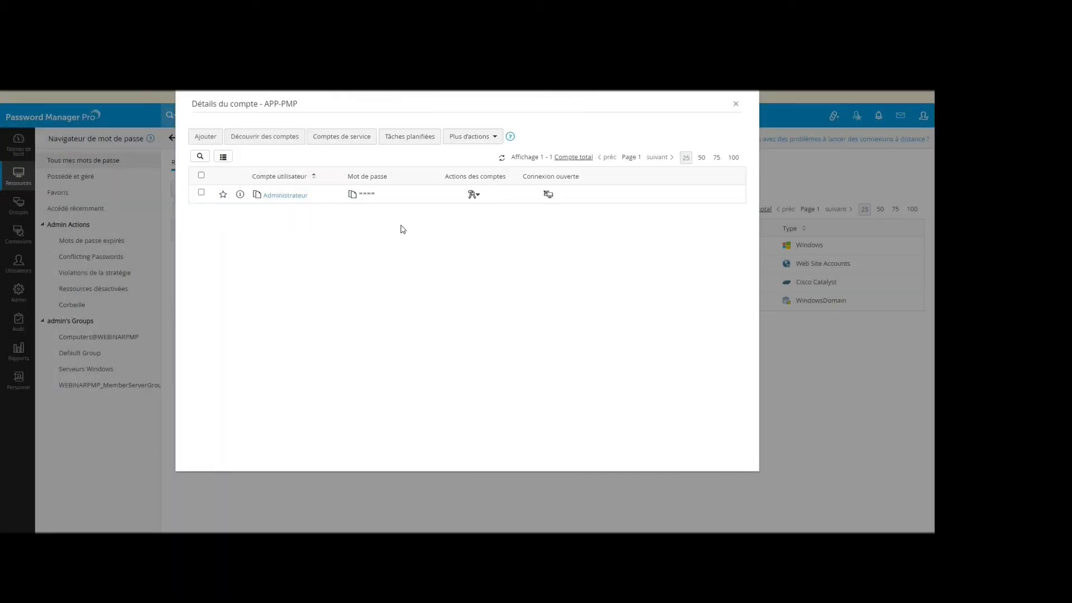
- Examine the option to disable password resets in the Administrateur account's edit form, and close it and the account details without saving
left_click(474, 199)
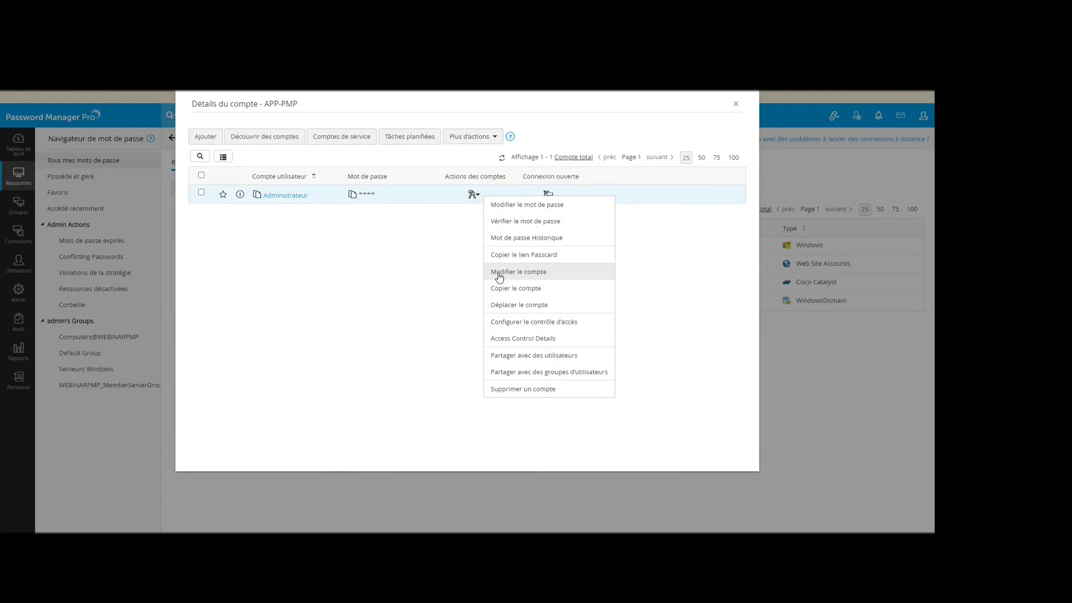
left_click(496, 276)
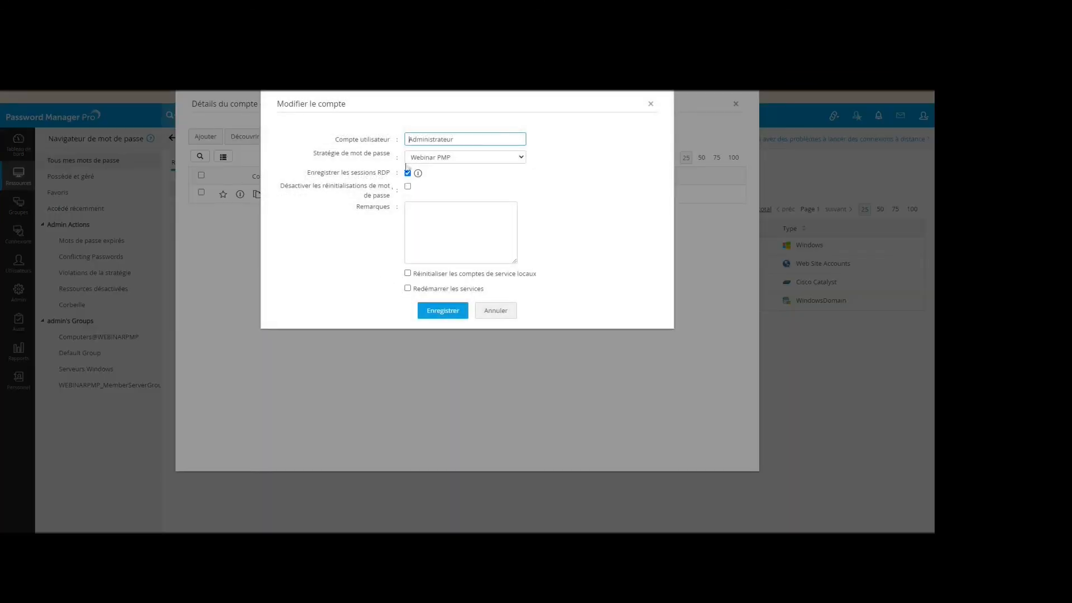
left_click_drag(319, 187, 396, 205)
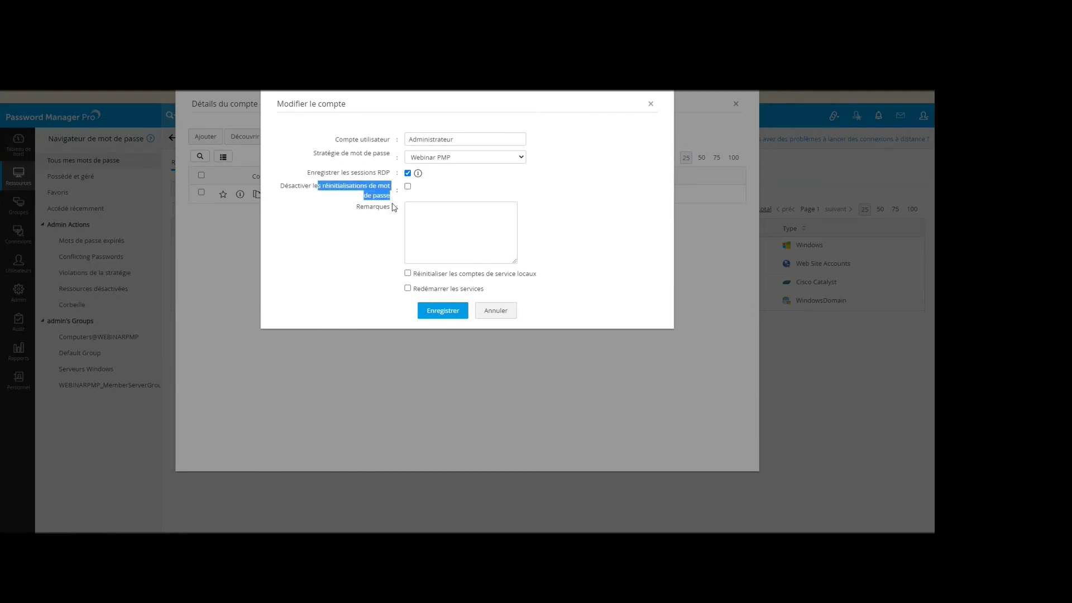
left_click(650, 104)
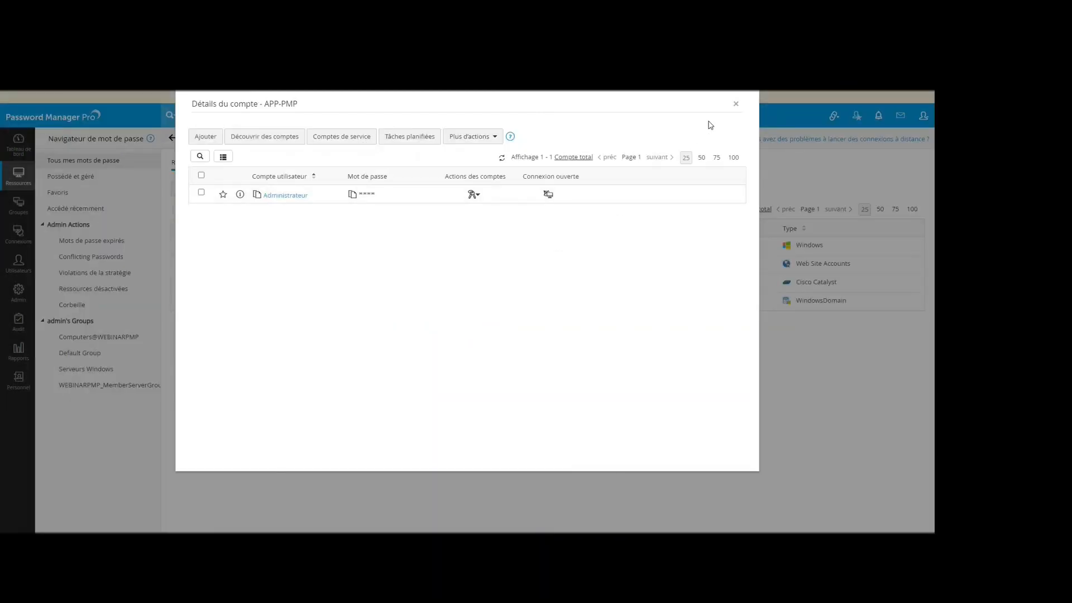
left_click(735, 106)
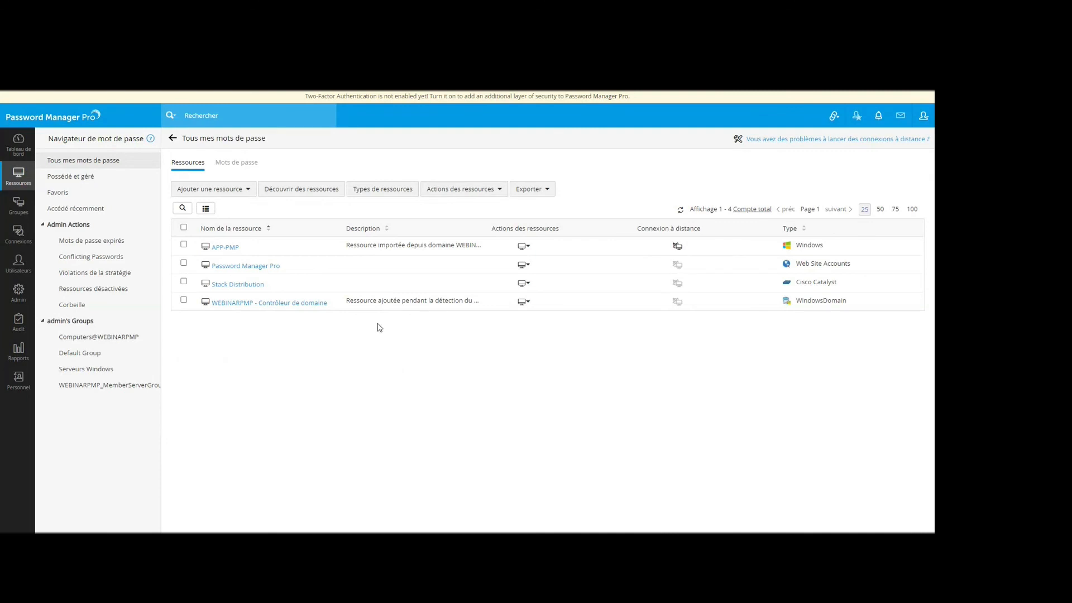
- Check the quick-access resource list from the administration page, close it, and return to the password dashboard
left_click(19, 297)
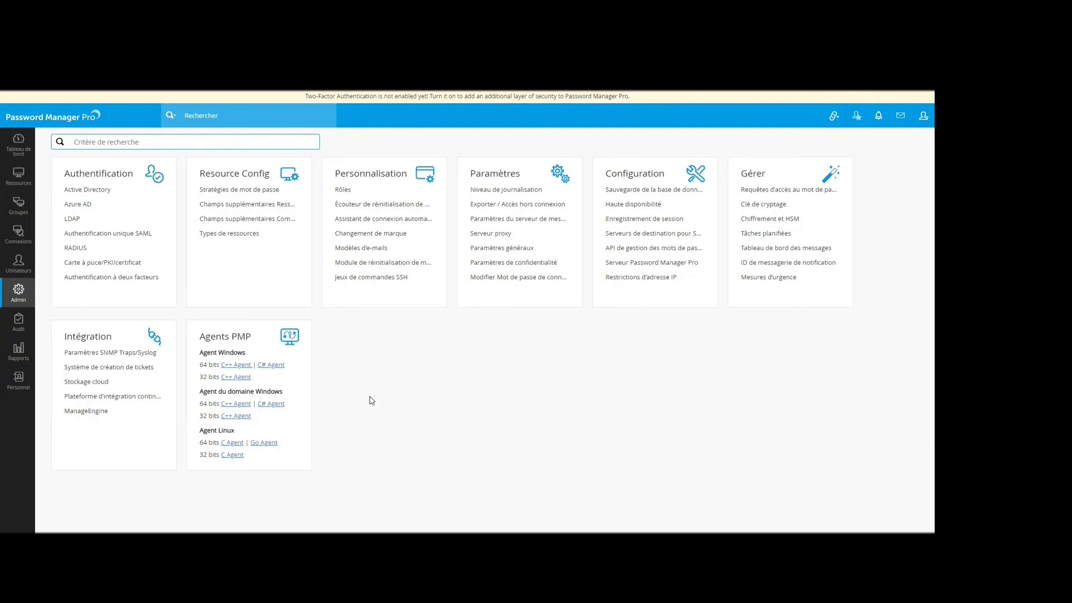
left_click(874, 82)
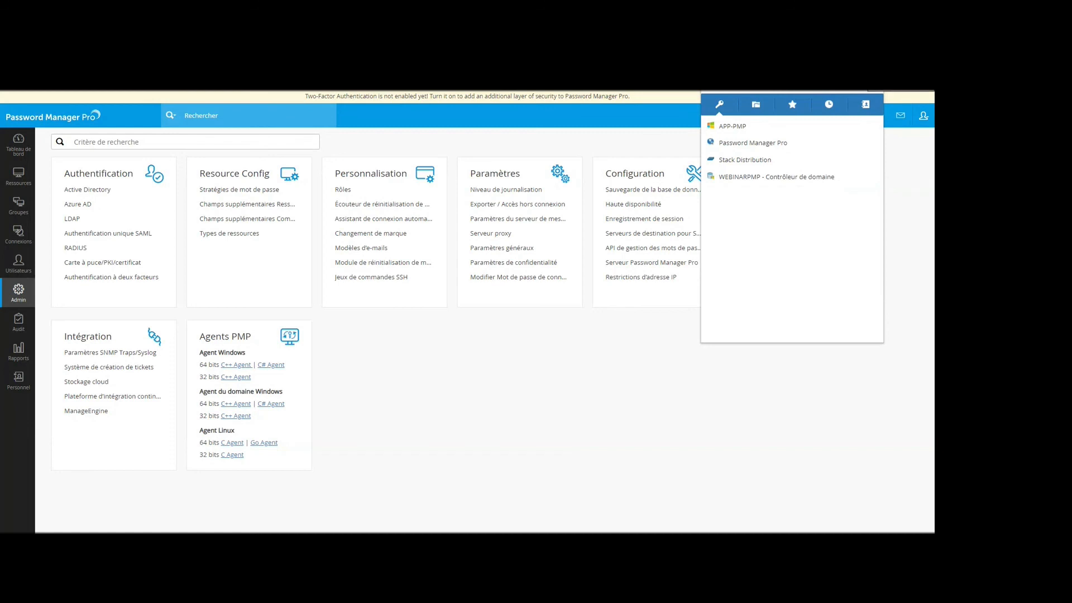
left_click(872, 81)
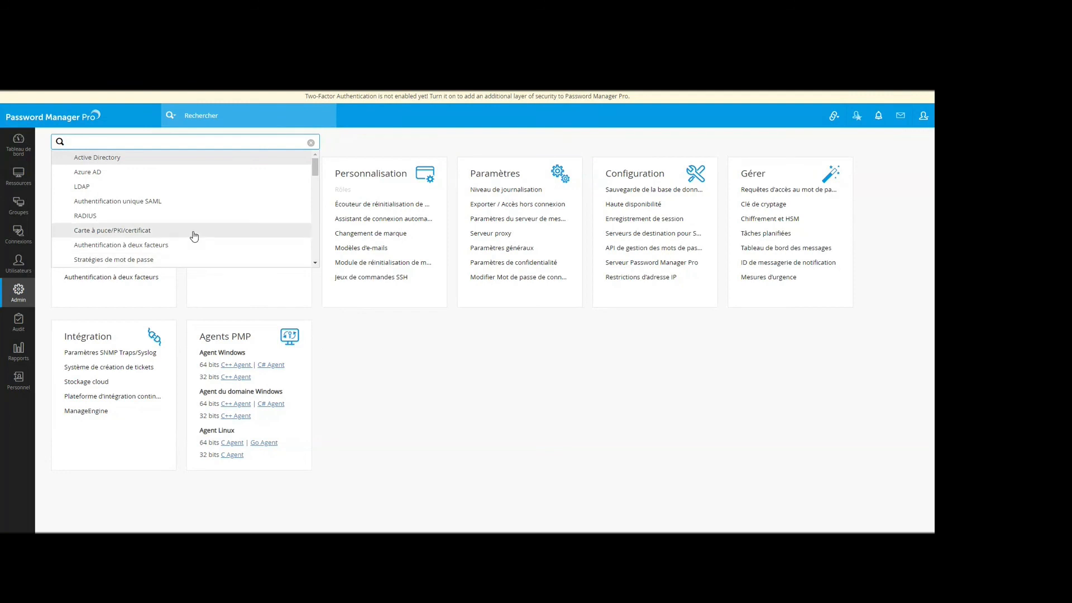
left_click(19, 144)
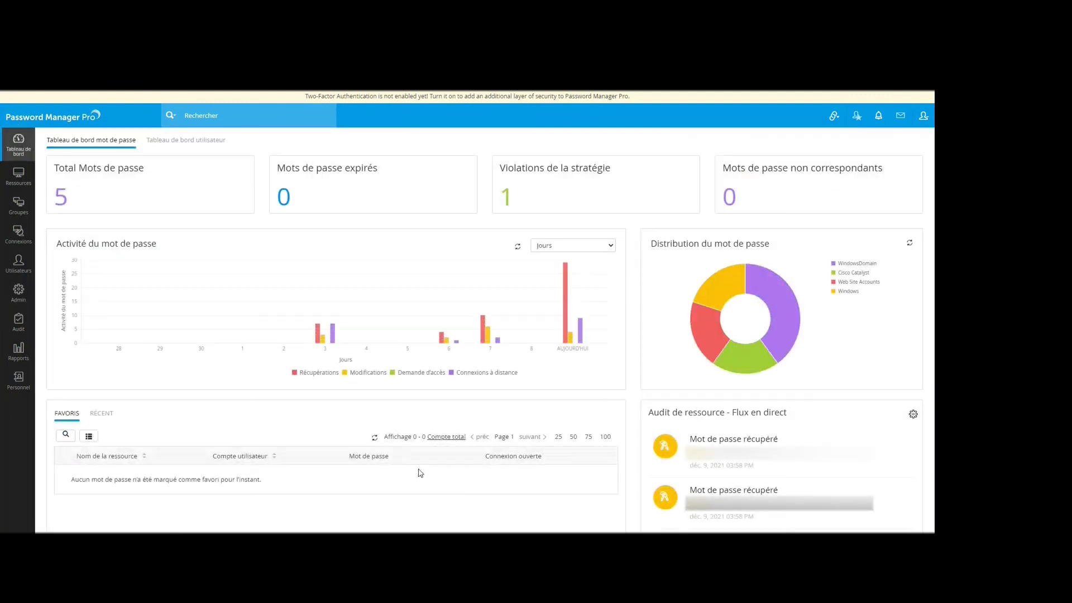